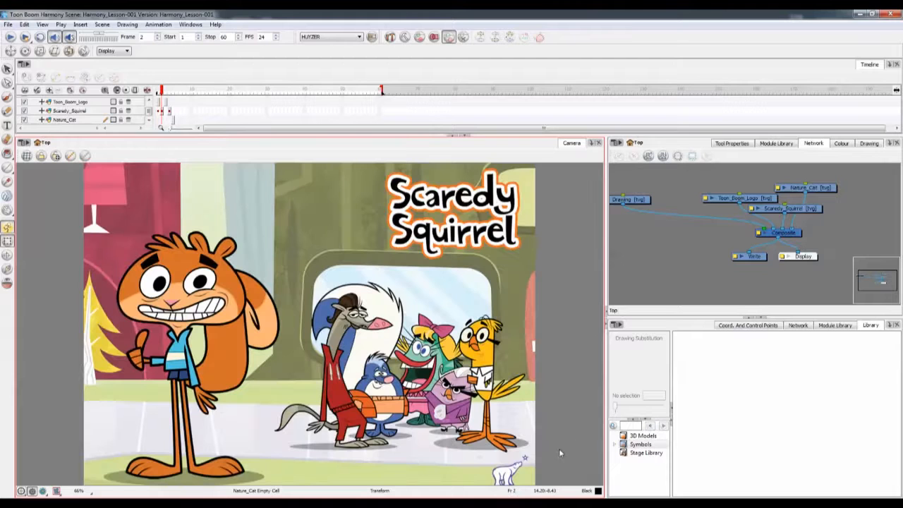
Advance frame by frame from frame 2 to view the show artwork, including the Numb Chucks and Wild Kratts images.
{"action": "key", "text": "period"}
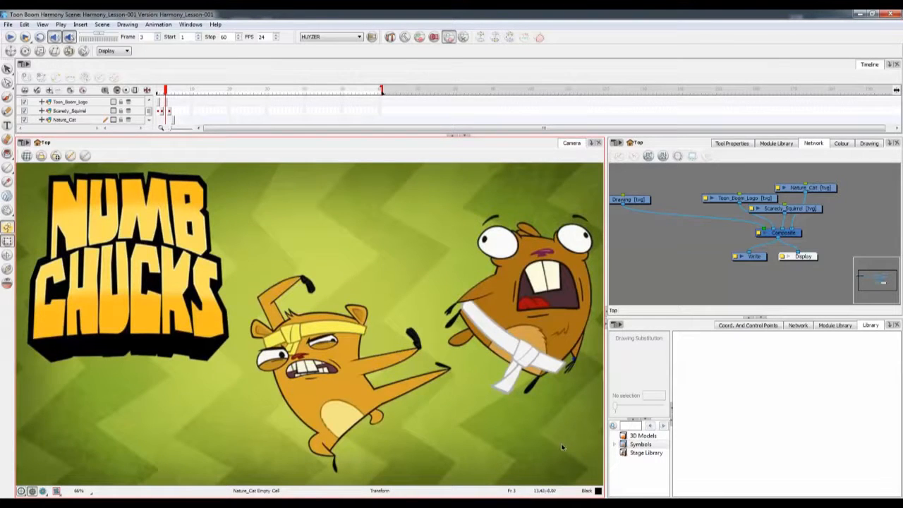
{"action": "key", "text": "period"}
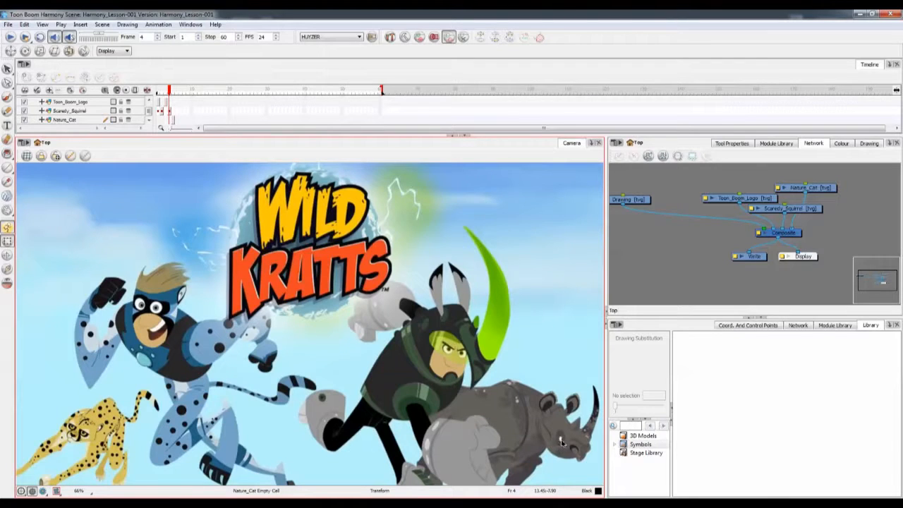
{"action": "key", "text": "period"}
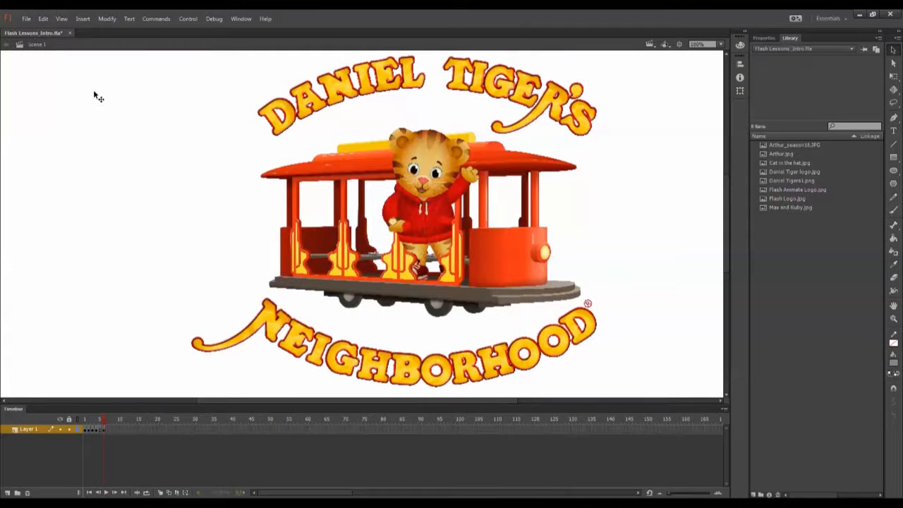
In Flash Professional, create a new ActionScript 3.0 document with the preset document settings.
{"action": "left_click", "coordinate": [25, 19]}
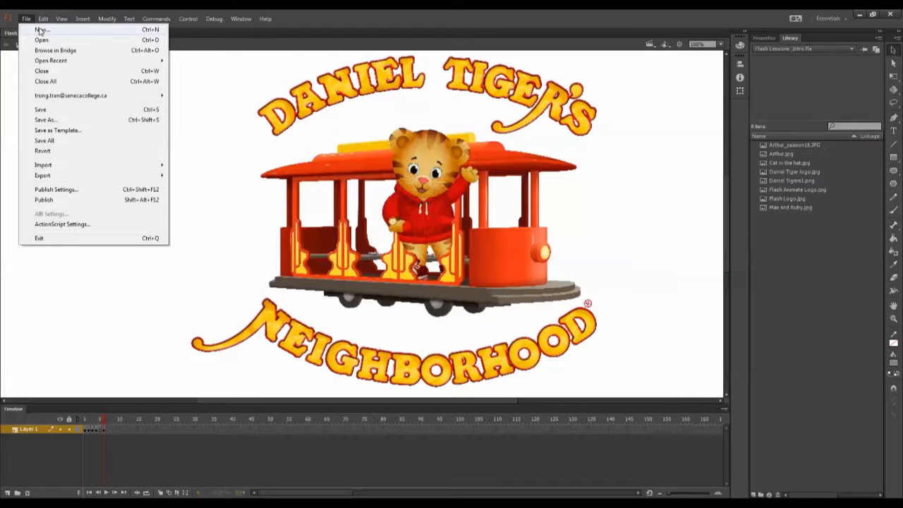
{"action": "left_click", "coordinate": [41, 30]}
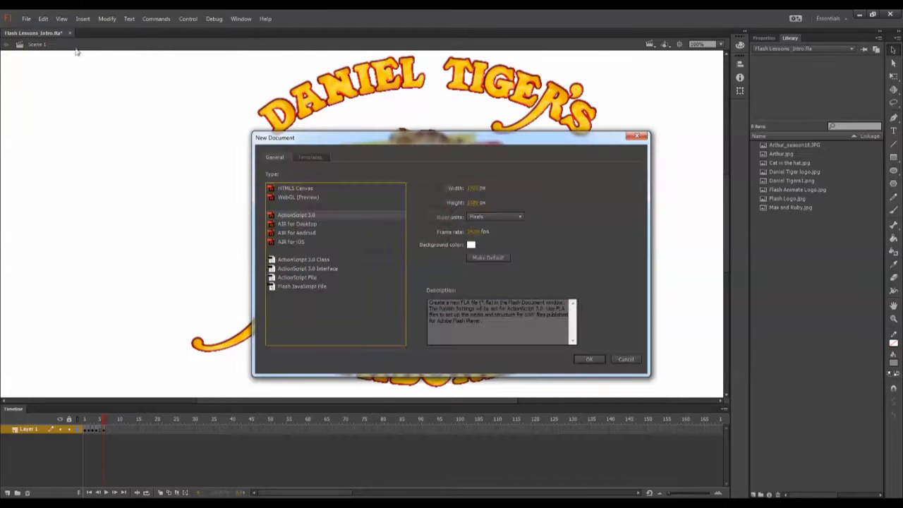
{"action": "left_click", "coordinate": [598, 358]}
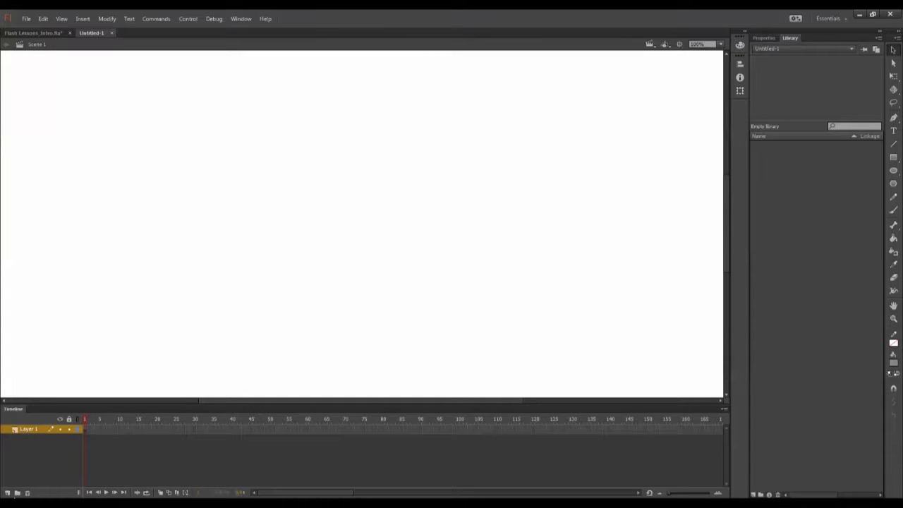
Add two new layers above Layer 1 and select each of the three layers in turn.
{"action": "left_click", "coordinate": [7, 492]}
{"action": "left_click", "coordinate": [8, 492]}
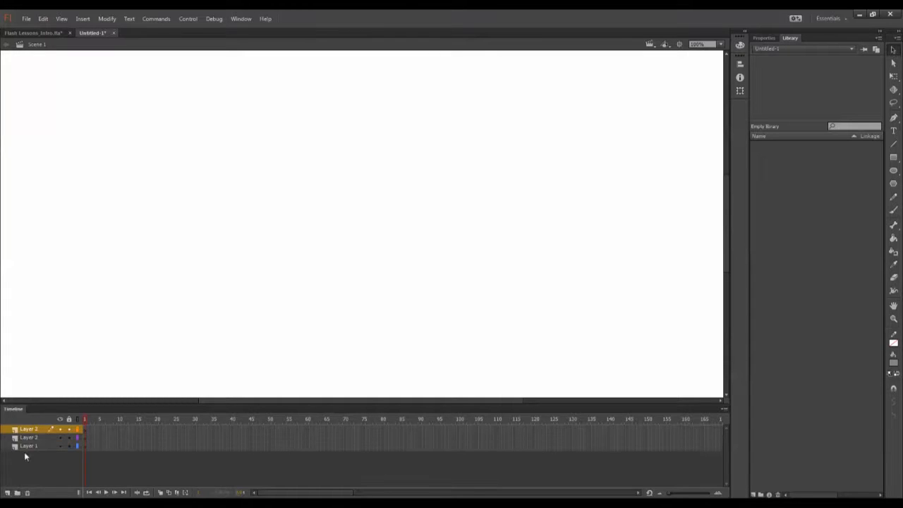
{"action": "left_click", "coordinate": [37, 447]}
{"action": "left_click", "coordinate": [43, 437]}
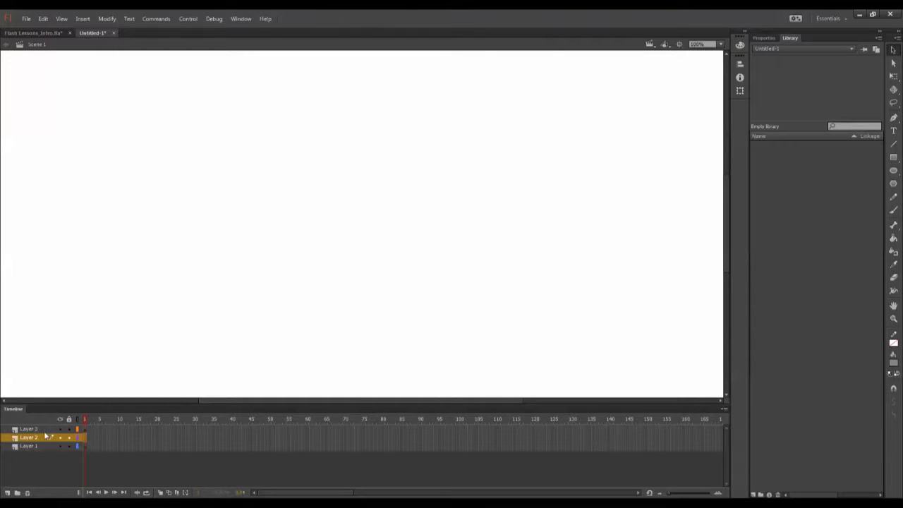
{"action": "left_click", "coordinate": [48, 430]}
{"action": "left_click", "coordinate": [44, 447]}
{"action": "left_click", "coordinate": [47, 438]}
{"action": "left_click", "coordinate": [43, 429]}
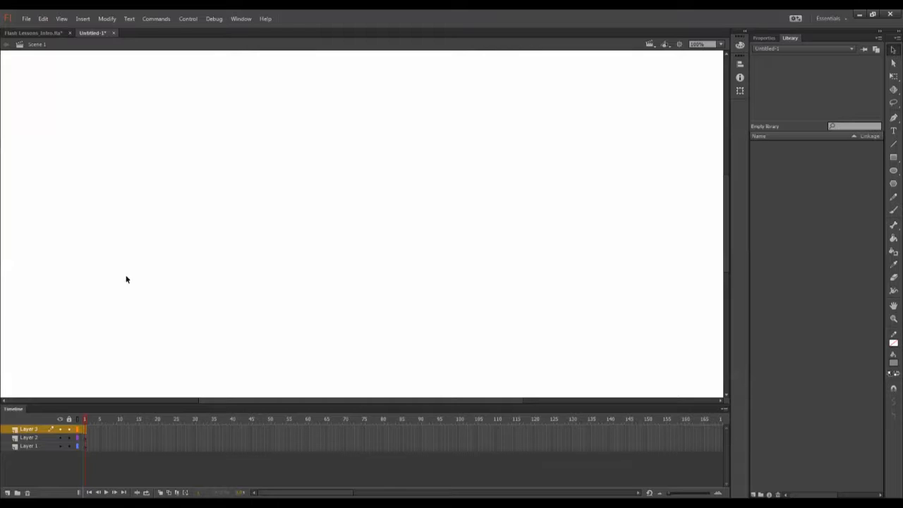
Extend all three layers with regular frames up to frame 58.
{"action": "left_click", "coordinate": [31, 447]}
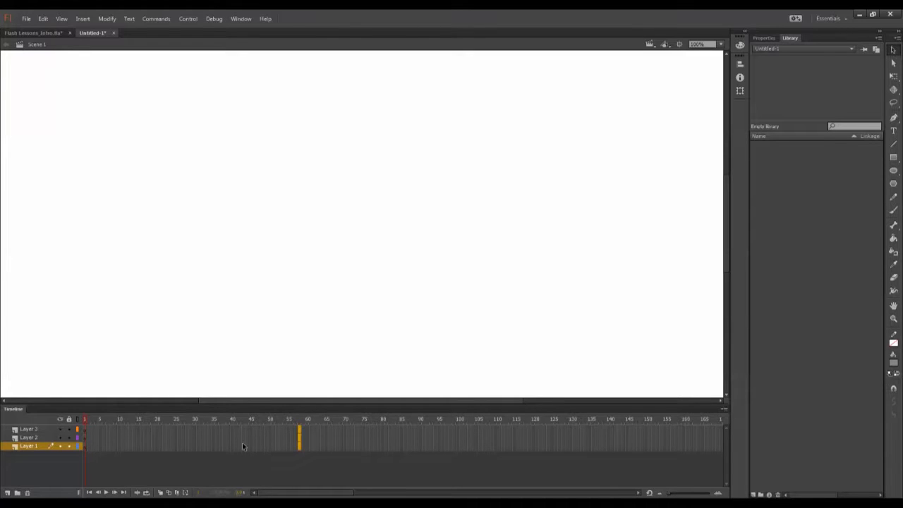
{"action": "key", "text": "F5"}
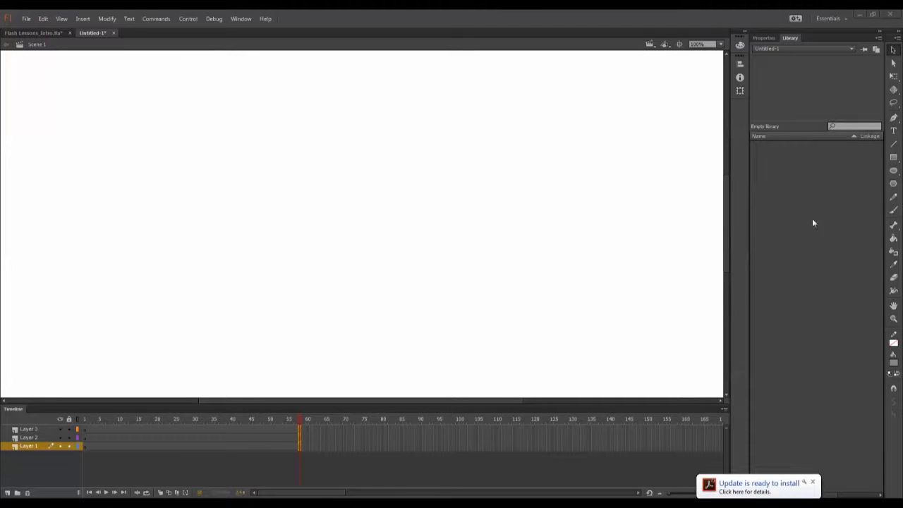
Draw a grey oval about 246 by 216 px near the middle of the stage on Layer 1.
{"action": "left_click", "coordinate": [893, 170]}
{"action": "left_click_drag", "start_coordinate": [367, 164], "coordinate": [483, 265]}
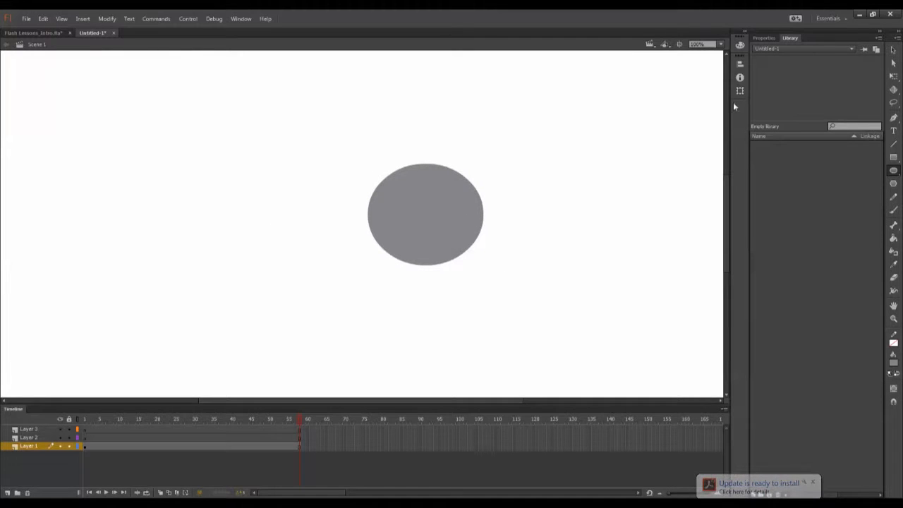
Convert the oval to a graphic symbol named circle and move the instance left by about its own width.
{"action": "left_click", "coordinate": [893, 76]}
{"action": "left_click_drag", "start_coordinate": [576, 123], "coordinate": [298, 348]}
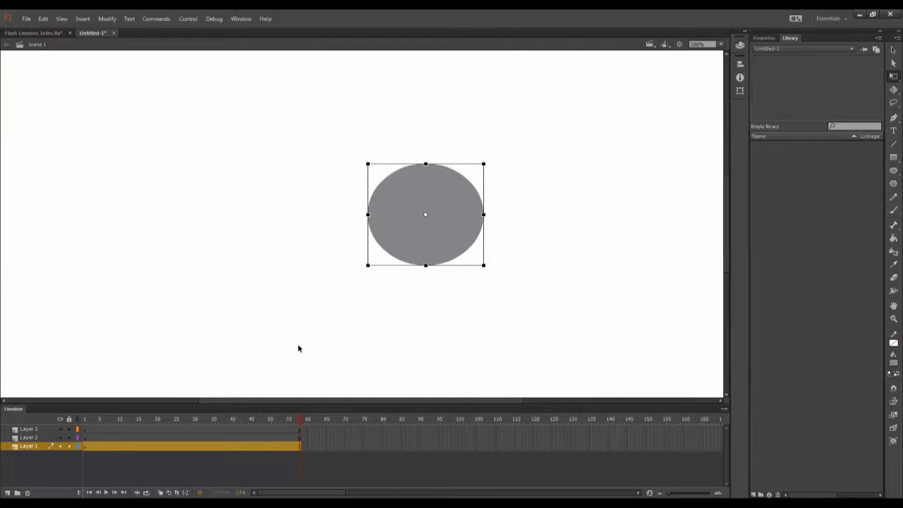
{"action": "key", "text": "F8"}
{"action": "type", "text": "c"}
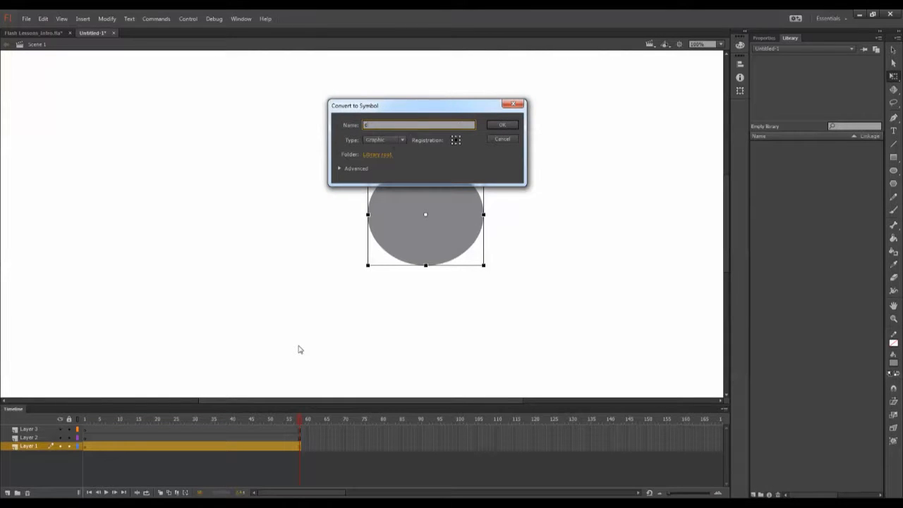
{"action": "type", "text": "ircle"}
{"action": "left_click", "coordinate": [503, 126]}
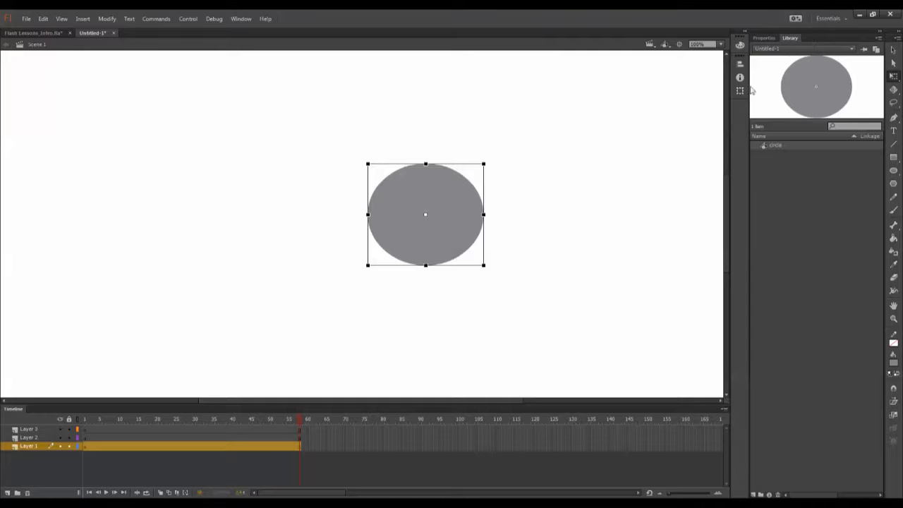
{"action": "left_click_drag", "start_coordinate": [456, 227], "coordinate": [339, 231]}
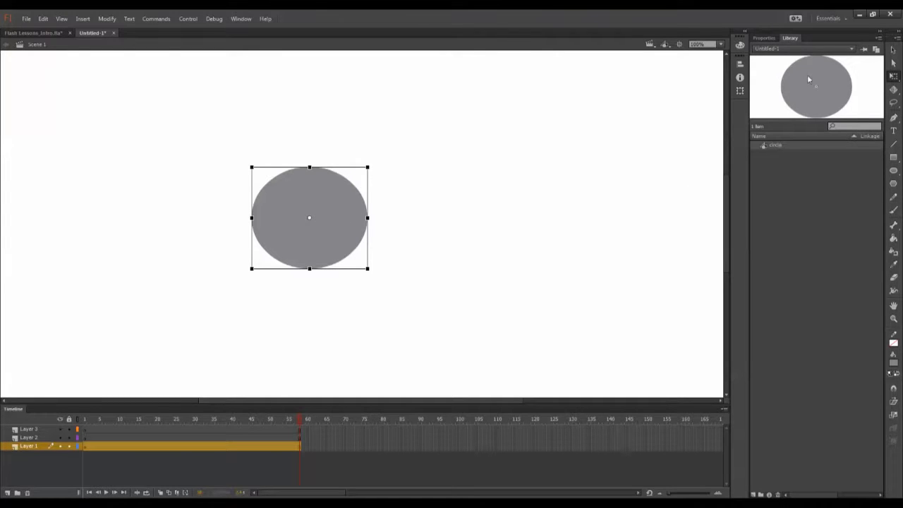
Compare the document properties with the circle instance's properties and view its symbol types, keeping Graphic selected.
{"action": "left_click", "coordinate": [764, 38]}
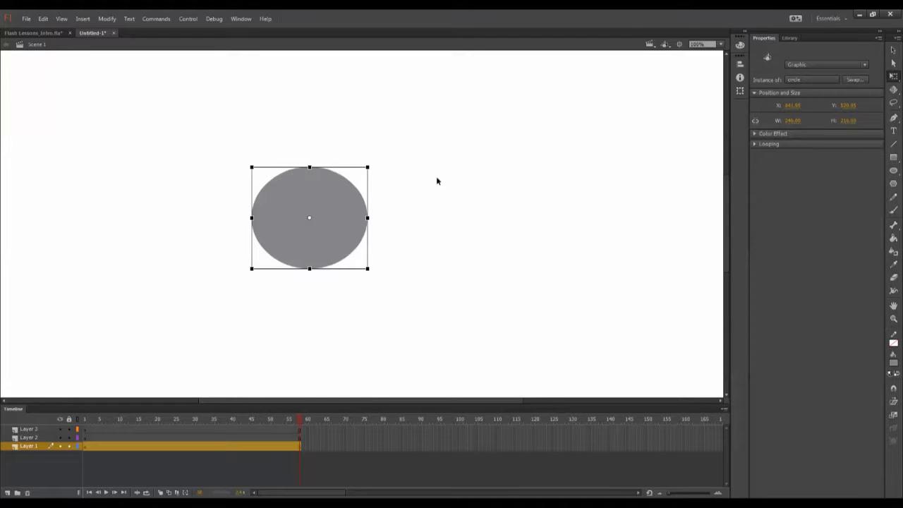
{"action": "left_click", "coordinate": [445, 206]}
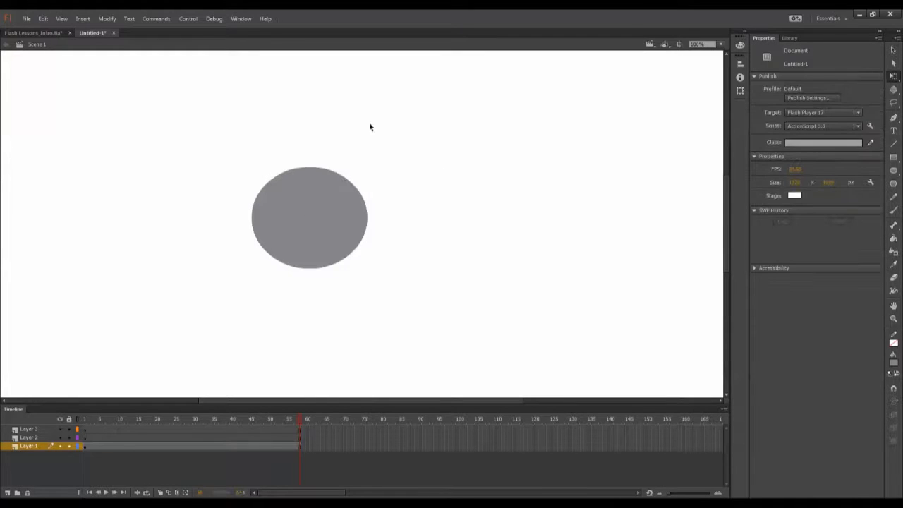
{"action": "left_click", "coordinate": [306, 217]}
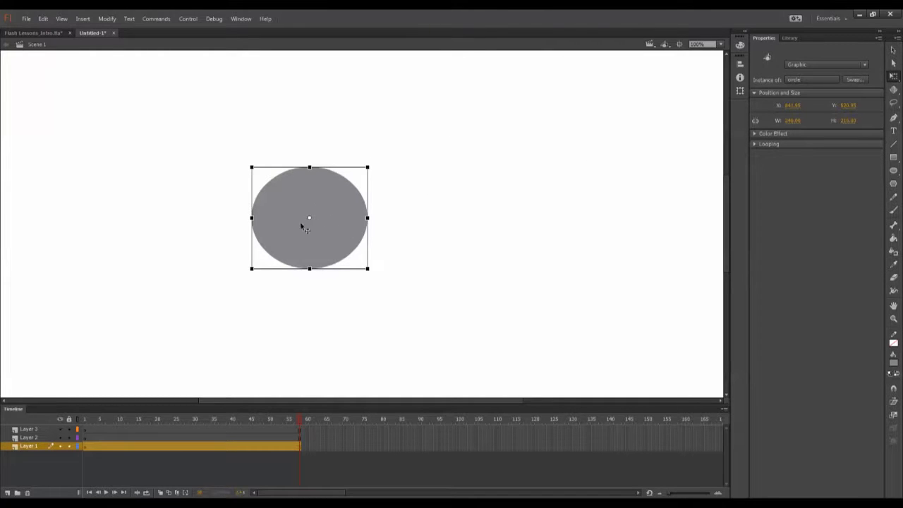
{"action": "left_click", "coordinate": [800, 65]}
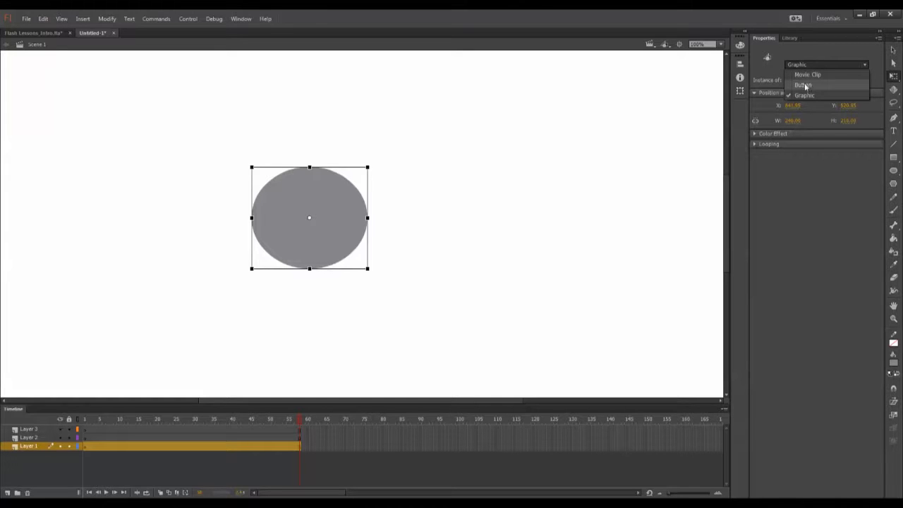
{"action": "left_click", "coordinate": [804, 95]}
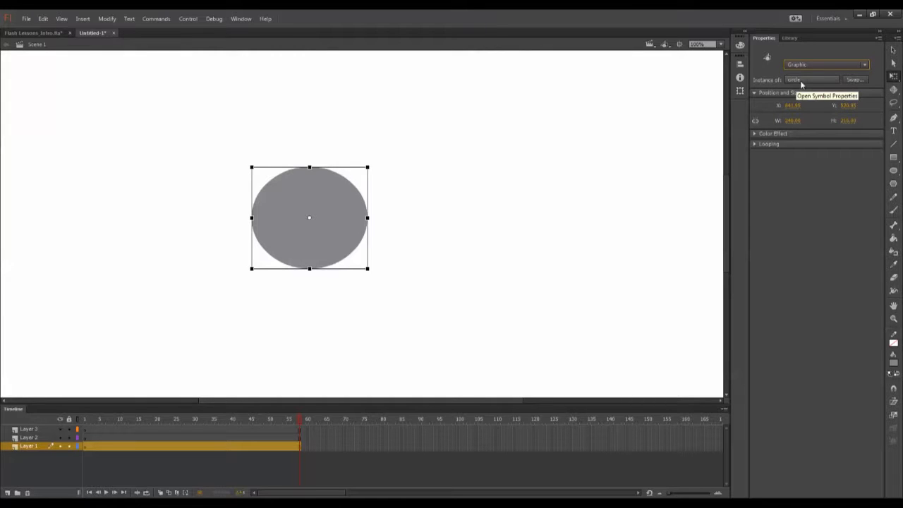
Expand the circle instance's colour effect and looping settings, try Loop and Play Once, and set looping to Single Frame.
{"action": "left_click", "coordinate": [761, 133]}
{"action": "left_click", "coordinate": [759, 161]}
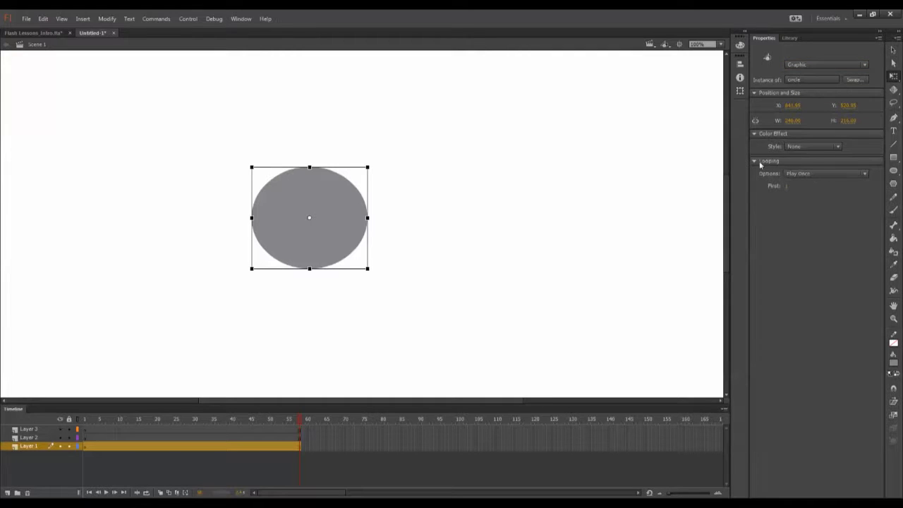
{"action": "left_click", "coordinate": [810, 173]}
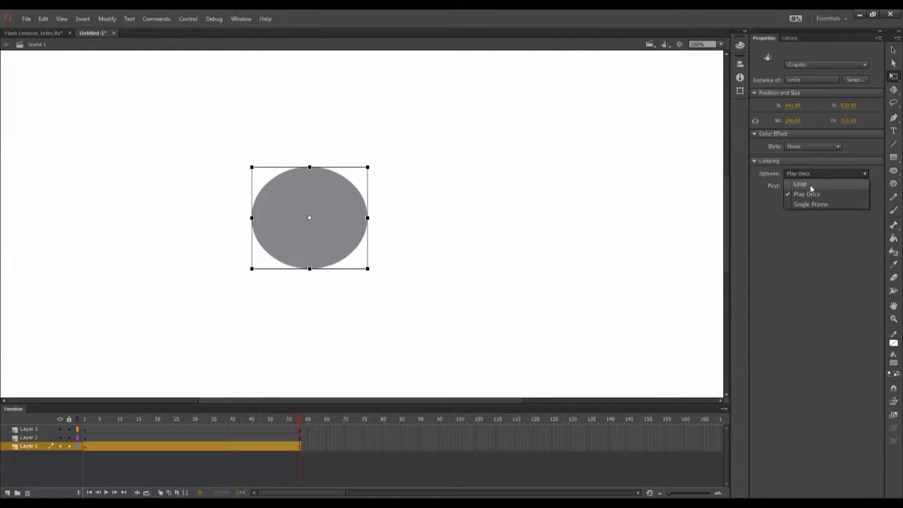
{"action": "left_click", "coordinate": [809, 185]}
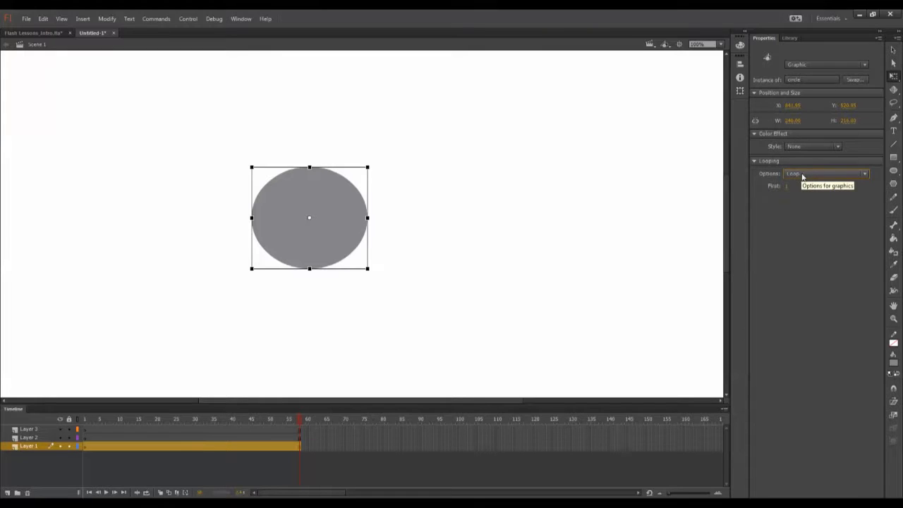
{"action": "left_click", "coordinate": [801, 174]}
{"action": "left_click", "coordinate": [807, 198]}
{"action": "left_click", "coordinate": [811, 173]}
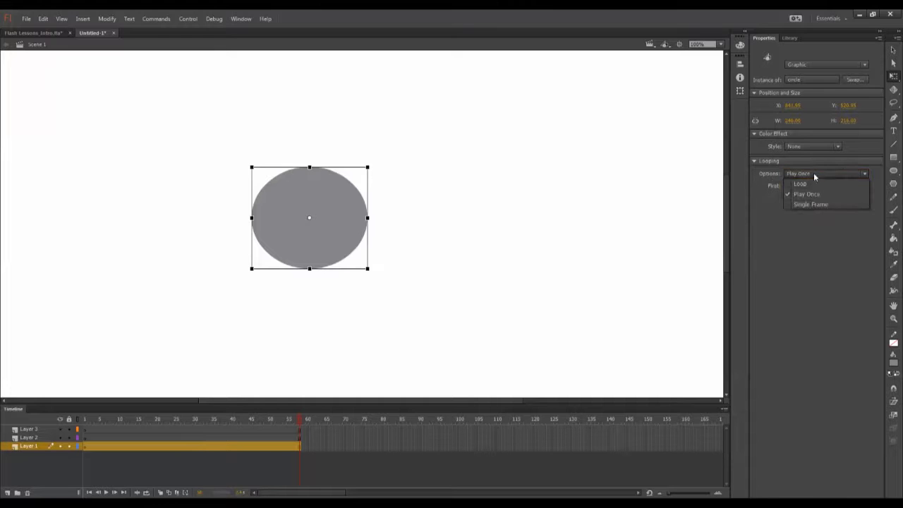
{"action": "left_click", "coordinate": [813, 205]}
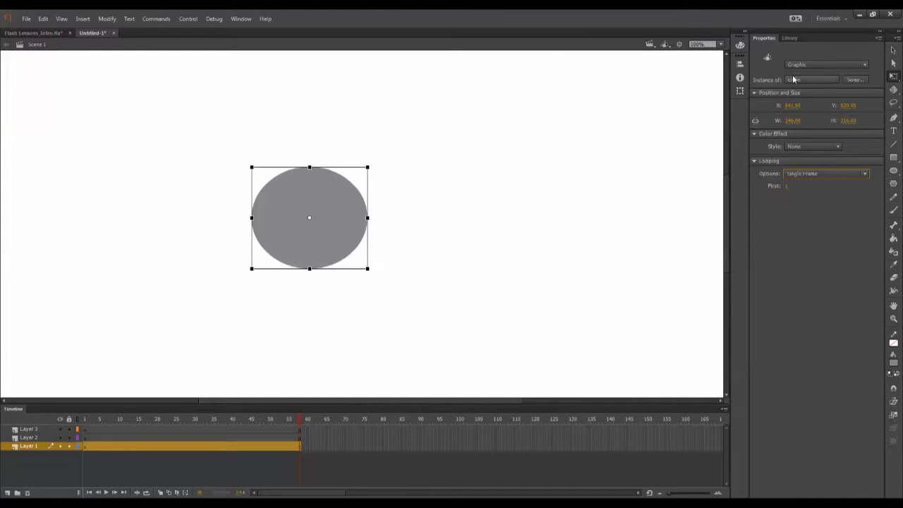
Examine the Pen tool's fill and stroke properties, including the available stroke style and scale options.
{"action": "left_click", "coordinate": [895, 120]}
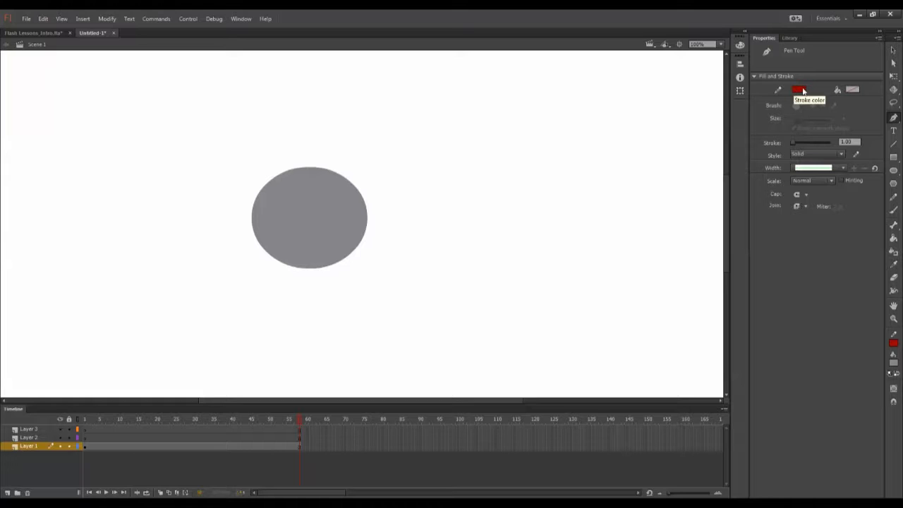
{"action": "left_click", "coordinate": [819, 154]}
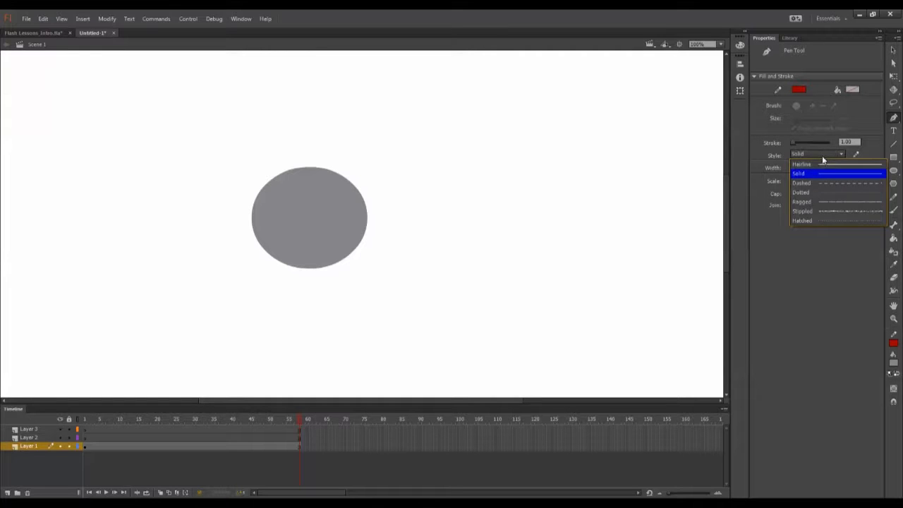
{"action": "left_click", "coordinate": [818, 253]}
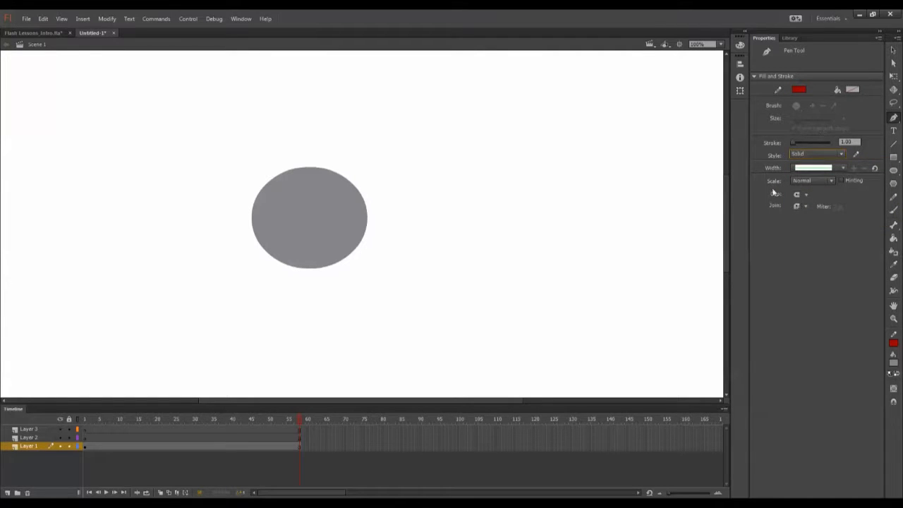
{"action": "left_click", "coordinate": [814, 181]}
{"action": "left_click", "coordinate": [810, 234]}
Examine the properties offered by the Text, Line, Rectangle, Oval, PolyStar and Pencil tools.
{"action": "left_click", "coordinate": [893, 131]}
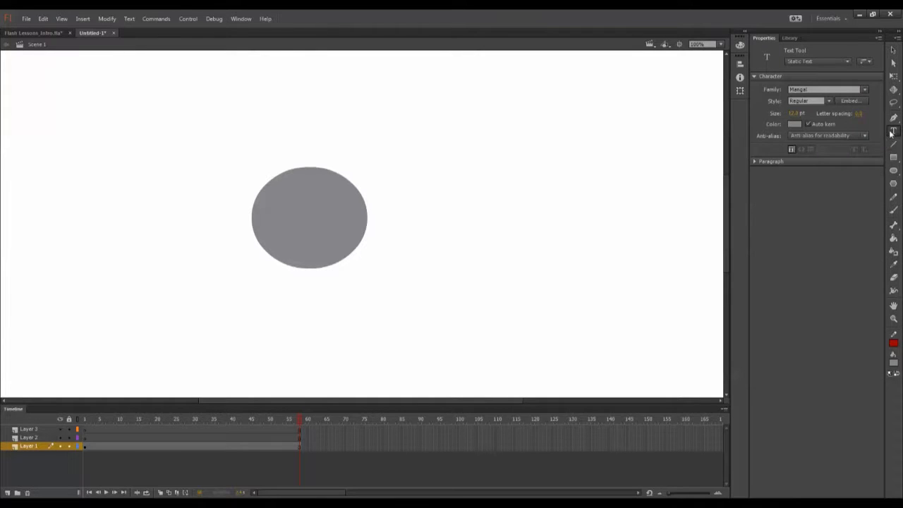
{"action": "left_click", "coordinate": [893, 144]}
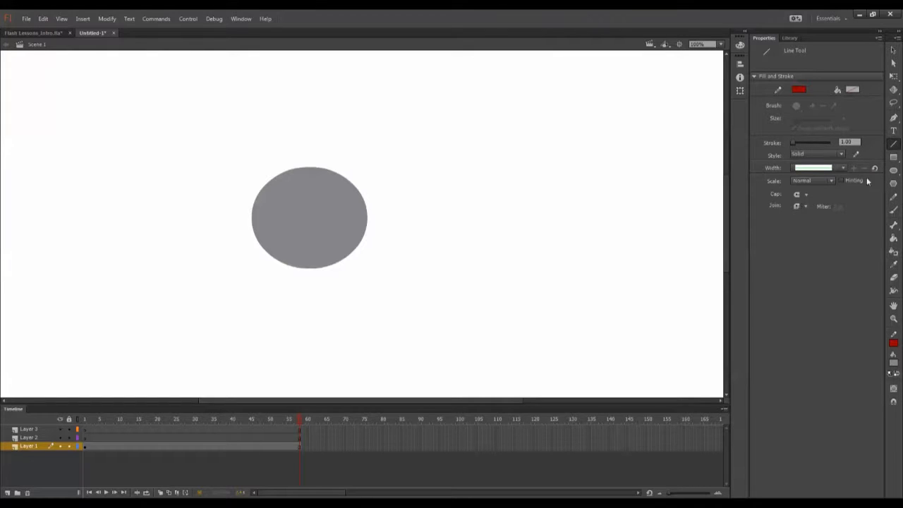
{"action": "left_click", "coordinate": [893, 156]}
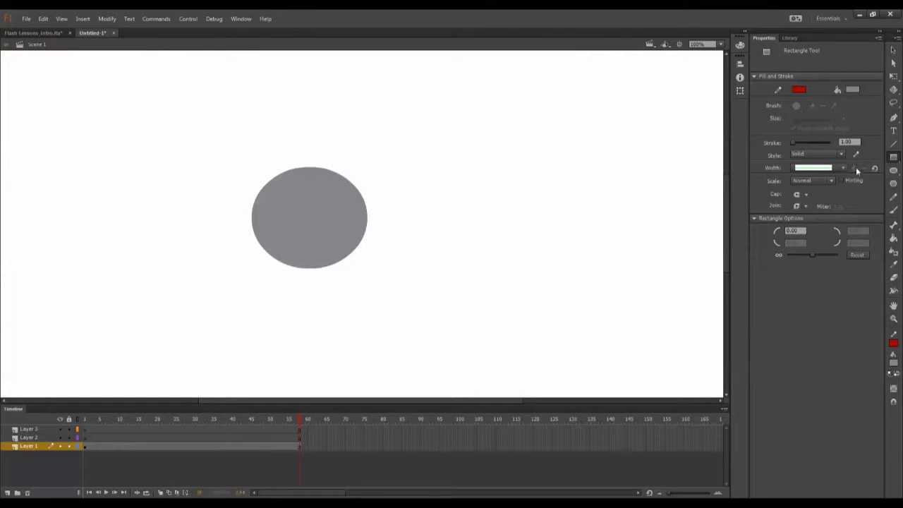
{"action": "left_click", "coordinate": [893, 170]}
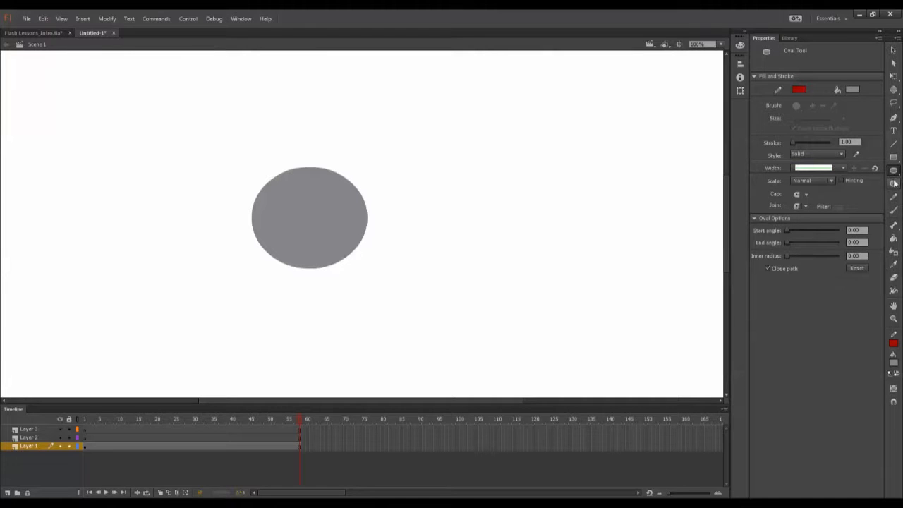
{"action": "left_click", "coordinate": [893, 183]}
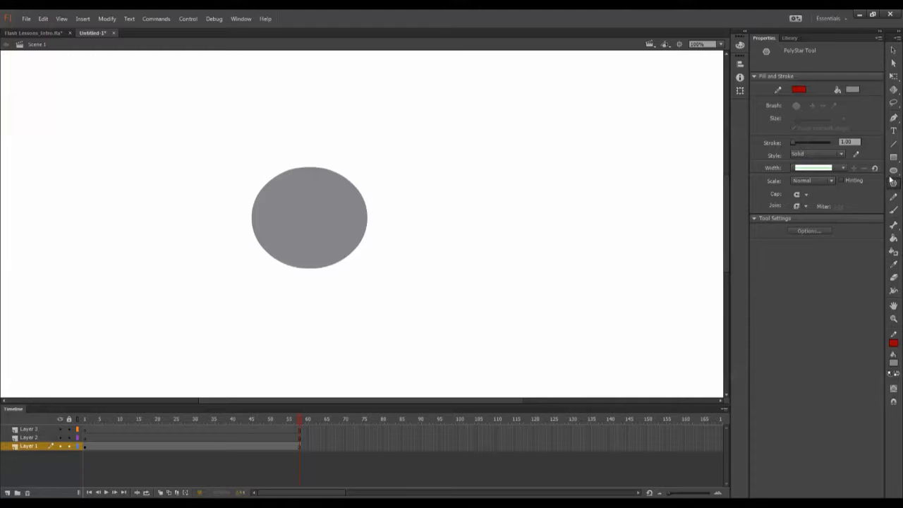
{"action": "left_click", "coordinate": [893, 197]}
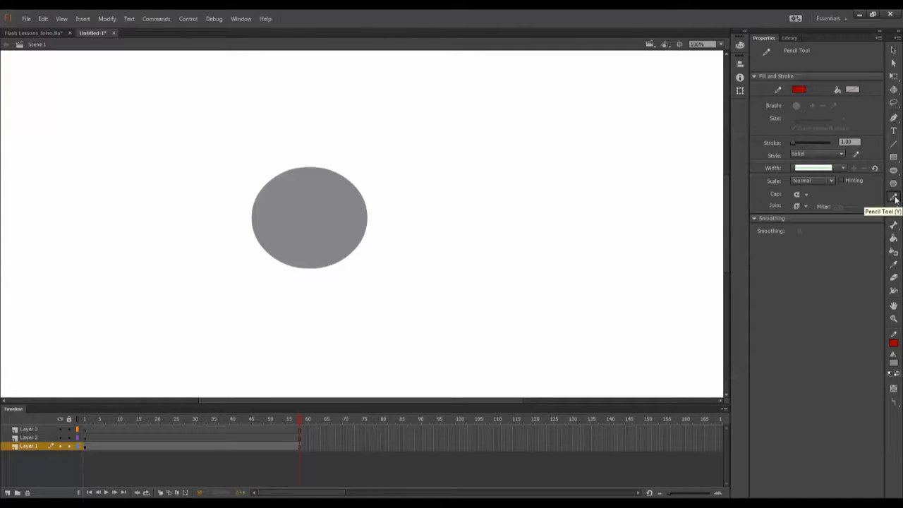
Examine the Pencil tool's stroke styles and the properties offered by the Brush, Bone and Paint Bucket tools.
{"action": "left_click", "coordinate": [839, 154]}
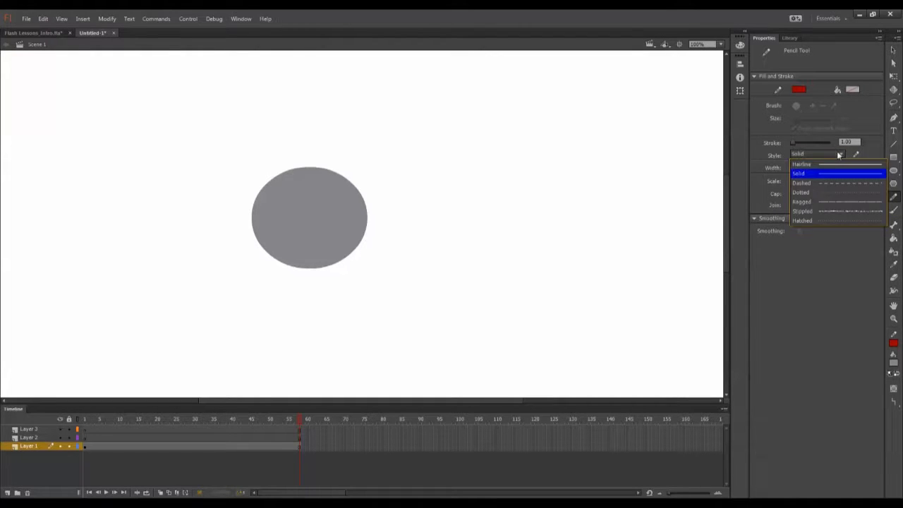
{"action": "left_click", "coordinate": [839, 154]}
{"action": "left_click", "coordinate": [893, 210]}
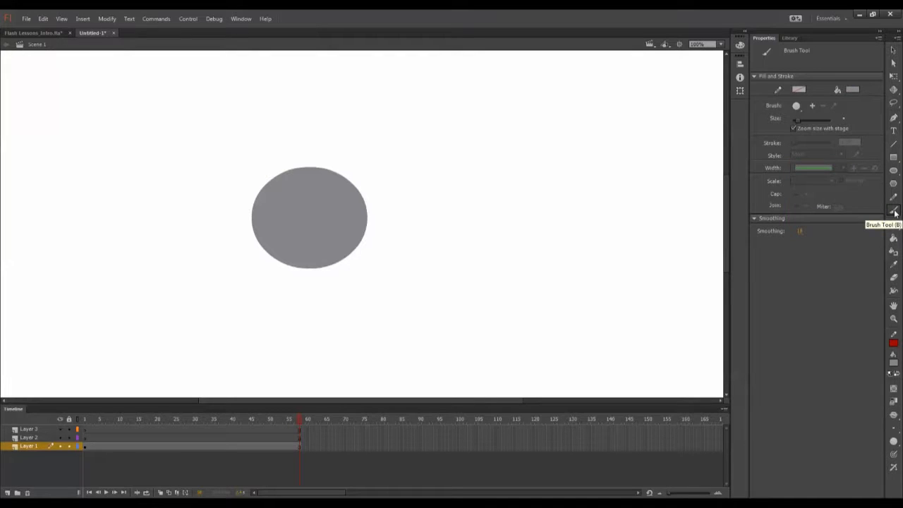
{"action": "left_click", "coordinate": [893, 227]}
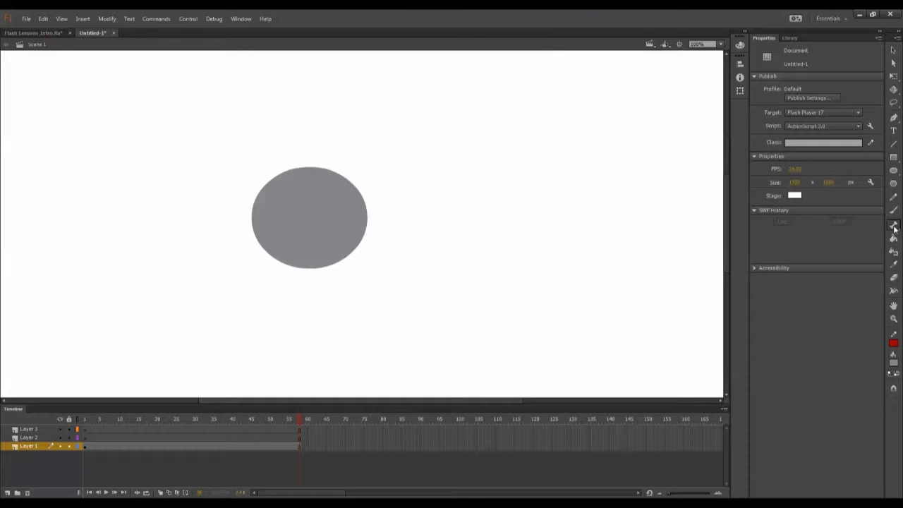
{"action": "left_click", "coordinate": [893, 240]}
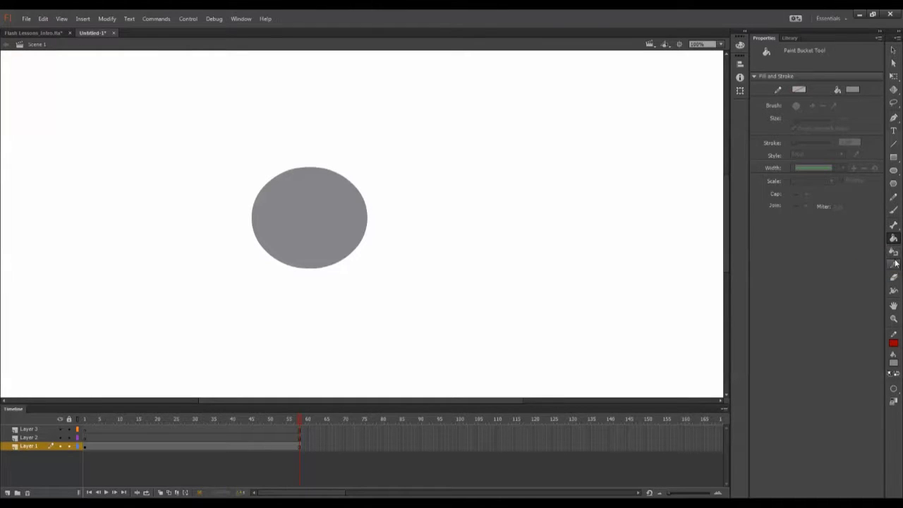
Examine what the Eyedropper, Eraser, Width, Hand and Zoom tools offer.
{"action": "left_click", "coordinate": [893, 265]}
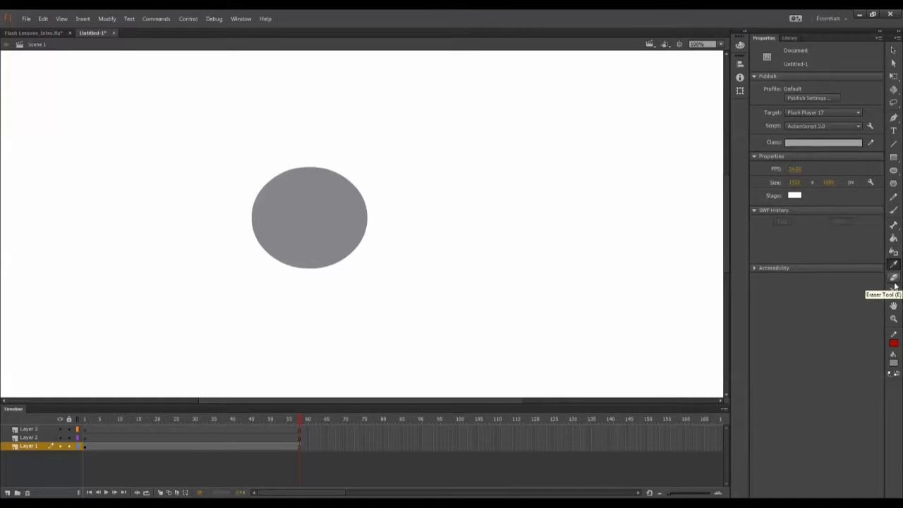
{"action": "left_click", "coordinate": [894, 278]}
{"action": "left_click", "coordinate": [894, 292]}
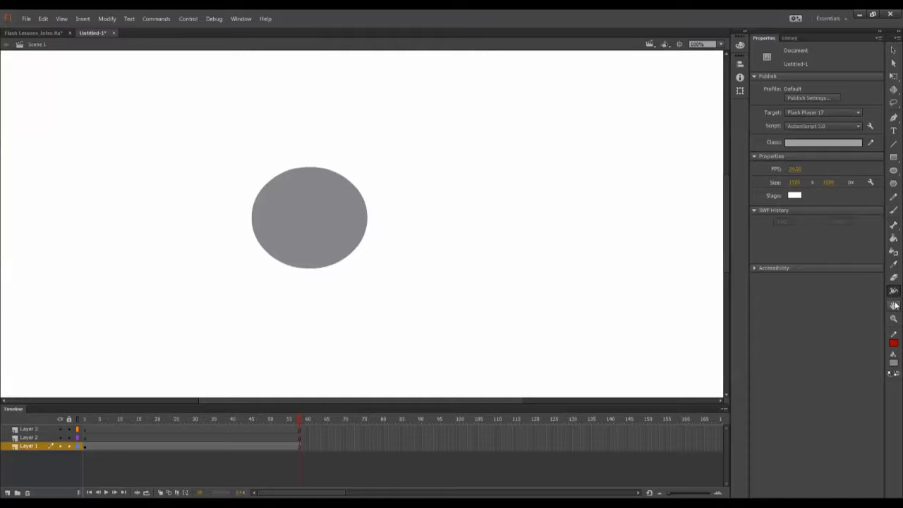
{"action": "left_click", "coordinate": [893, 306]}
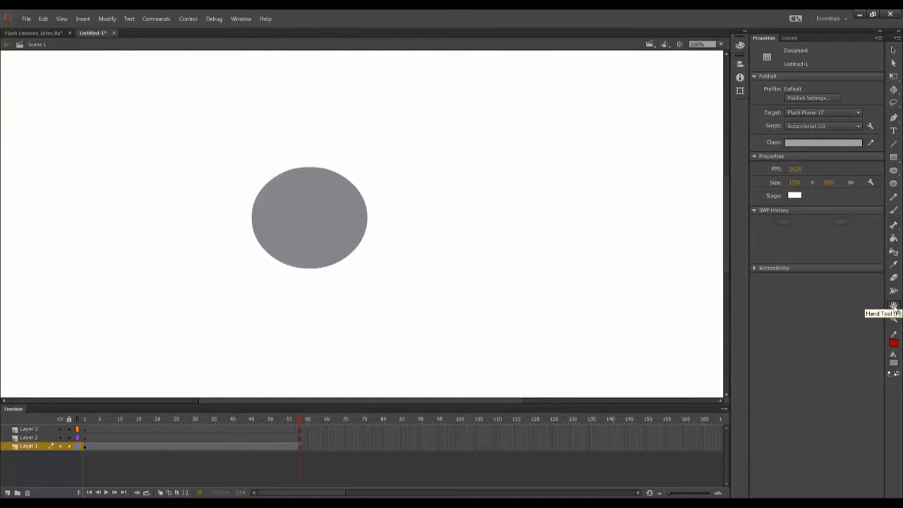
{"action": "left_click", "coordinate": [893, 321]}
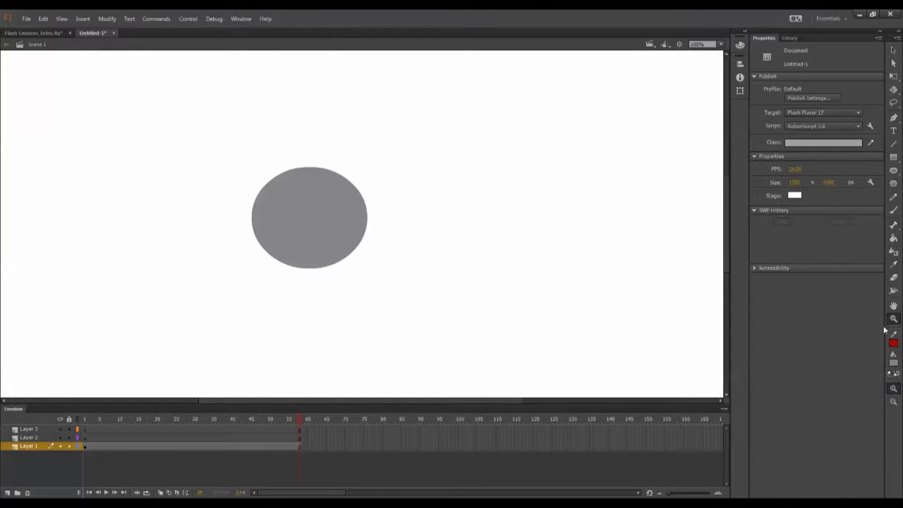
View the colour settings and the available fill types, keeping Solid color selected.
{"action": "left_click", "coordinate": [740, 45]}
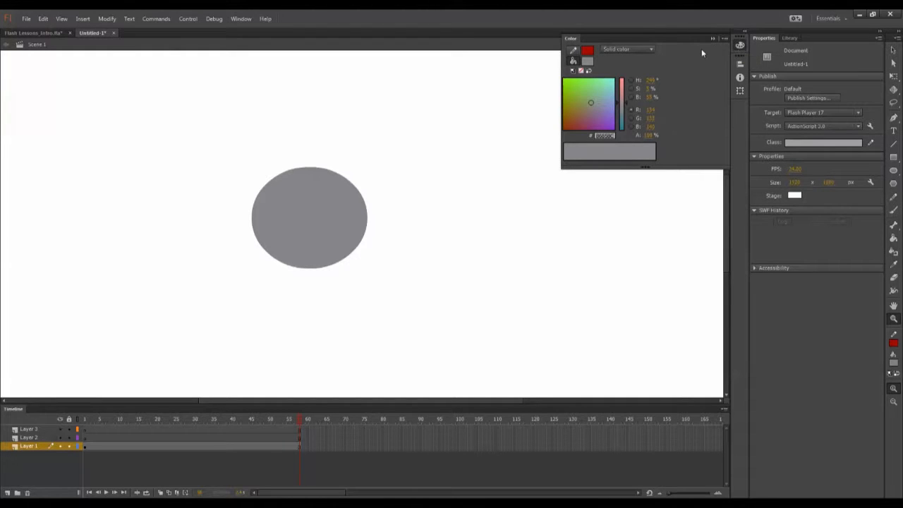
{"action": "left_click", "coordinate": [644, 50]}
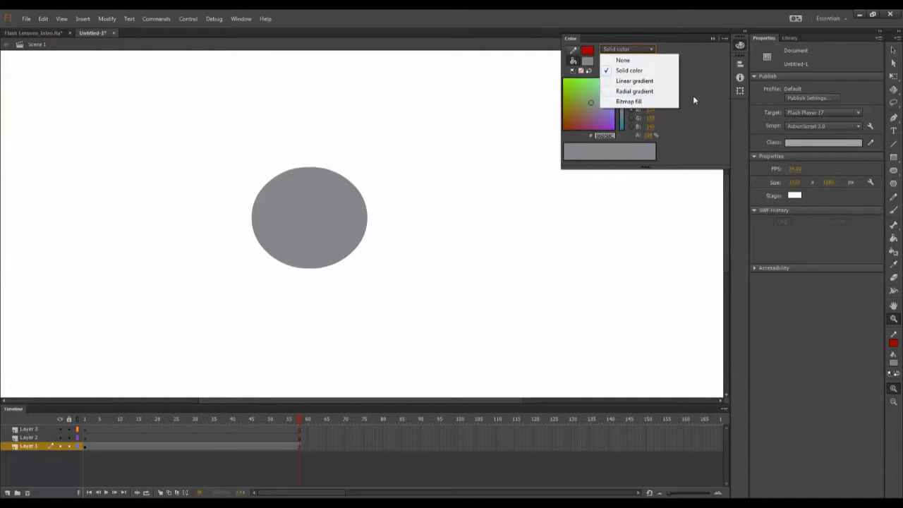
{"action": "left_click", "coordinate": [706, 130]}
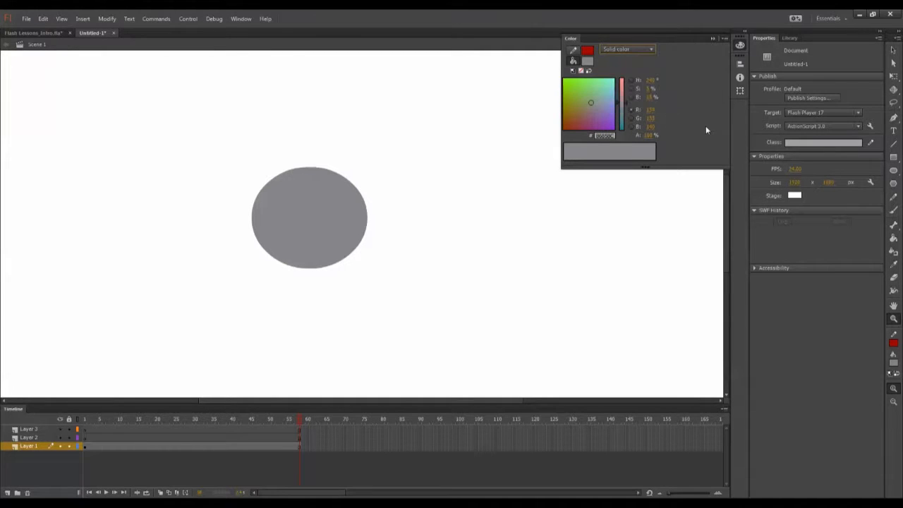
{"action": "left_click", "coordinate": [712, 37]}
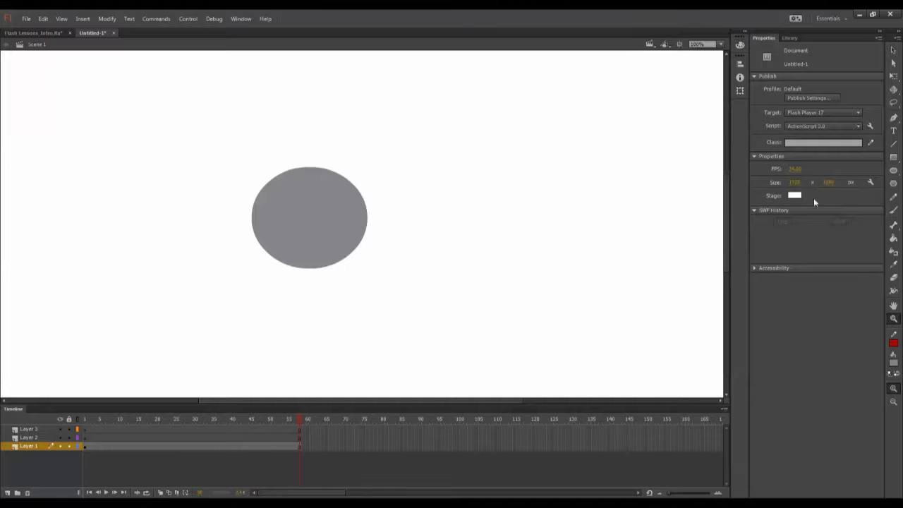
Swap the stroke and fill colours so the fill is red, and keep the Zoom tool on Enlarge.
{"action": "left_click", "coordinate": [897, 373]}
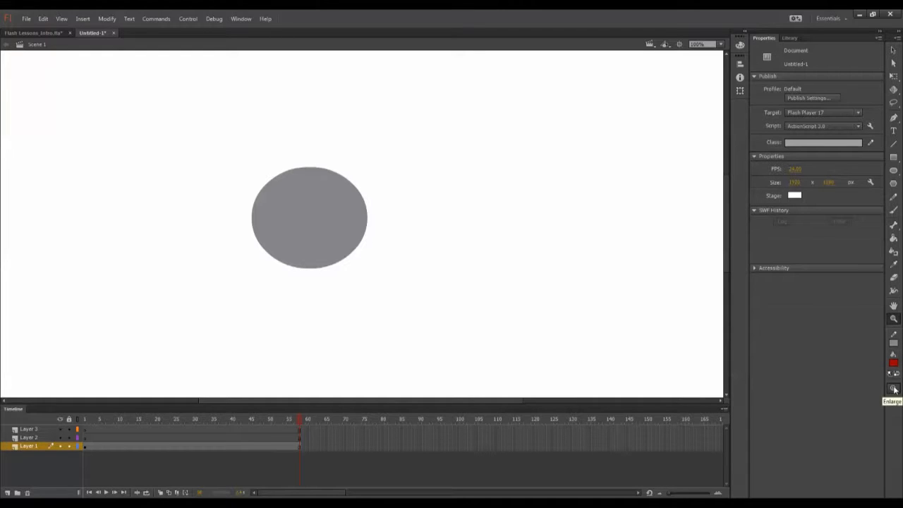
{"action": "left_click", "coordinate": [893, 390]}
Delete Layer 1 with its circle and Layer 2, and try adding and removing a new layer above Layer 3.
{"action": "left_click", "coordinate": [893, 76]}
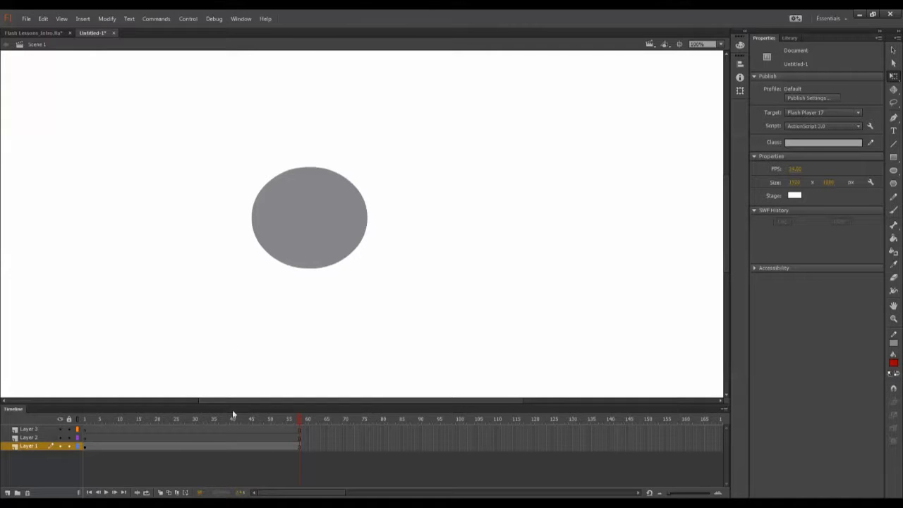
{"action": "left_click", "coordinate": [301, 242]}
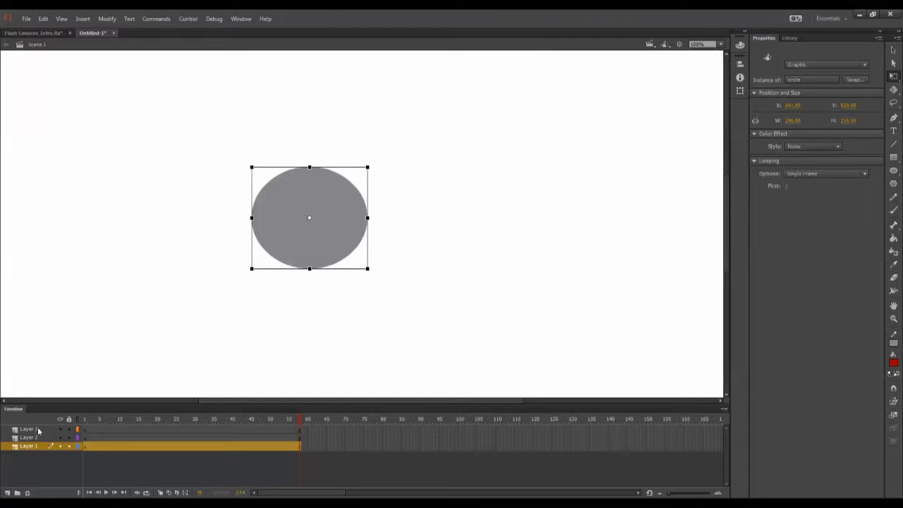
{"action": "left_click", "coordinate": [28, 492]}
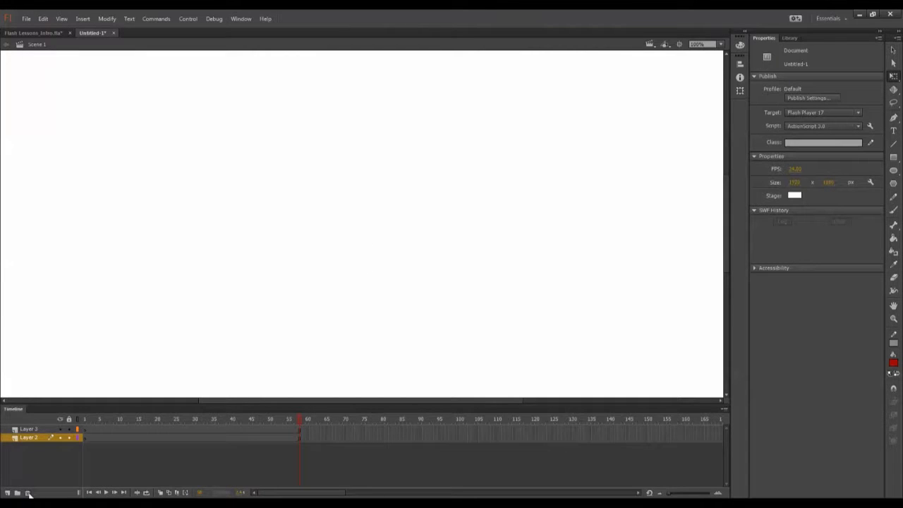
{"action": "left_click", "coordinate": [28, 492]}
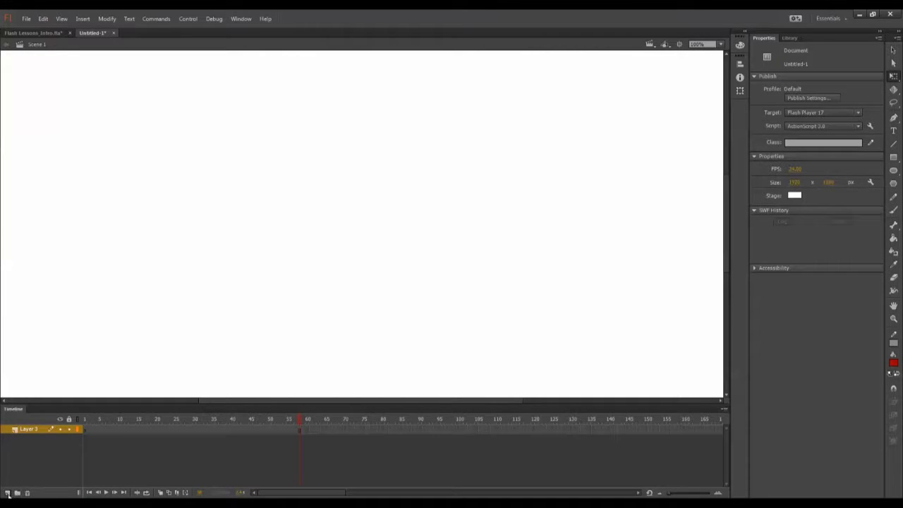
{"action": "left_click", "coordinate": [7, 492]}
{"action": "left_click", "coordinate": [27, 492]}
Rename the remaining Layer 3 as Shapes.
{"action": "double_click", "coordinate": [35, 429]}
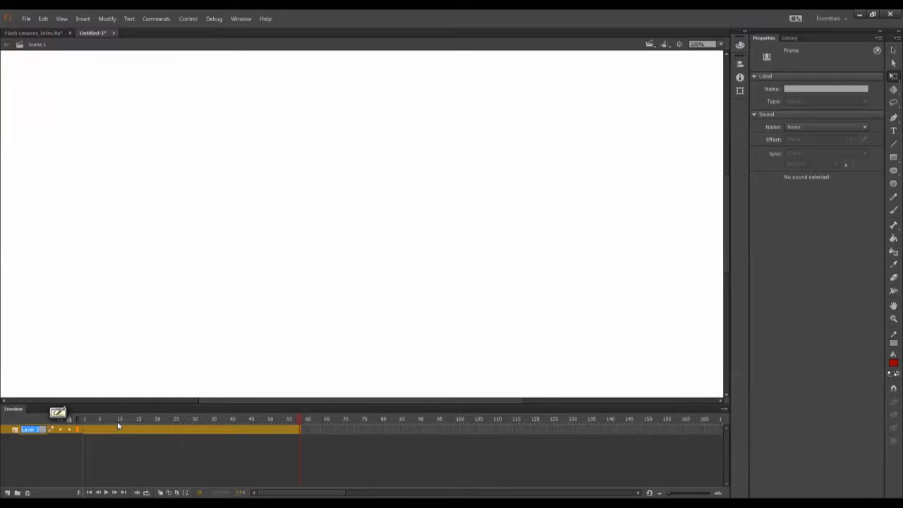
{"action": "type", "text": "Sha"}
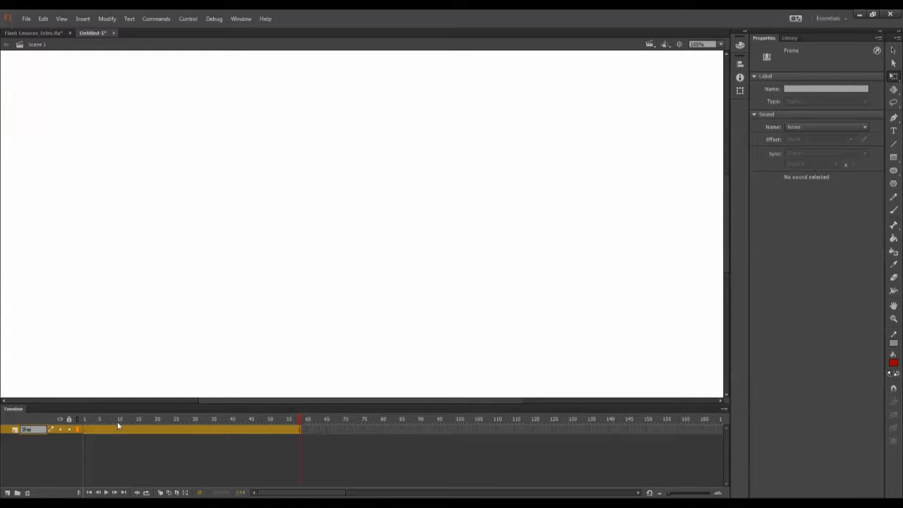
{"action": "type", "text": "pes"}
{"action": "key", "text": "Return"}
Draw a red rectangle about 260 by 185 px near the stage's upper left and an oval about 285 by 245 px beside it.
{"action": "left_click", "coordinate": [892, 157]}
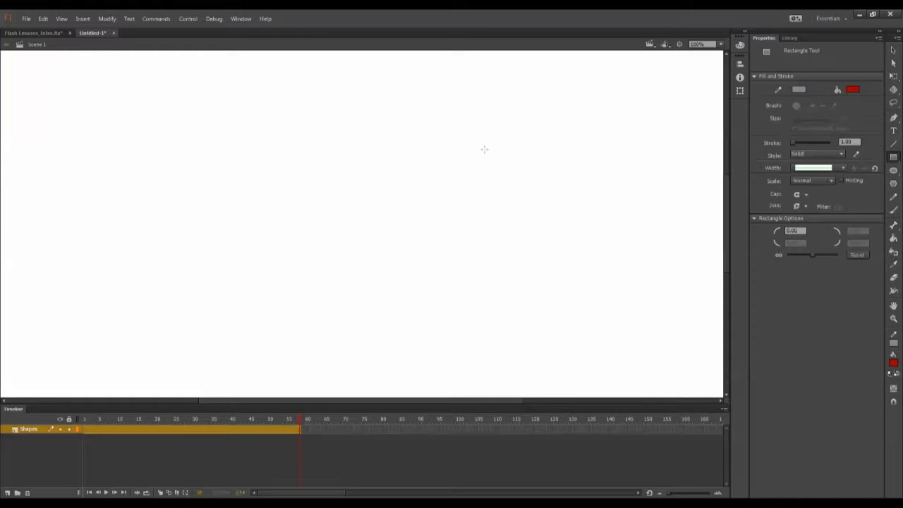
{"action": "mouse_move", "coordinate": [49, 87]}
{"action": "left_mouse_down"}
{"action": "mouse_move", "coordinate": [59, 104]}
{"action": "mouse_move", "coordinate": [168, 160]}
{"action": "mouse_move", "coordinate": [171, 174]}
{"action": "left_mouse_up"}
{"action": "left_click", "coordinate": [893, 169]}
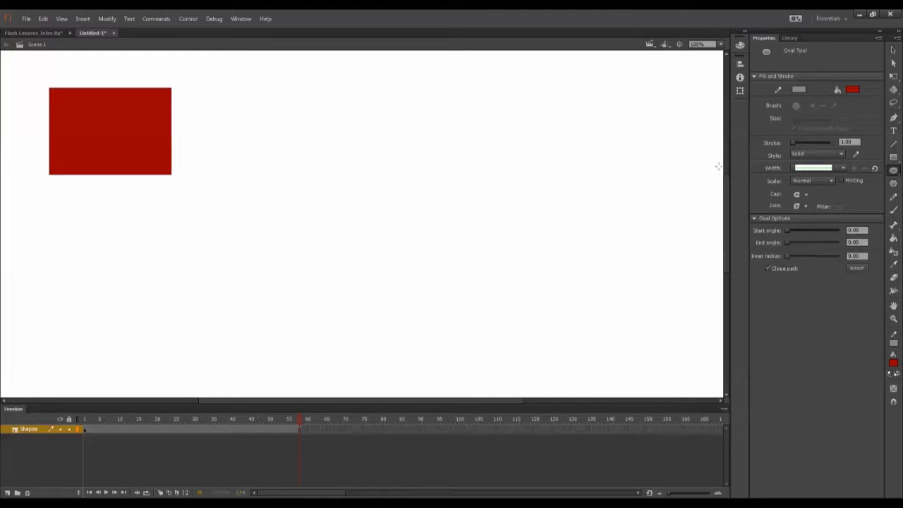
{"action": "left_click_drag", "start_coordinate": [300, 91], "coordinate": [433, 206]}
Use the PolyStar tool to draw a pentagon beside the oval, and a star with 15 sides below the rectangle.
{"action": "left_click", "coordinate": [893, 183]}
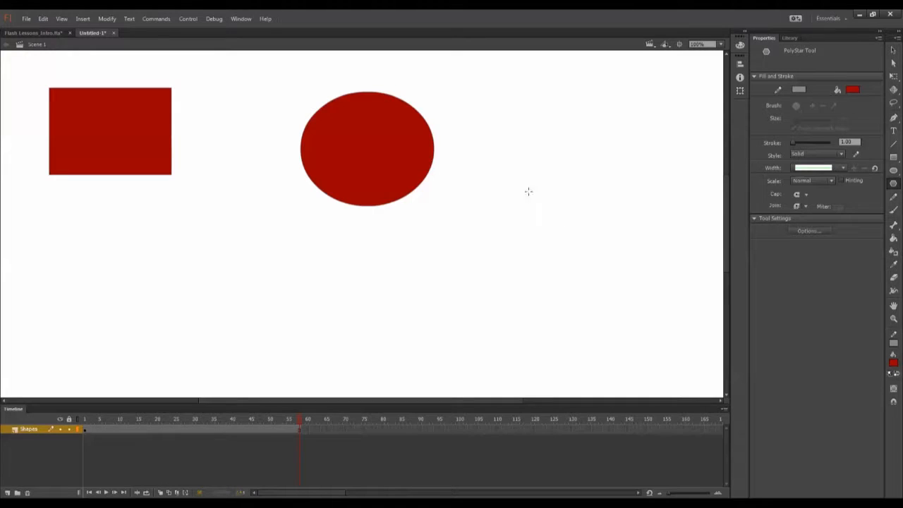
{"action": "left_click_drag", "start_coordinate": [529, 193], "coordinate": [574, 219]}
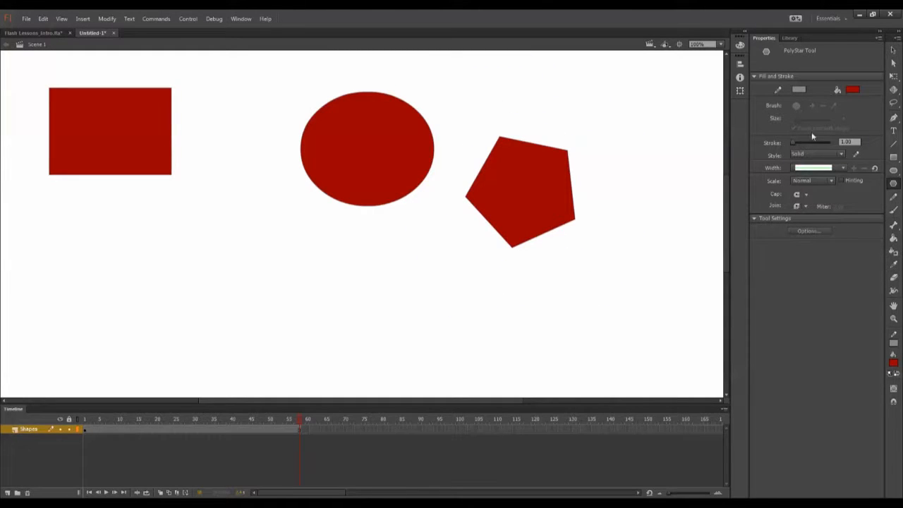
{"action": "left_click", "coordinate": [809, 232]}
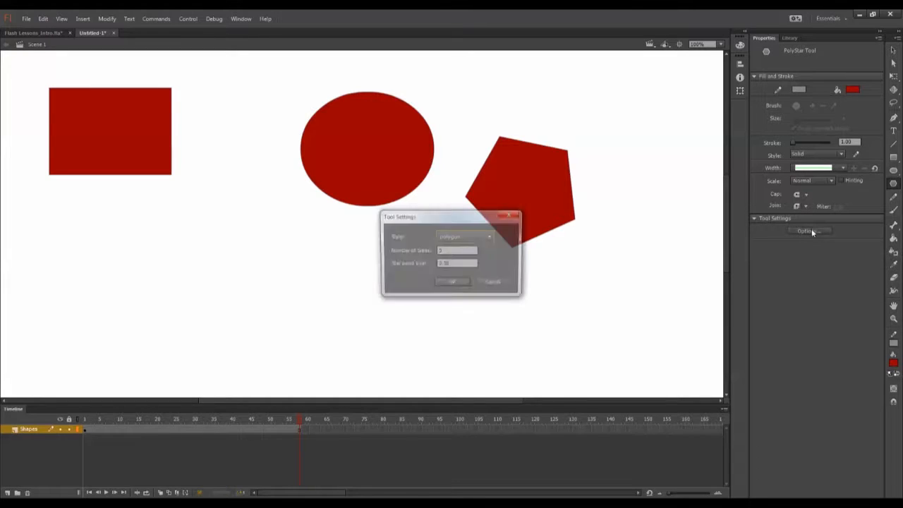
{"action": "left_click", "coordinate": [487, 237]}
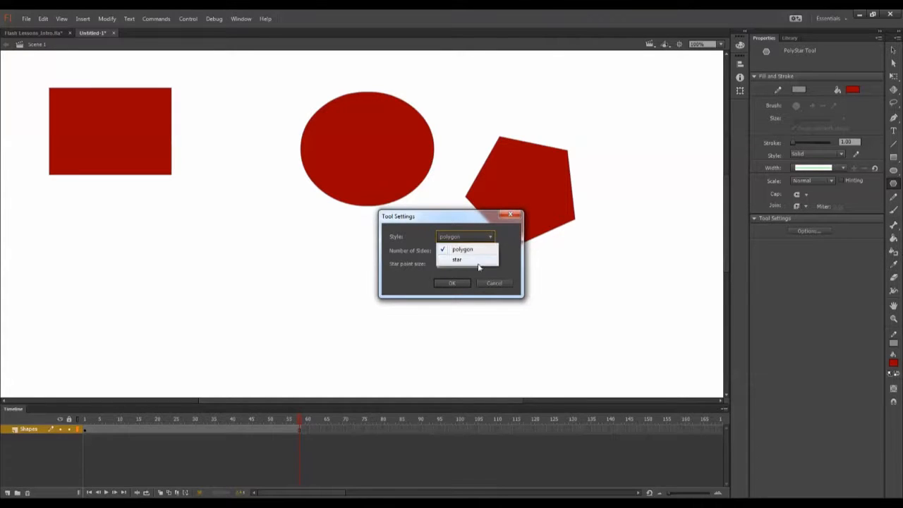
{"action": "left_click", "coordinate": [479, 261]}
{"action": "double_click", "coordinate": [466, 251]}
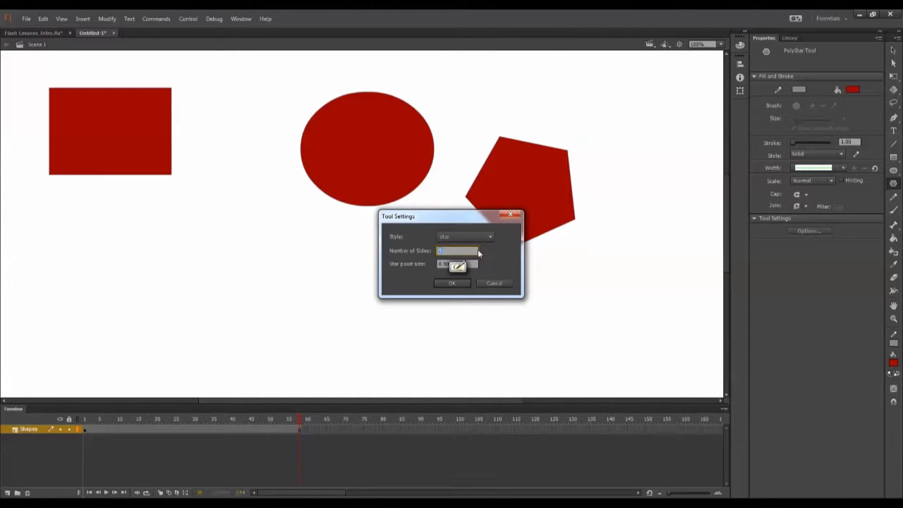
{"action": "type", "text": "15"}
{"action": "left_click", "coordinate": [452, 282]}
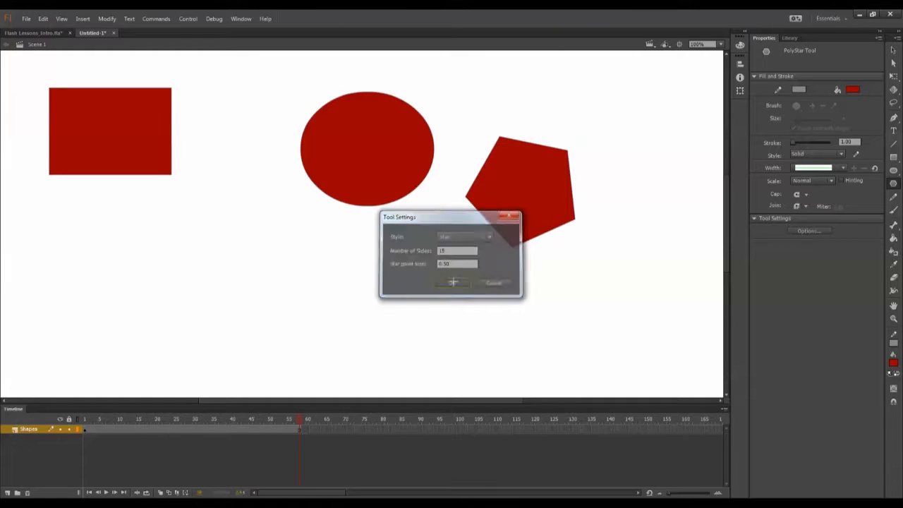
{"action": "left_click_drag", "start_coordinate": [163, 275], "coordinate": [222, 311]}
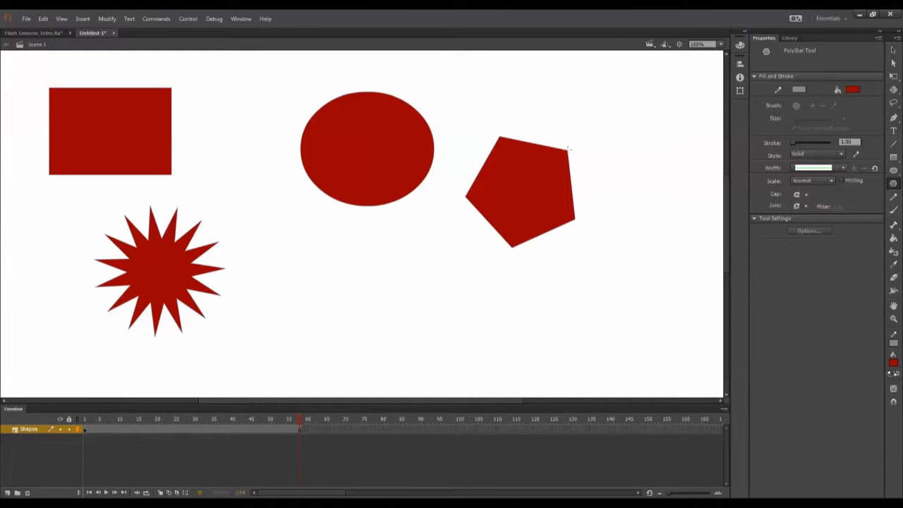
Select the red rectangle with the Free Transform tool and turn it into a group.
{"action": "left_click", "coordinate": [893, 76]}
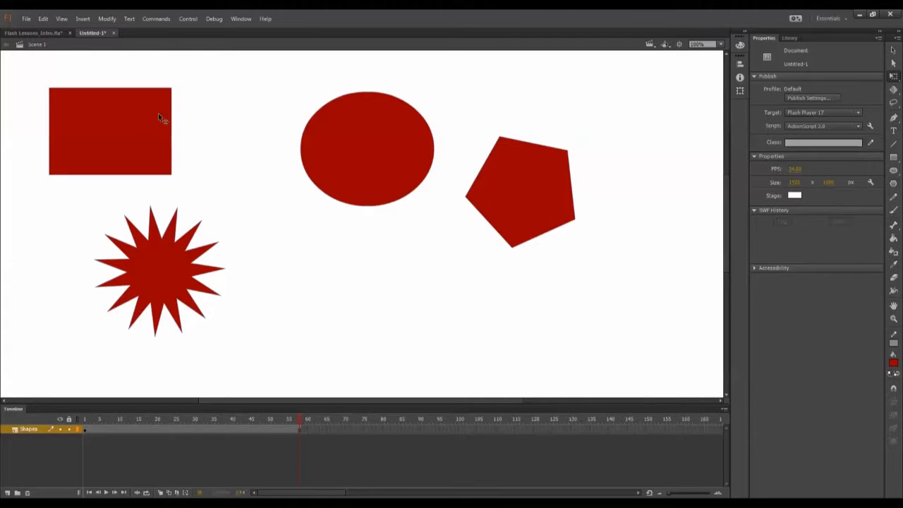
{"action": "left_click", "coordinate": [124, 153]}
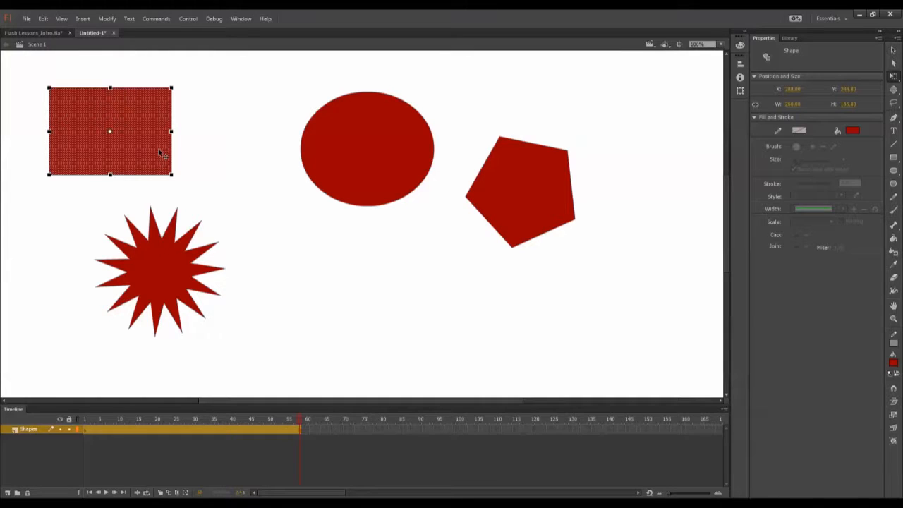
{"action": "key", "text": "ctrl+g"}
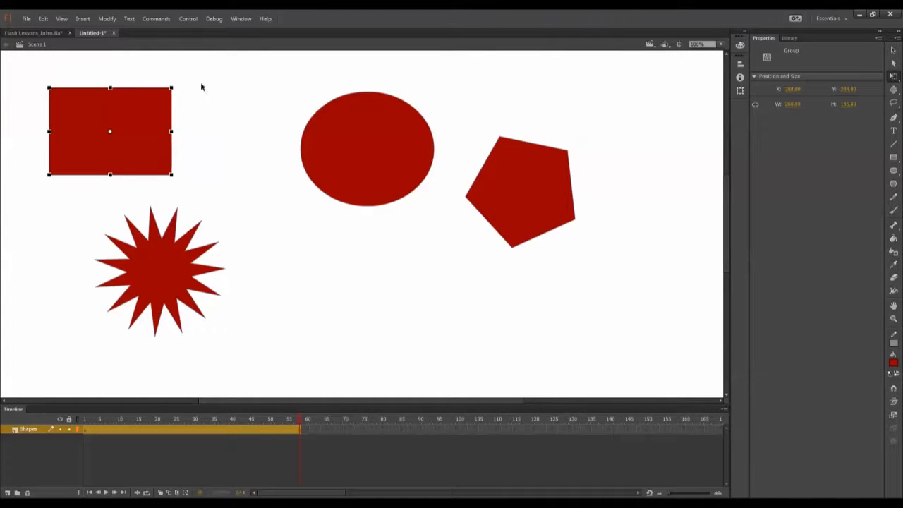
Select the red oval and turn it into a group, viewing the other modification commands on the way.
{"action": "left_click", "coordinate": [377, 161]}
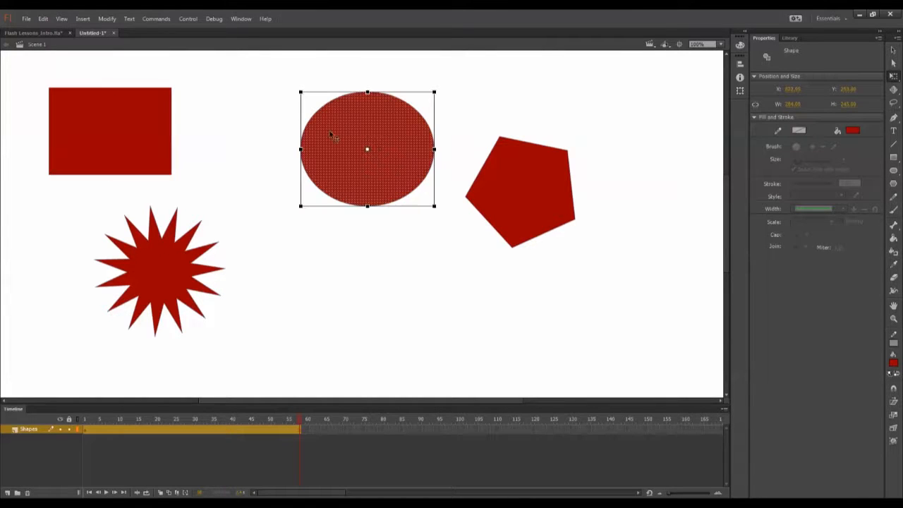
{"action": "left_click", "coordinate": [107, 18]}
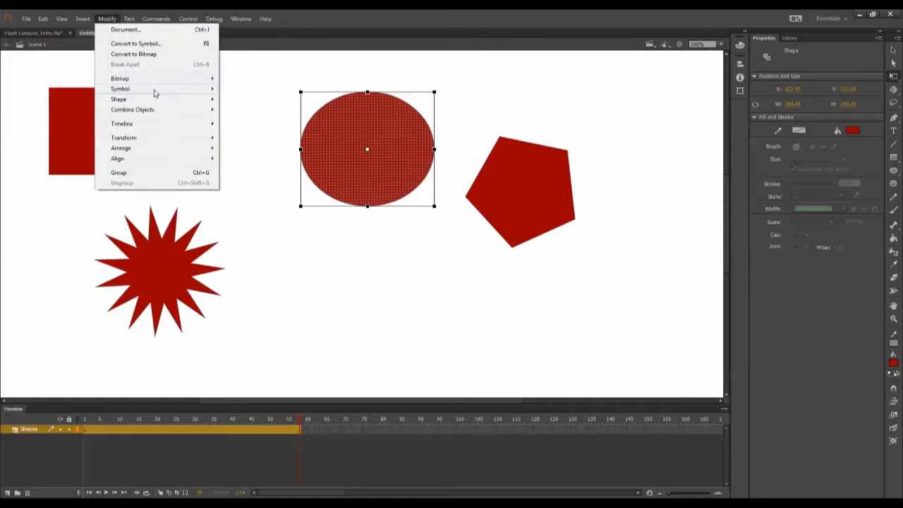
{"action": "mouse_move", "coordinate": [154, 91]}
{"action": "mouse_move", "coordinate": [173, 101]}
{"action": "left_click", "coordinate": [172, 175]}
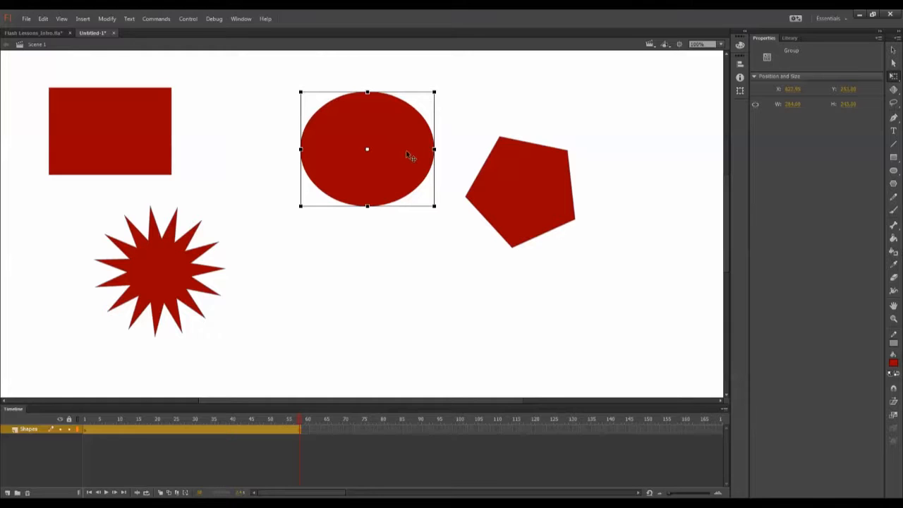
Select the red pentagon's fill and turn it into a group.
{"action": "left_click", "coordinate": [540, 197]}
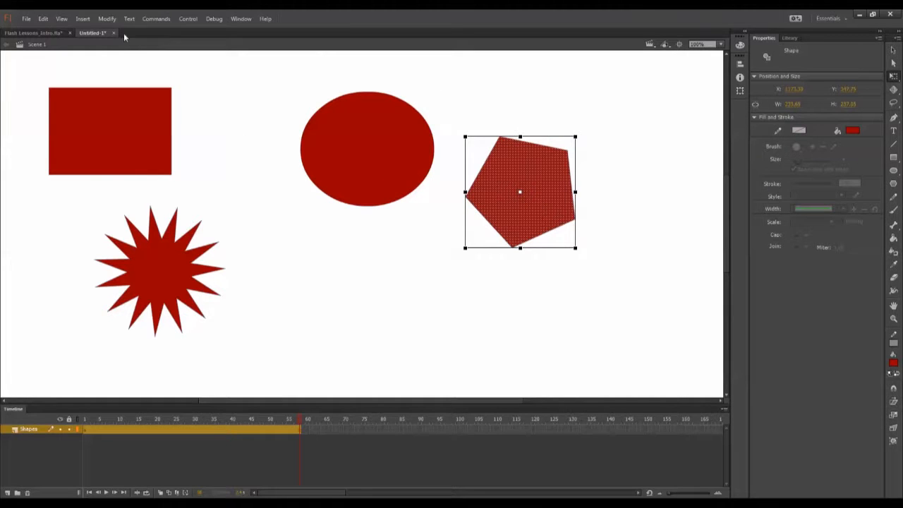
{"action": "left_click", "coordinate": [107, 18]}
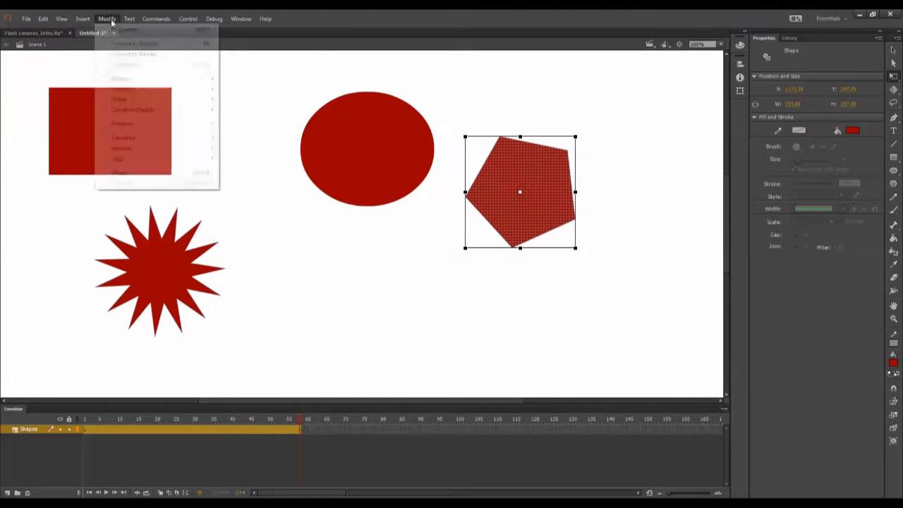
{"action": "left_click", "coordinate": [143, 173]}
Undo the accidental move of the 15-pointed star, and group its fill together with its outline.
{"action": "left_click", "coordinate": [163, 289]}
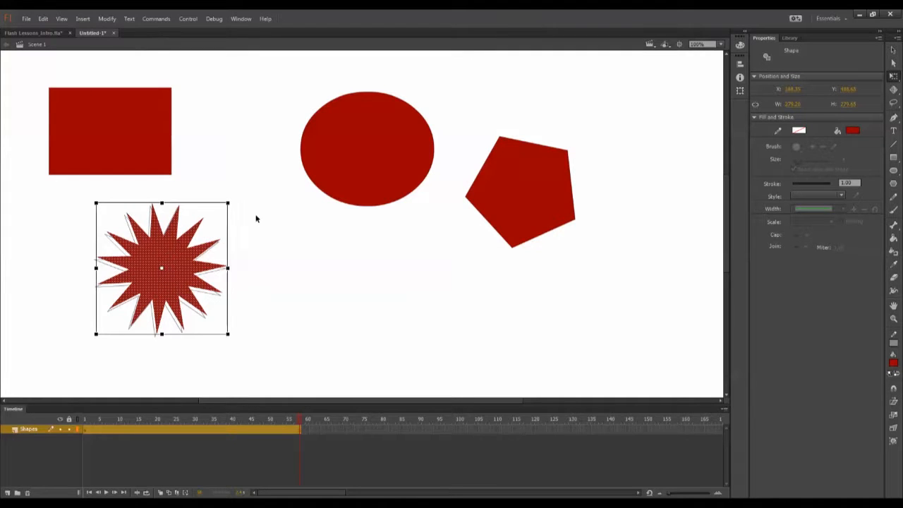
{"action": "key", "text": "ctrl+z"}
{"action": "left_click", "coordinate": [284, 252]}
{"action": "left_click_drag", "start_coordinate": [253, 187], "coordinate": [24, 372]}
{"action": "left_click", "coordinate": [107, 18]}
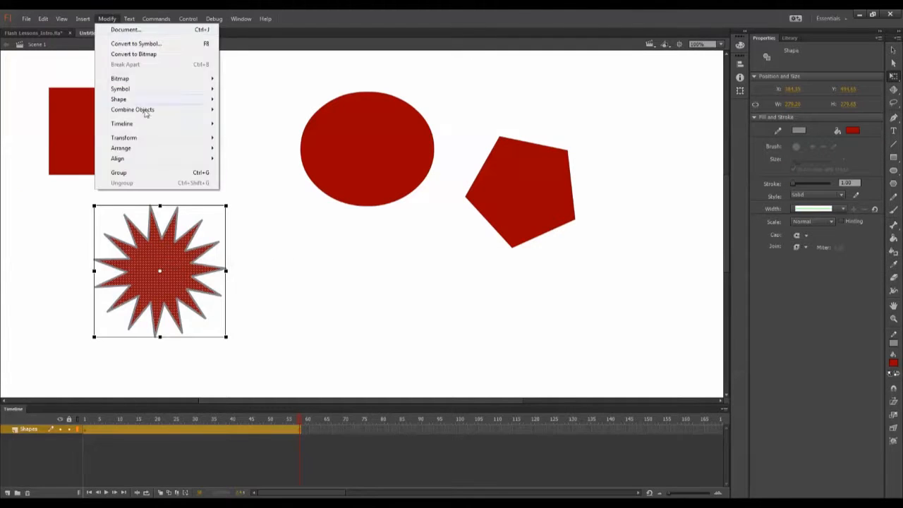
{"action": "left_click", "coordinate": [150, 173]}
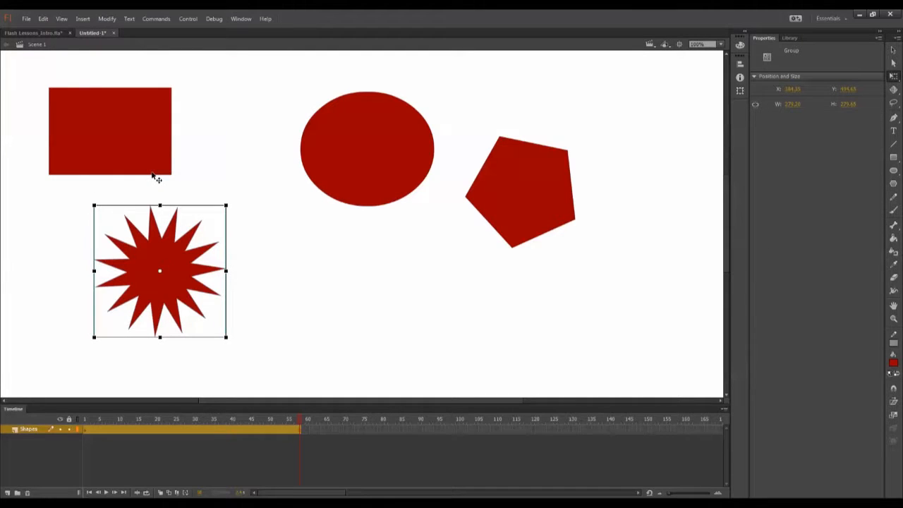
{"action": "left_click", "coordinate": [294, 177]}
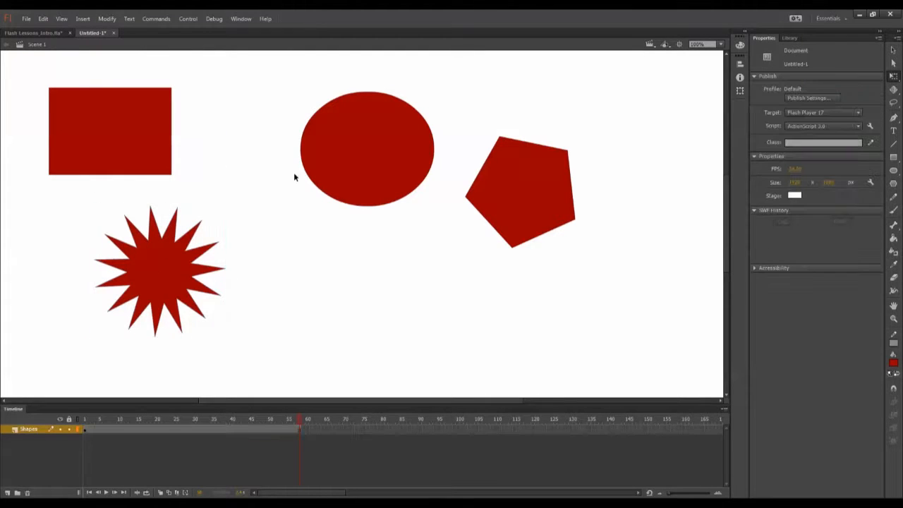
Open the red rectangle's group to view the shape inside, and return to the main scene.
{"action": "left_click", "coordinate": [160, 155]}
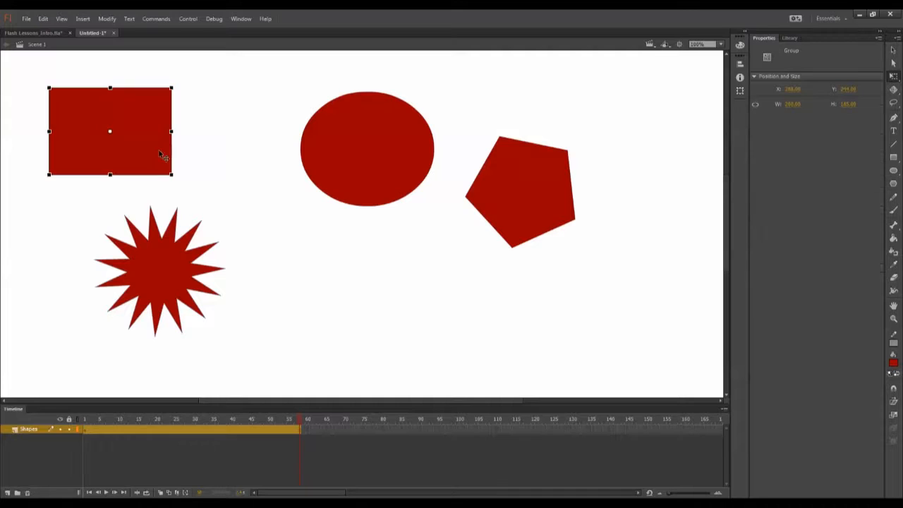
{"action": "double_click", "coordinate": [157, 157]}
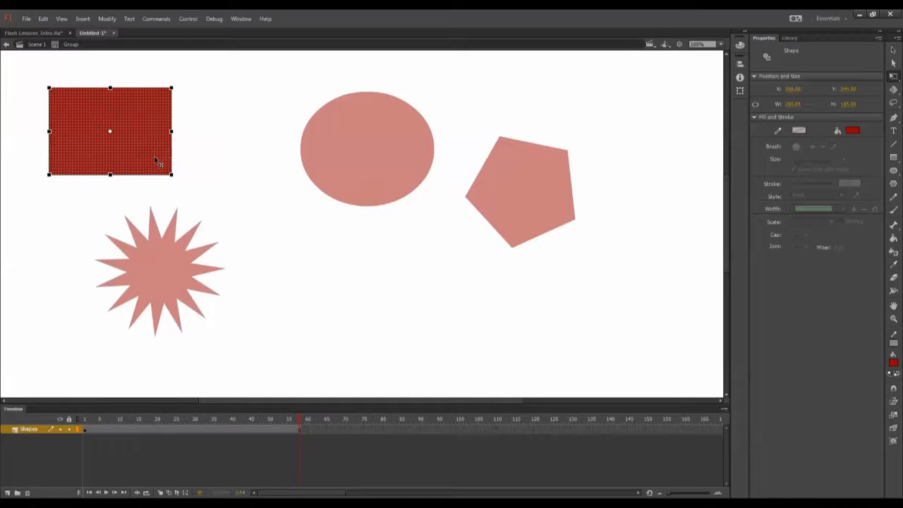
{"action": "double_click", "coordinate": [207, 183]}
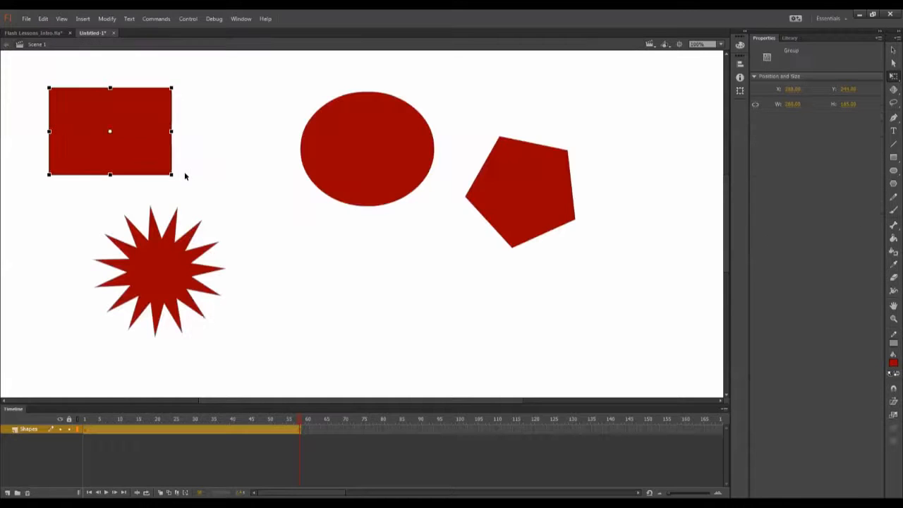
Convert the grouped red rectangle to a Graphic symbol named Square.
{"action": "left_click", "coordinate": [140, 140]}
{"action": "left_click", "coordinate": [142, 138]}
{"action": "key", "text": "F8"}
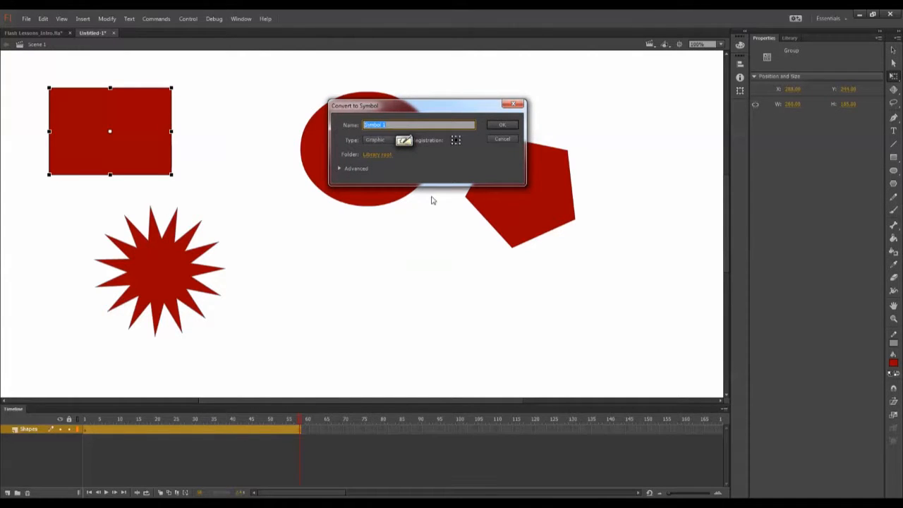
{"action": "type", "text": "Sq"}
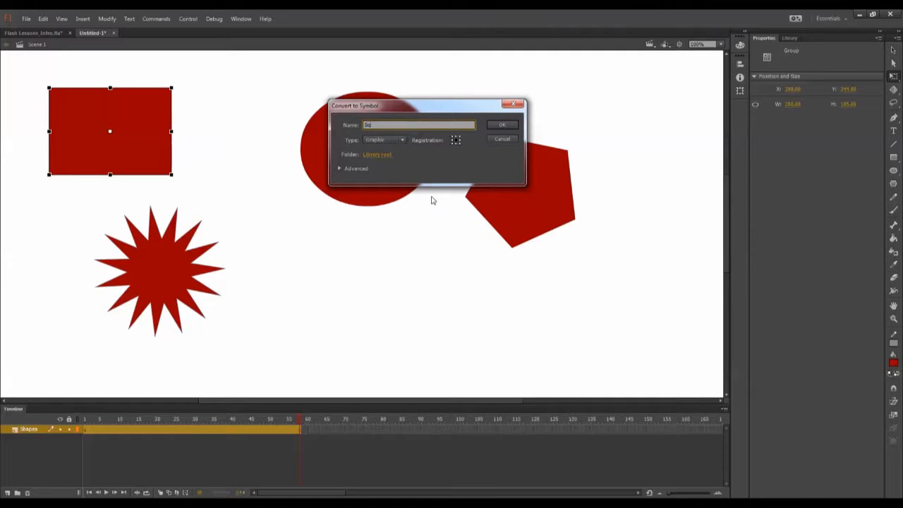
{"action": "type", "text": "uare"}
{"action": "left_click", "coordinate": [389, 140]}
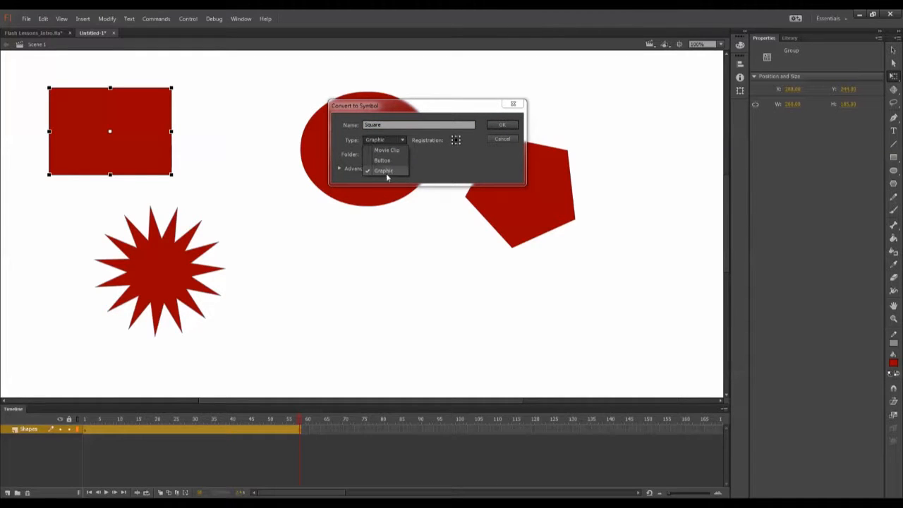
{"action": "left_click", "coordinate": [385, 170]}
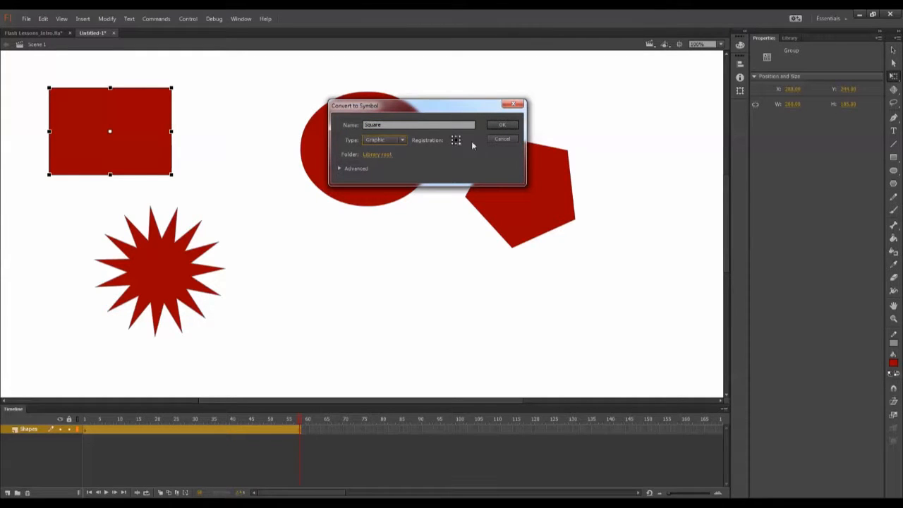
{"action": "left_click", "coordinate": [502, 126]}
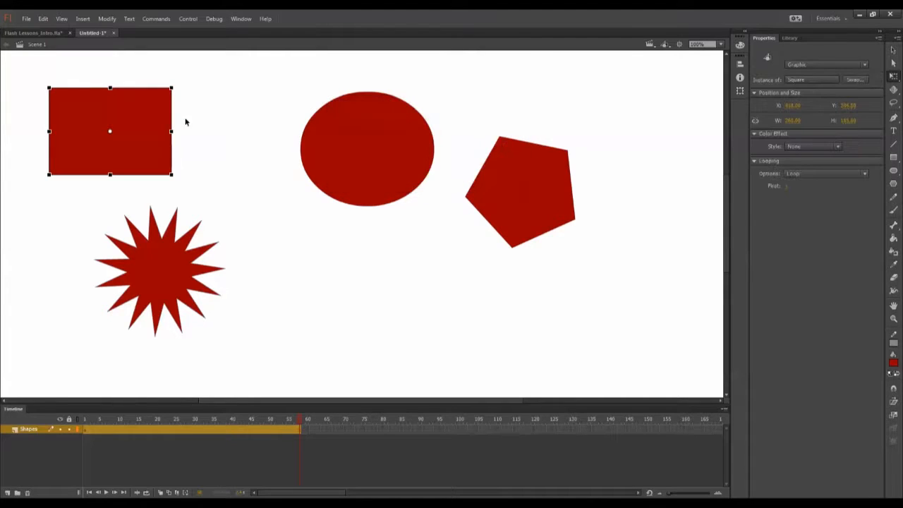
Move the red oval aside to delete its leftover outline, and reposition the oval between the rectangle and the pentagon.
{"action": "left_click", "coordinate": [264, 137]}
{"action": "left_click", "coordinate": [392, 143]}
{"action": "left_click_drag", "start_coordinate": [393, 161], "coordinate": [355, 324]}
{"action": "left_click_drag", "start_coordinate": [260, 79], "coordinate": [442, 224]}
{"action": "key", "text": "Delete"}
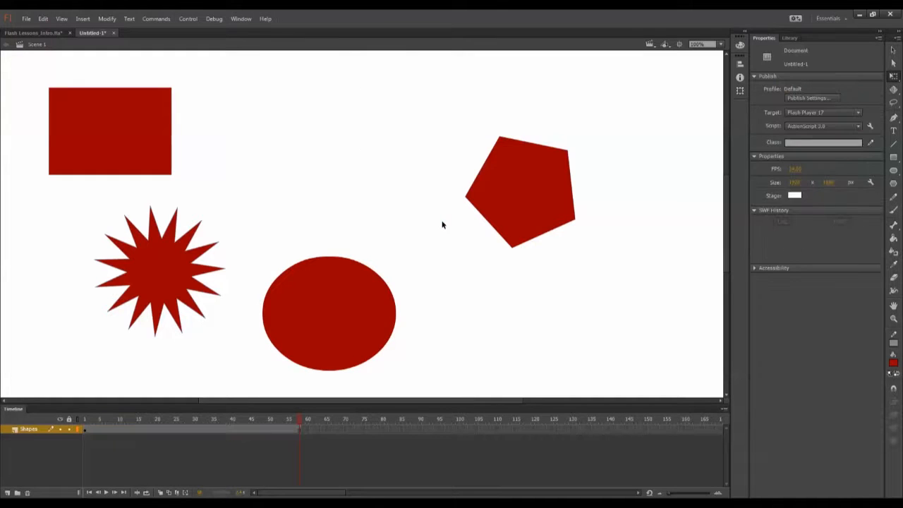
{"action": "left_click_drag", "start_coordinate": [351, 318], "coordinate": [373, 172]}
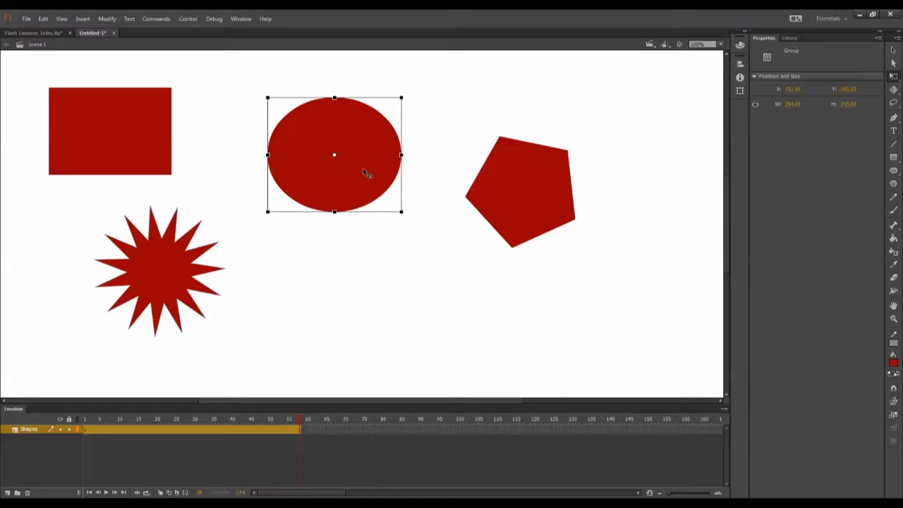
Convert the red oval group to a Graphic symbol named Circle_02.
{"action": "left_click", "coordinate": [107, 18]}
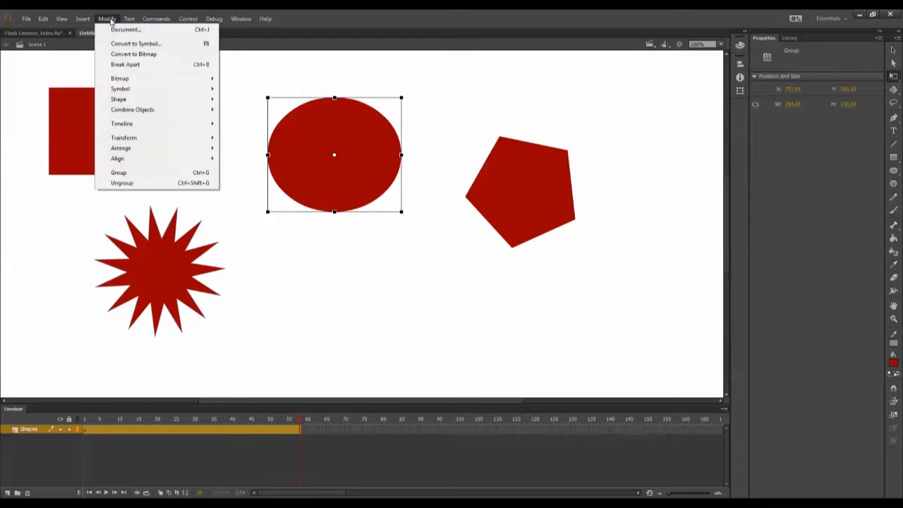
{"action": "left_click", "coordinate": [144, 45]}
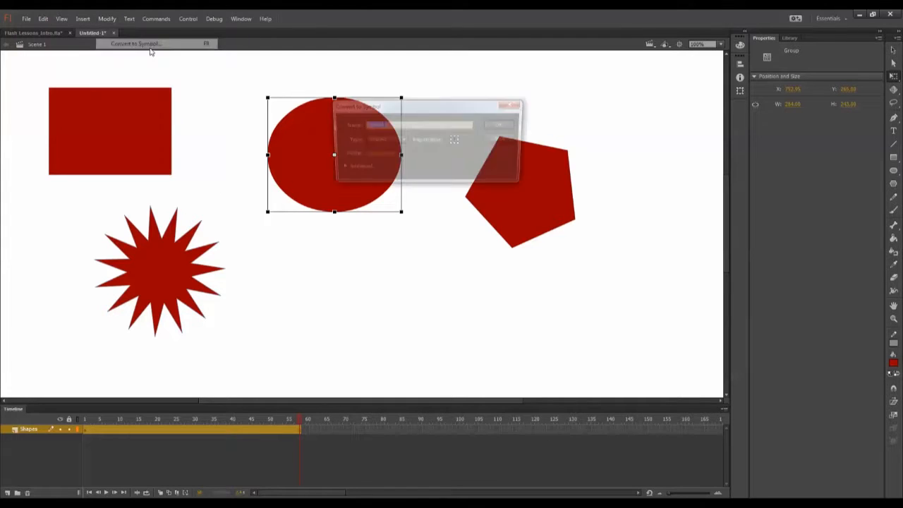
{"action": "type", "text": "Circle"}
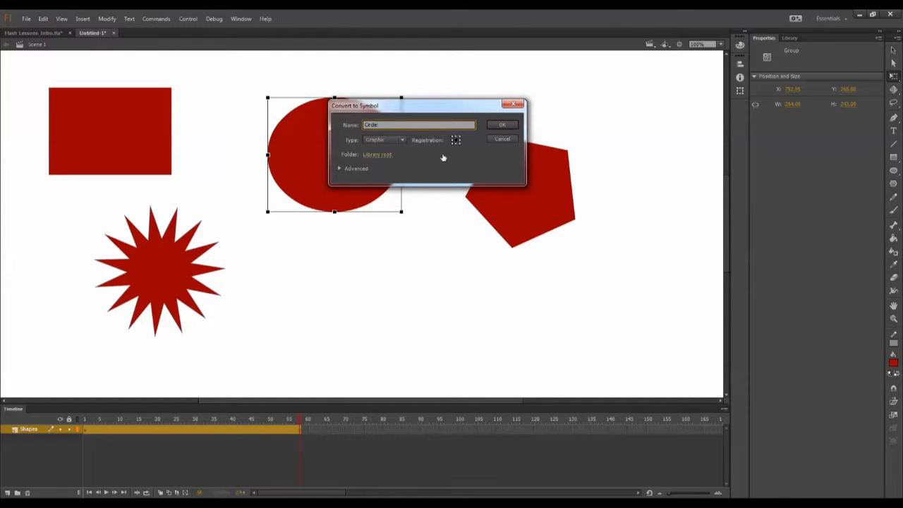
{"action": "left_click", "coordinate": [502, 125]}
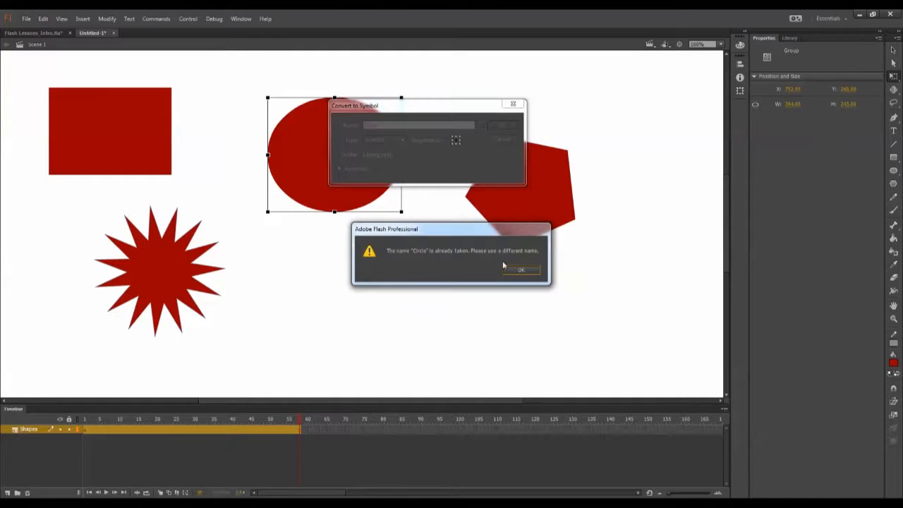
{"action": "left_click", "coordinate": [519, 271]}
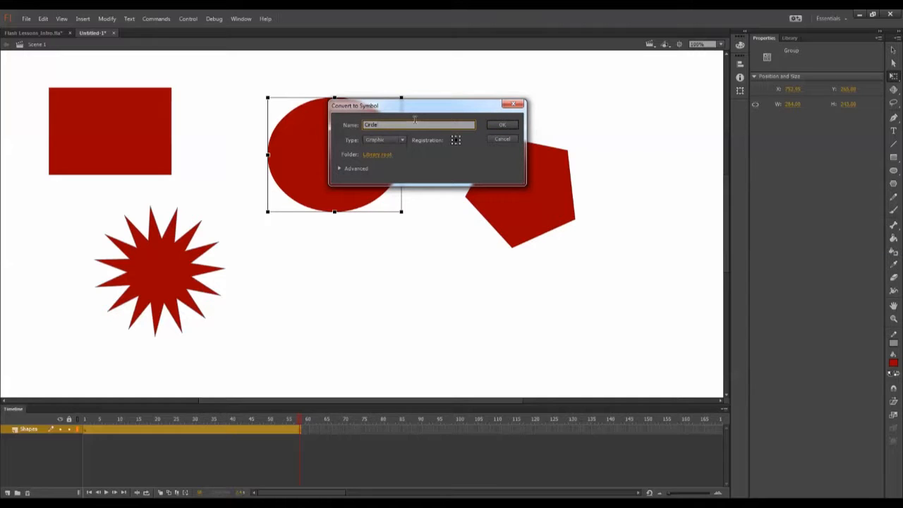
{"action": "type", "text": "_02"}
{"action": "left_click", "coordinate": [505, 125]}
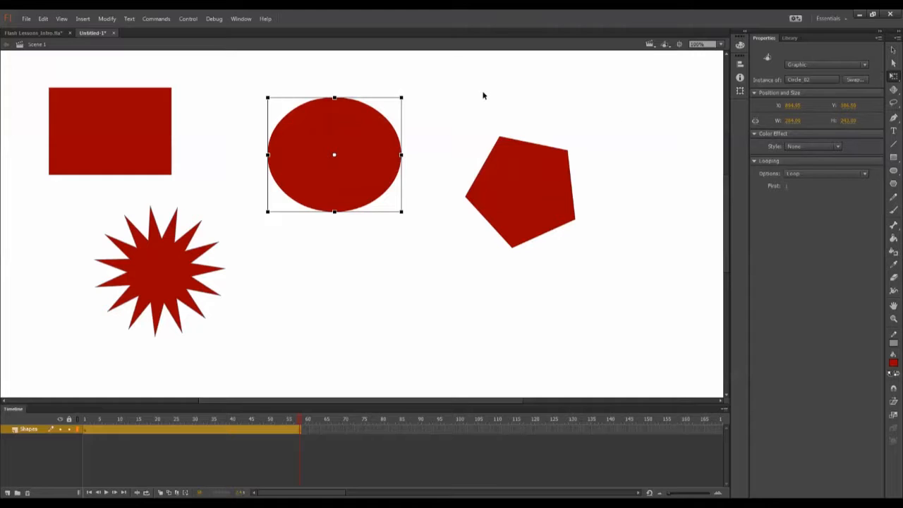
Place an instance of the grey circle symbol from the library on the stage below the red oval.
{"action": "left_click", "coordinate": [791, 38]}
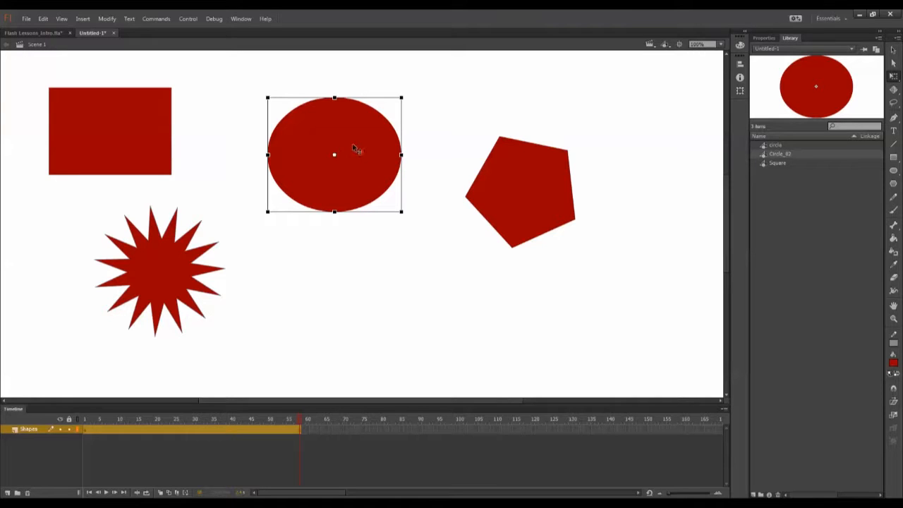
{"action": "left_click", "coordinate": [776, 146]}
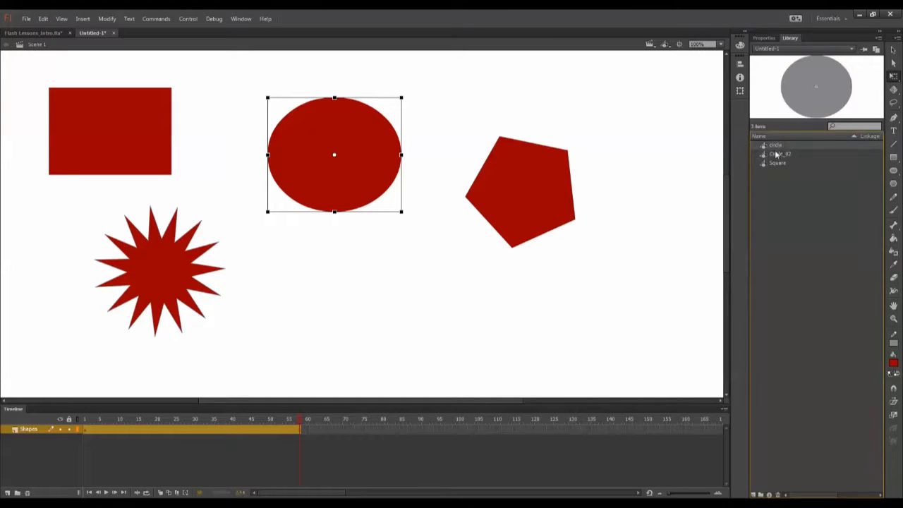
{"action": "left_click_drag", "start_coordinate": [775, 145], "coordinate": [393, 311]}
{"action": "left_click", "coordinate": [536, 299]}
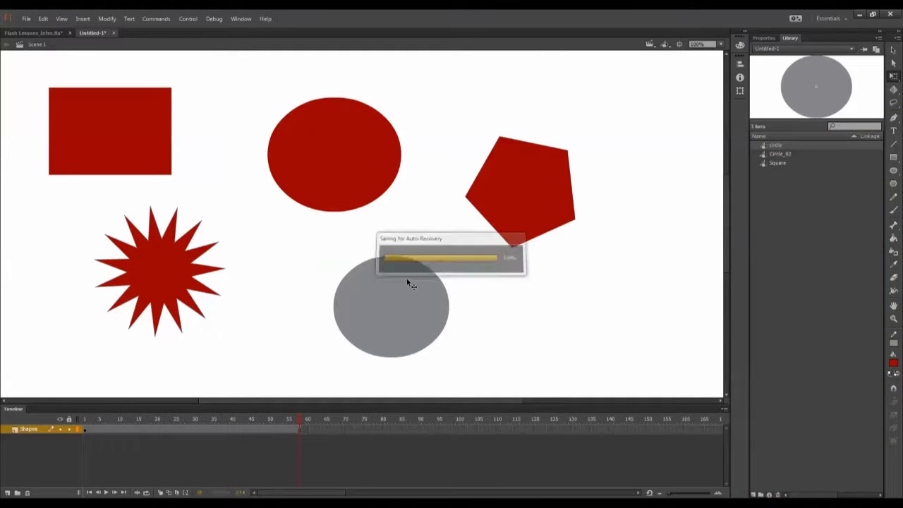
Compare the Circle_02 oval with the grey circle instance, and delete the grey instance from the stage.
{"action": "left_click", "coordinate": [780, 156]}
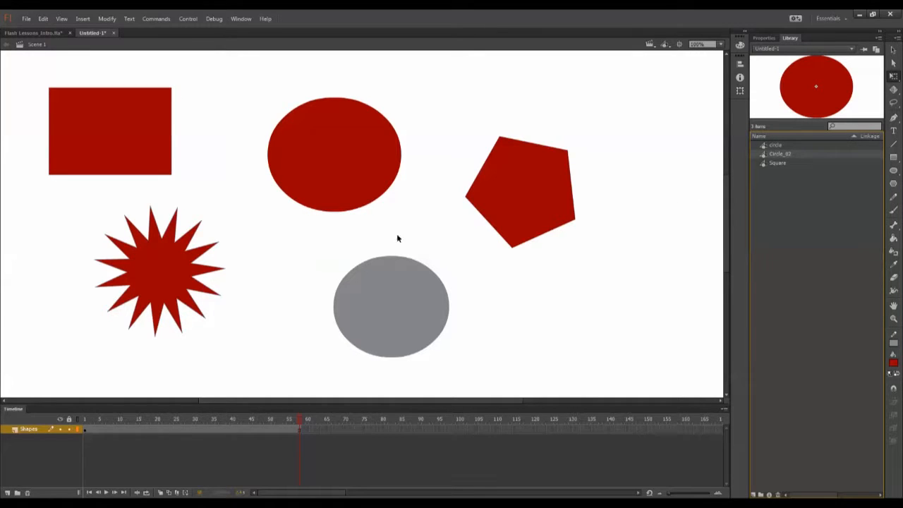
{"action": "left_click", "coordinate": [383, 163]}
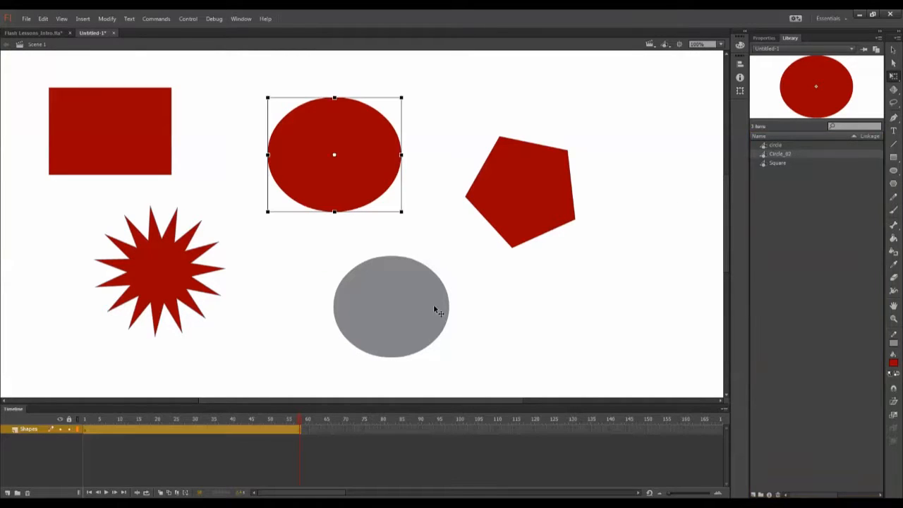
{"action": "left_click", "coordinate": [435, 307]}
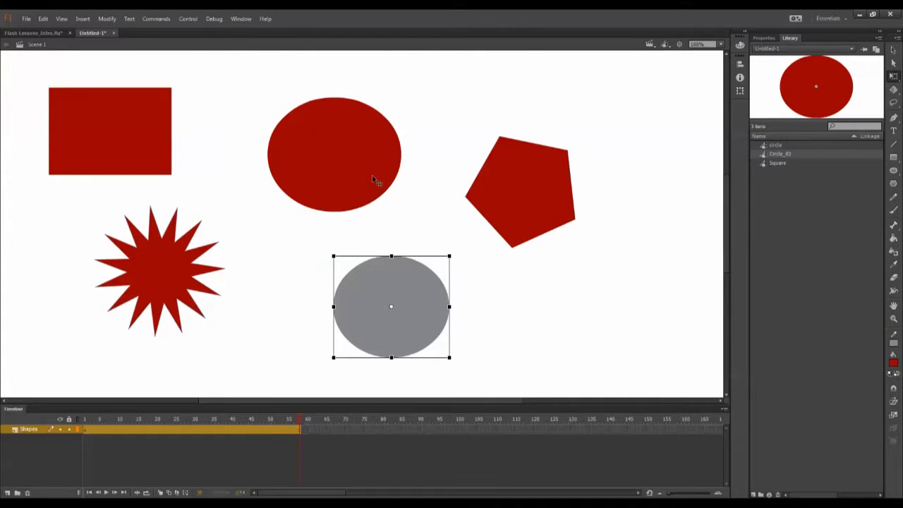
{"action": "left_click", "coordinate": [372, 175]}
{"action": "left_click", "coordinate": [419, 301]}
{"action": "left_click", "coordinate": [433, 227]}
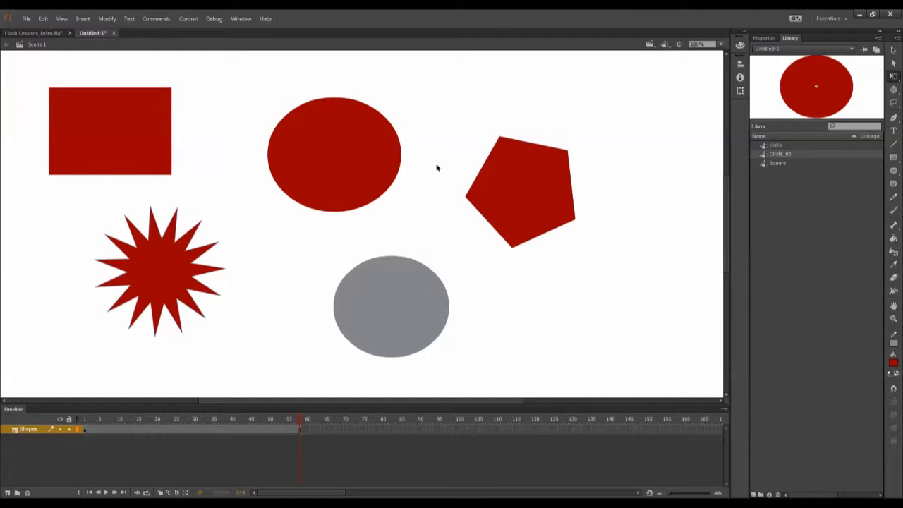
{"action": "left_click", "coordinate": [427, 308]}
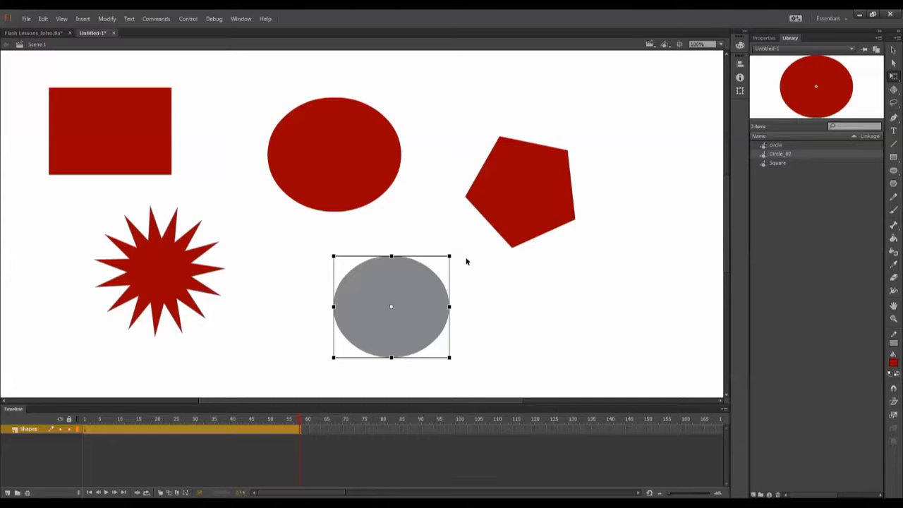
{"action": "key", "text": "Delete"}
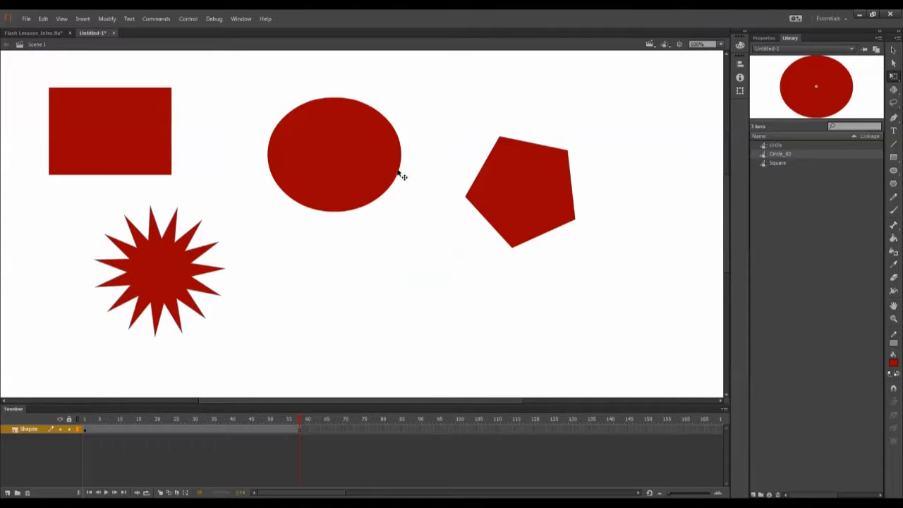
Select the pentagon with its outline and convert it to a Graphic symbol named Polygon.
{"action": "left_click_drag", "start_coordinate": [662, 95], "coordinate": [456, 284]}
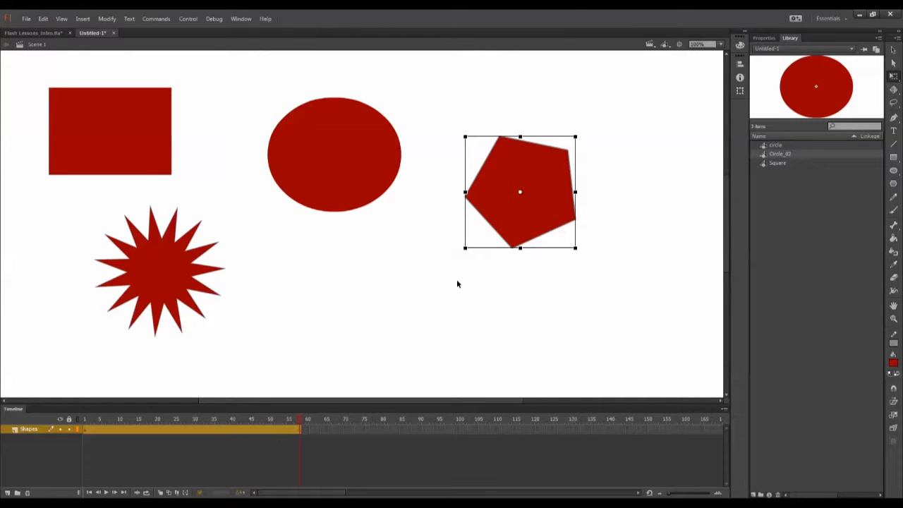
{"action": "key", "text": "F8"}
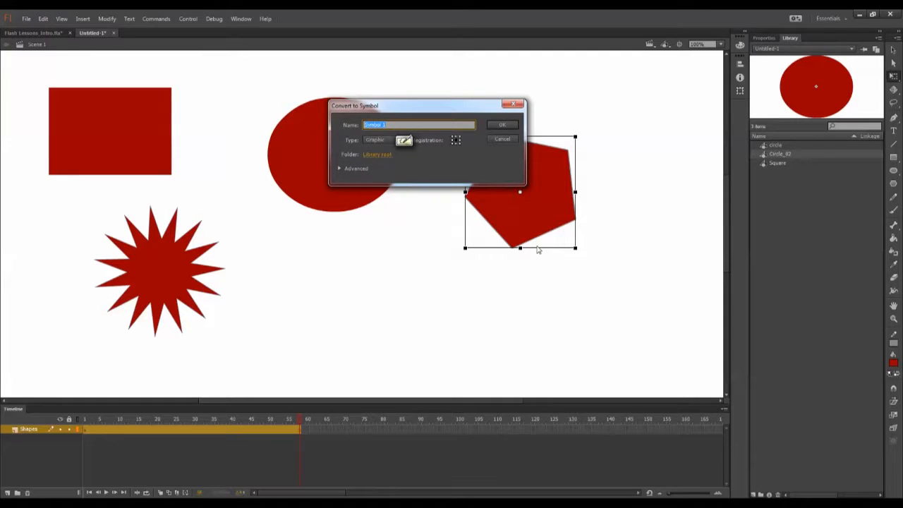
{"action": "type", "text": "Polygon"}
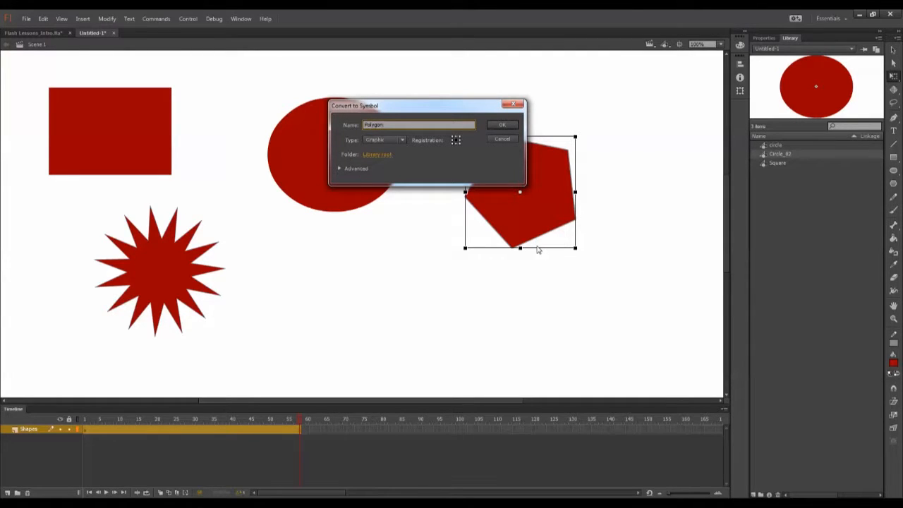
{"action": "left_click", "coordinate": [512, 128]}
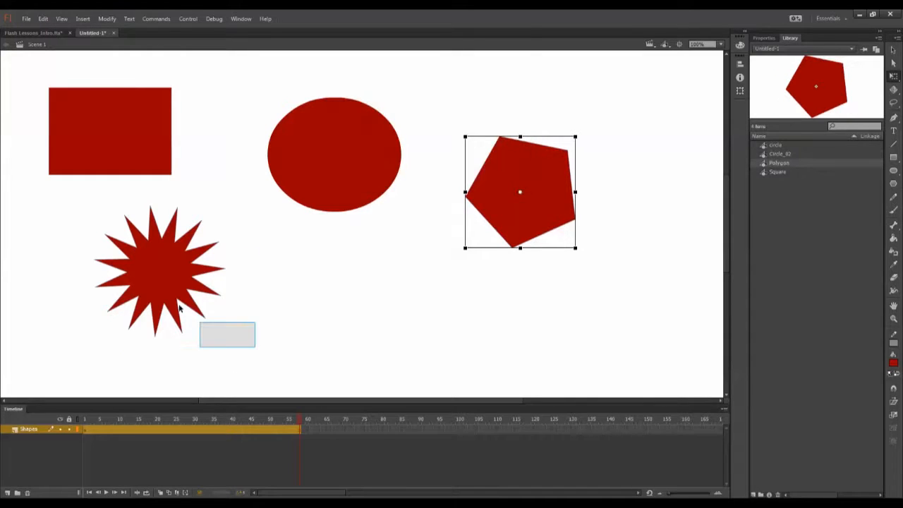
Select the whole star and convert it to a Graphic symbol named Star.
{"action": "left_click_drag", "start_coordinate": [180, 308], "coordinate": [60, 182]}
{"action": "key", "text": "F8"}
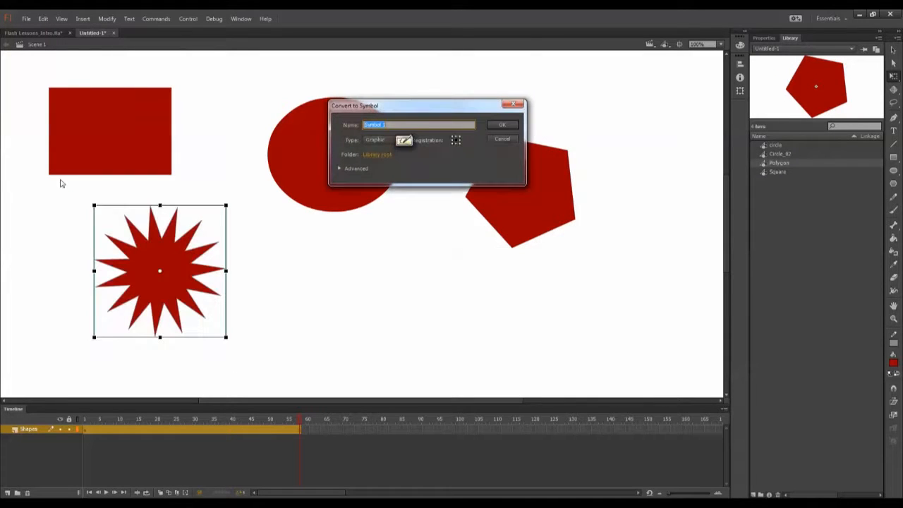
{"action": "type", "text": "Star"}
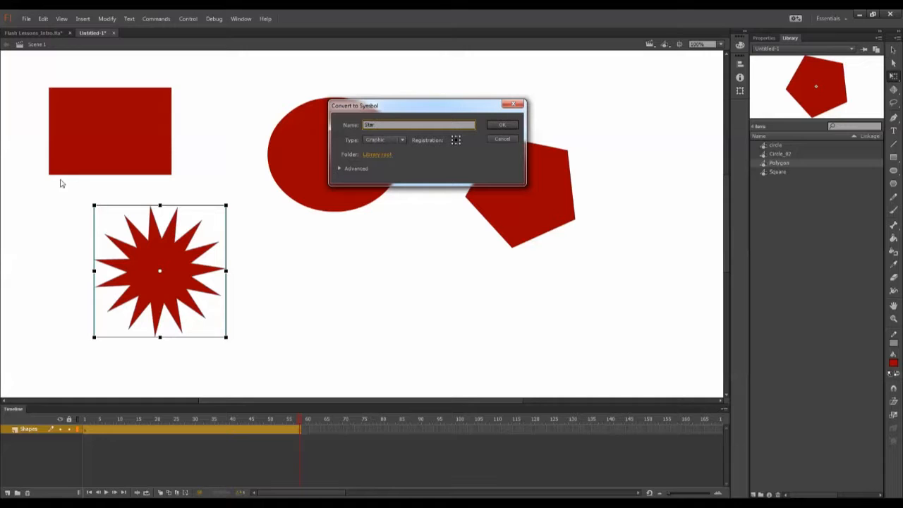
{"action": "left_click", "coordinate": [502, 125]}
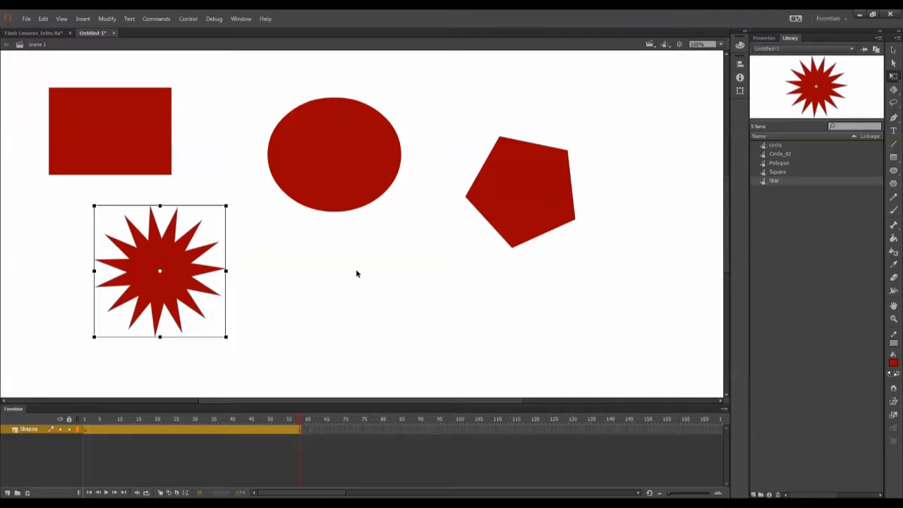
Inspect the Star instance's properties and compare them with the document properties.
{"action": "left_click", "coordinate": [250, 271]}
{"action": "left_click", "coordinate": [179, 278]}
{"action": "left_click", "coordinate": [764, 37]}
{"action": "left_click", "coordinate": [326, 295]}
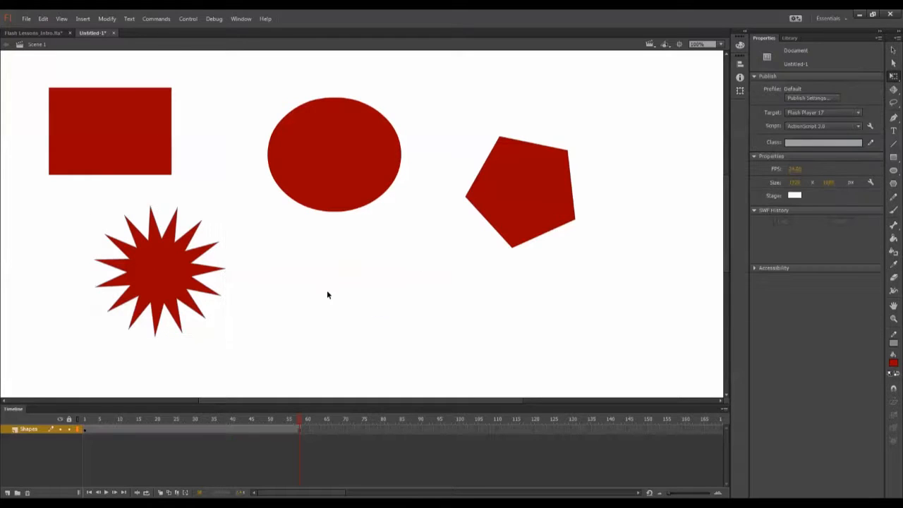
{"action": "left_click", "coordinate": [169, 272]}
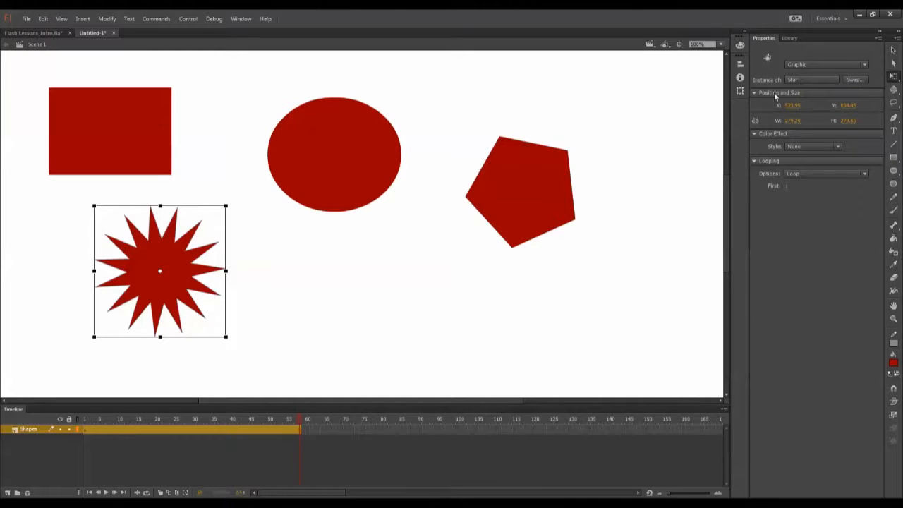
Open the Star symbol and the group inside it, and inspect the raw star shape with its outline.
{"action": "double_click", "coordinate": [171, 273]}
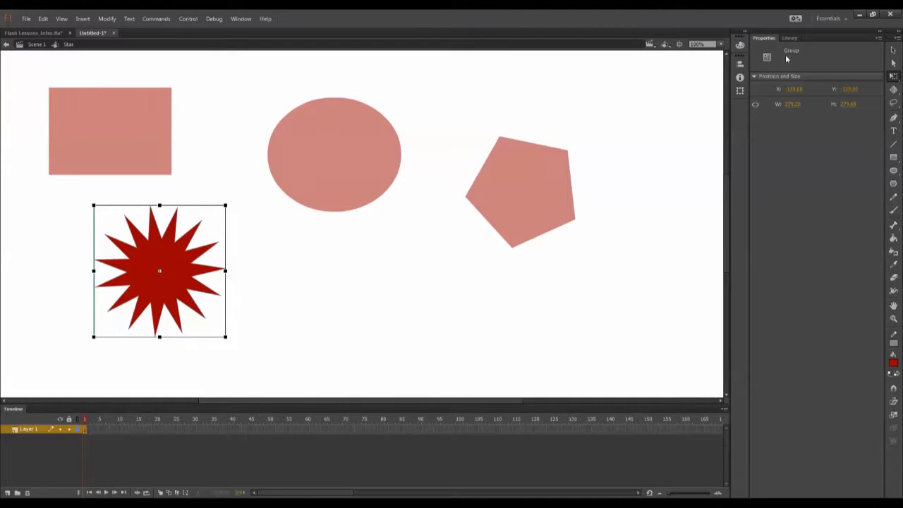
{"action": "left_click", "coordinate": [212, 240]}
{"action": "left_click_drag", "start_coordinate": [248, 188], "coordinate": [41, 383]}
{"action": "double_click", "coordinate": [178, 258]}
{"action": "left_click", "coordinate": [245, 239]}
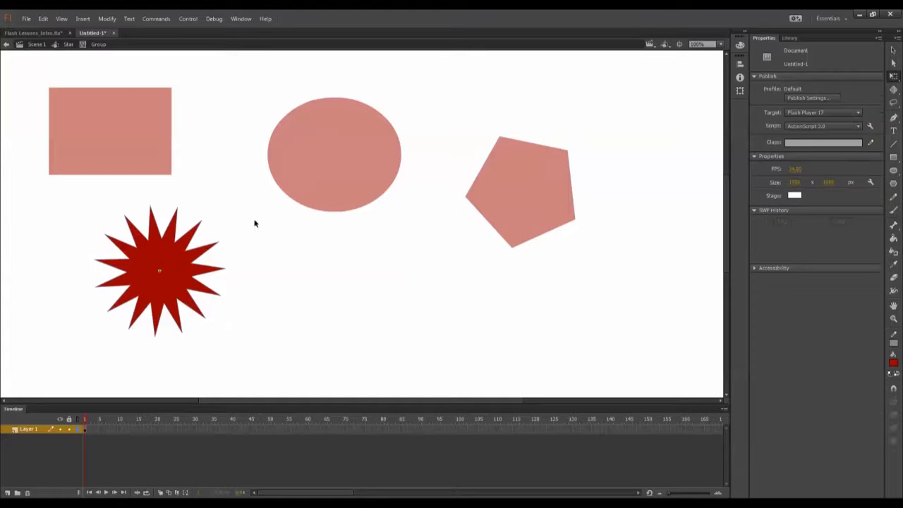
{"action": "left_click_drag", "start_coordinate": [254, 182], "coordinate": [2, 406]}
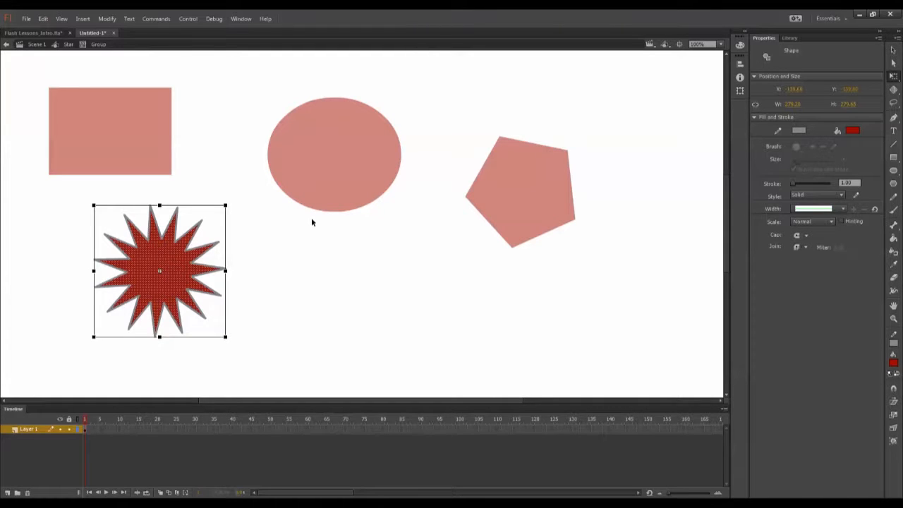
Reselect the raw star shape, and back out through the group and the Star symbol to Scene 1.
{"action": "left_click", "coordinate": [258, 205]}
{"action": "left_click_drag", "start_coordinate": [292, 165], "coordinate": [56, 364]}
{"action": "double_click", "coordinate": [293, 271]}
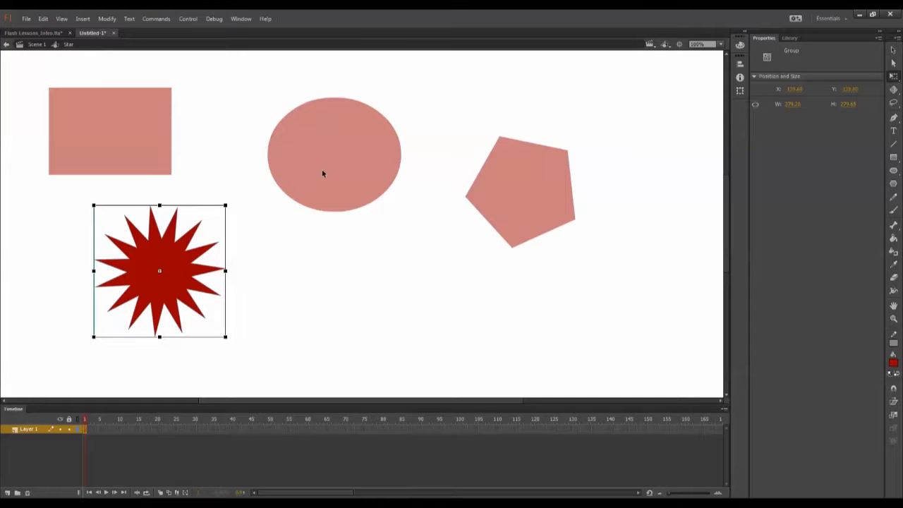
{"action": "double_click", "coordinate": [247, 286]}
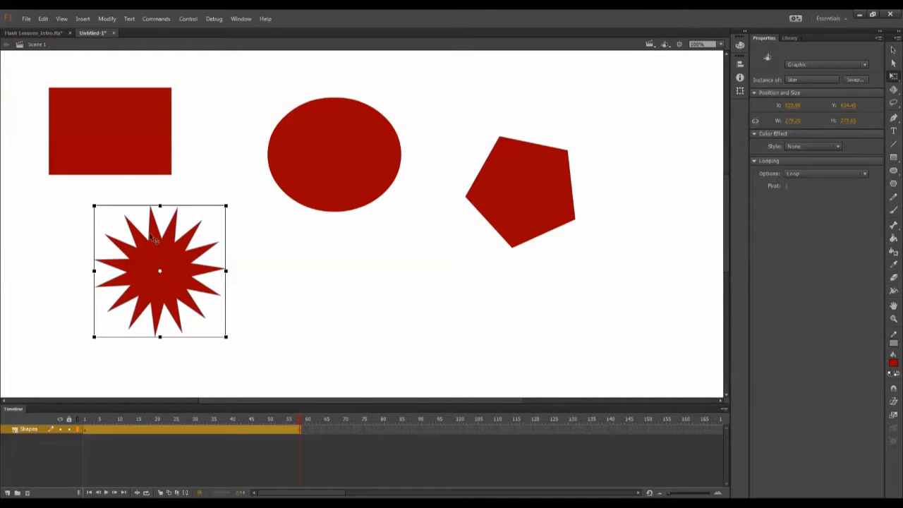
{"action": "left_click", "coordinate": [223, 261]}
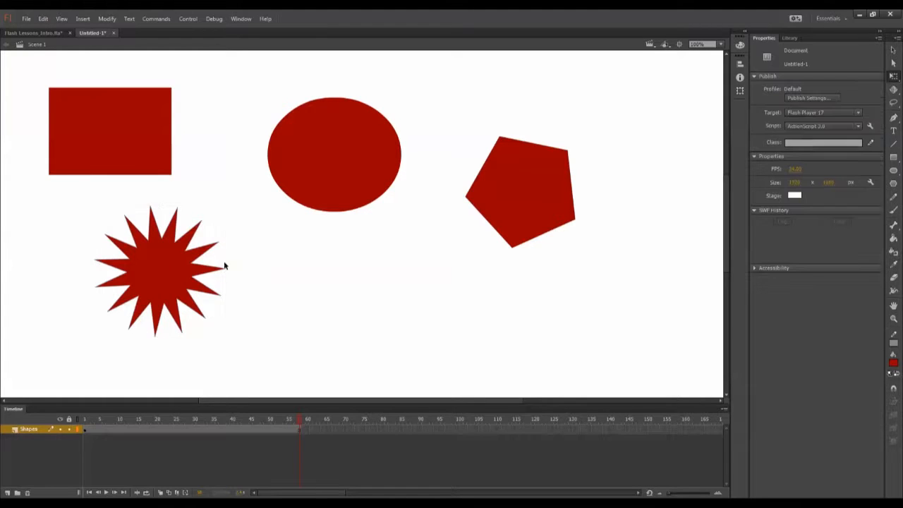
Review the Star instance's symbol type, look inside the symbol once more, and return to Scene 1.
{"action": "left_click", "coordinate": [183, 272]}
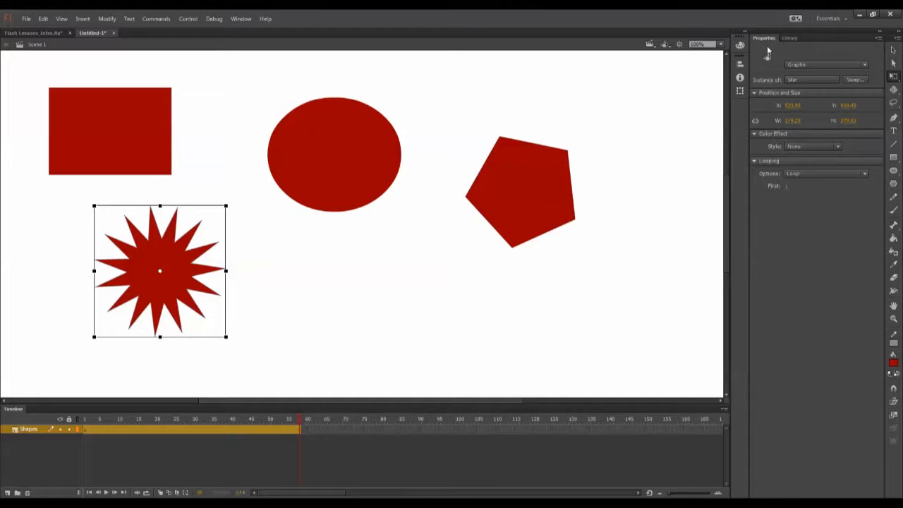
{"action": "left_click", "coordinate": [802, 63]}
{"action": "left_click", "coordinate": [806, 62]}
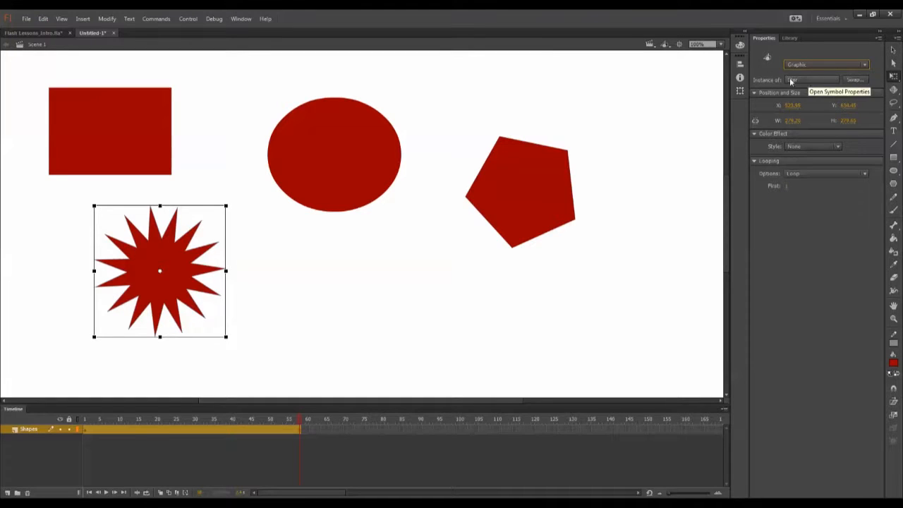
{"action": "left_click", "coordinate": [223, 275]}
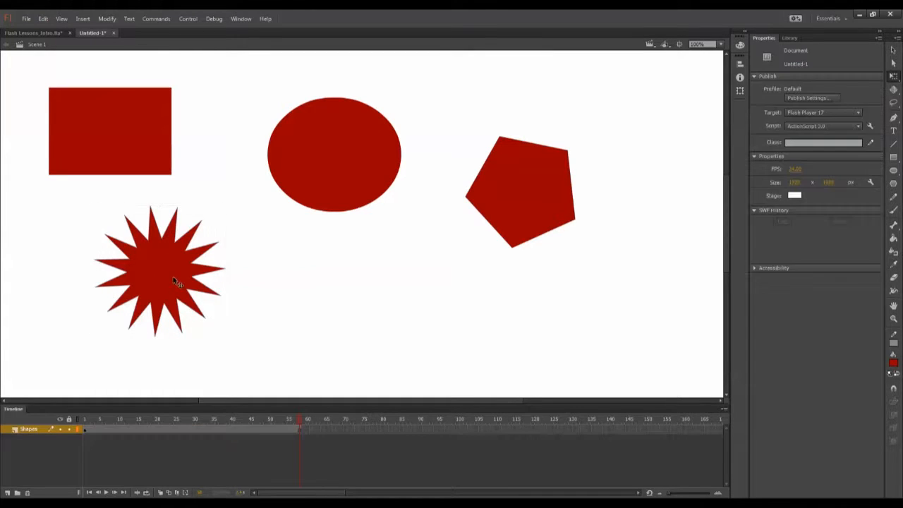
{"action": "left_click", "coordinate": [164, 224]}
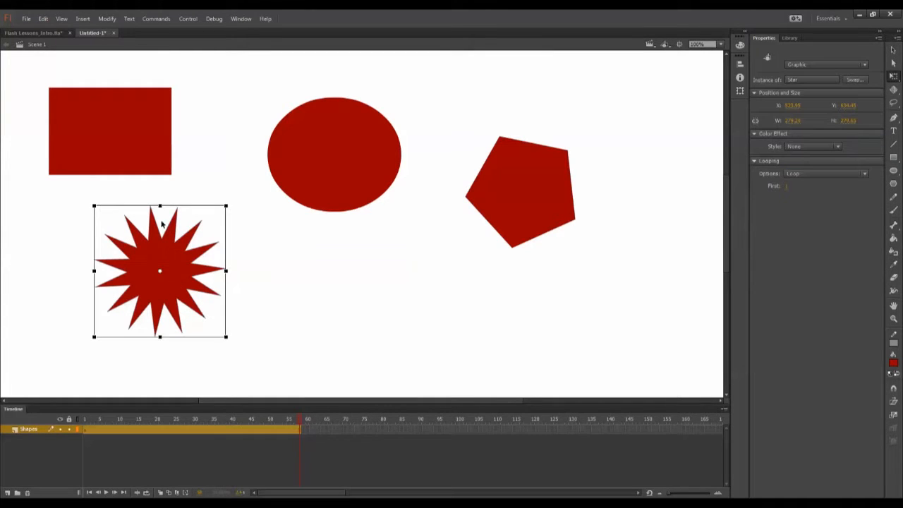
{"action": "double_click", "coordinate": [171, 275]}
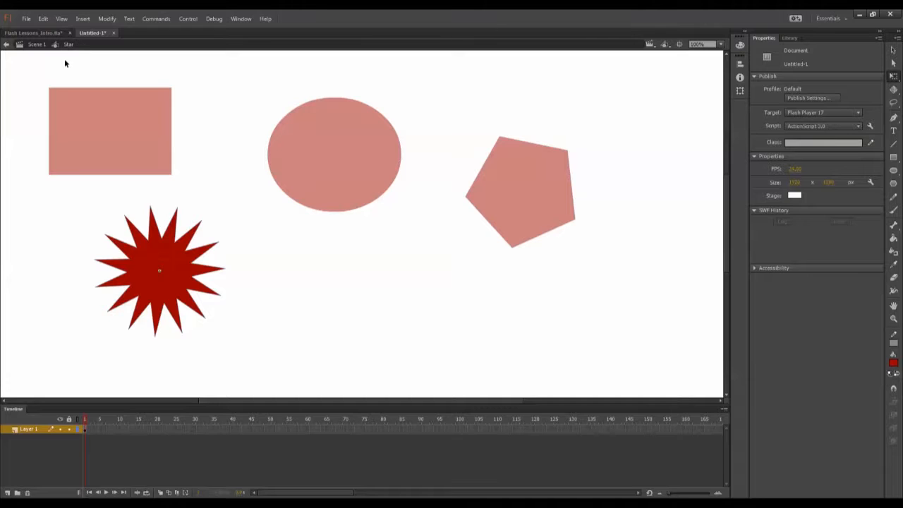
{"action": "double_click", "coordinate": [305, 320]}
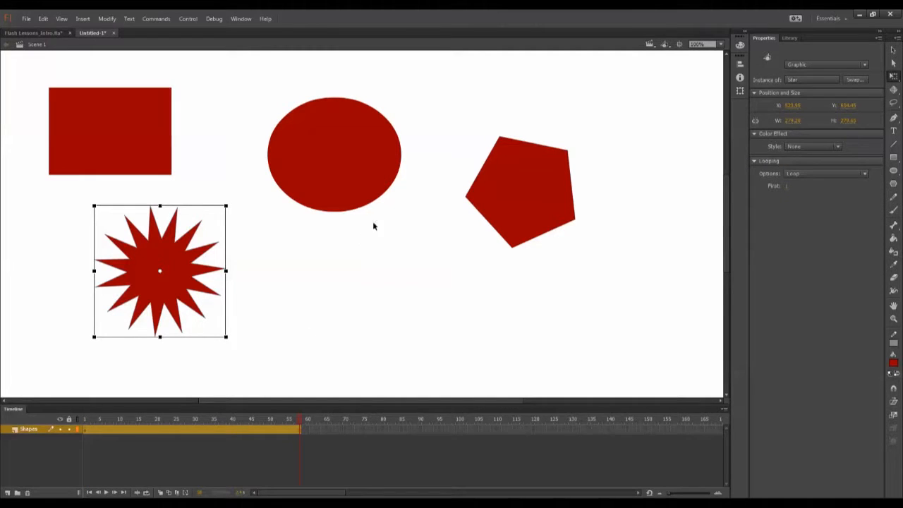
{"action": "left_click", "coordinate": [571, 101]}
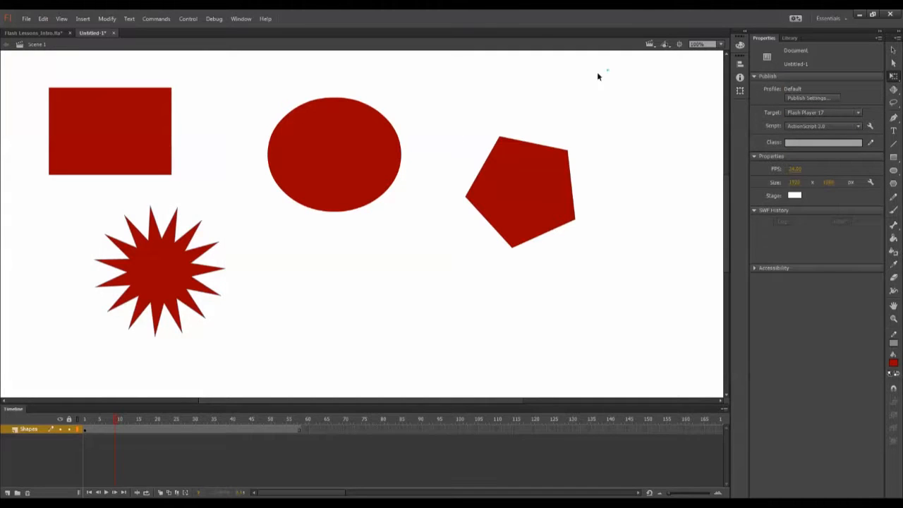
Select all four shapes on the stage and distribute them to separate layers.
{"action": "left_click_drag", "start_coordinate": [606, 70], "coordinate": [41, 362]}
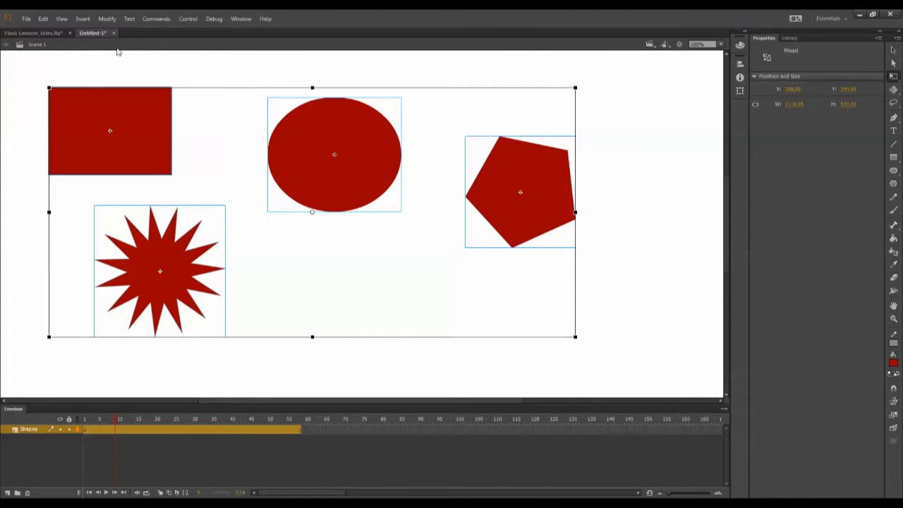
{"action": "left_click", "coordinate": [107, 18]}
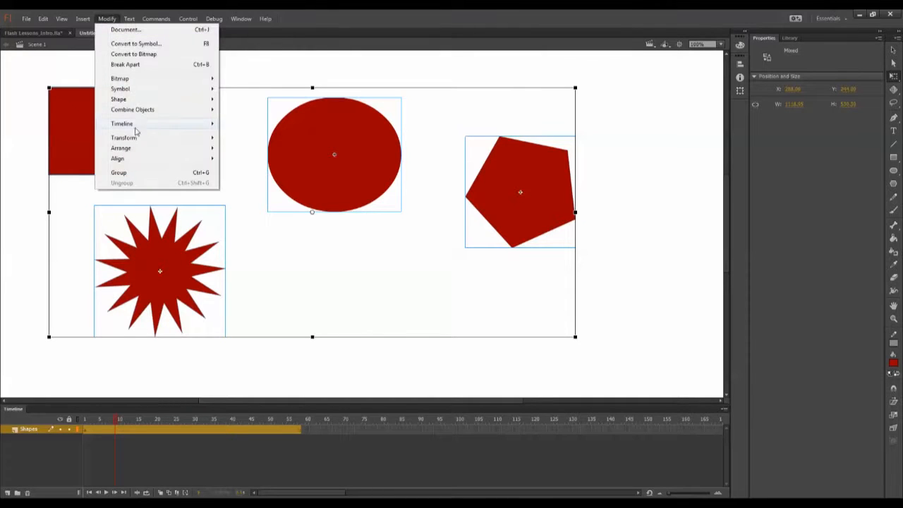
{"action": "mouse_move", "coordinate": [168, 125]}
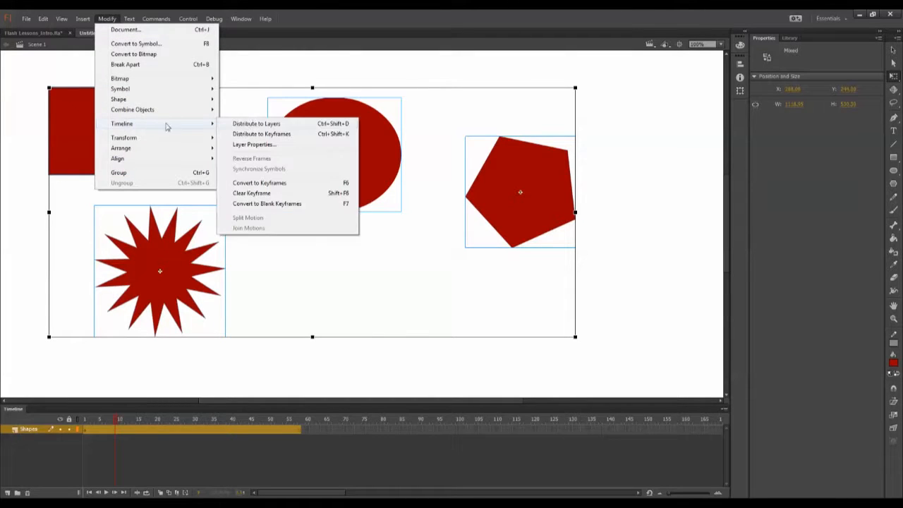
{"action": "left_click", "coordinate": [263, 125]}
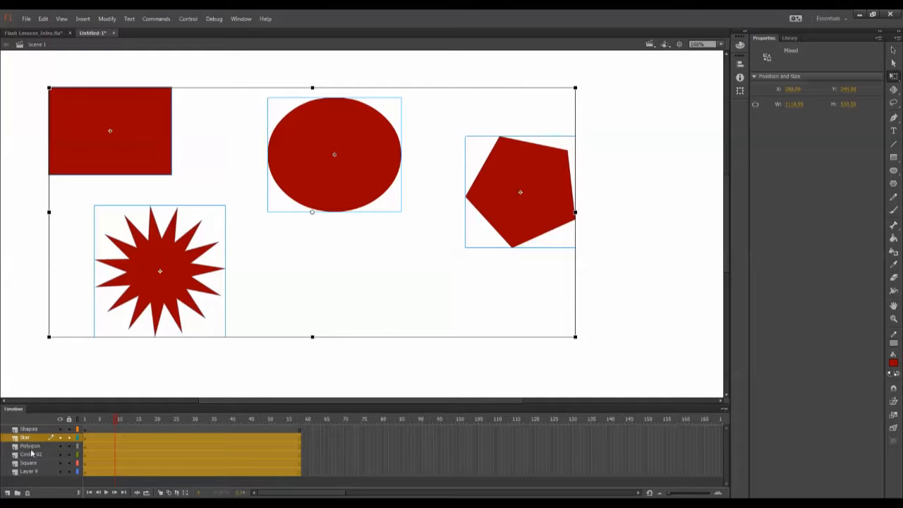
{"action": "left_click", "coordinate": [164, 364]}
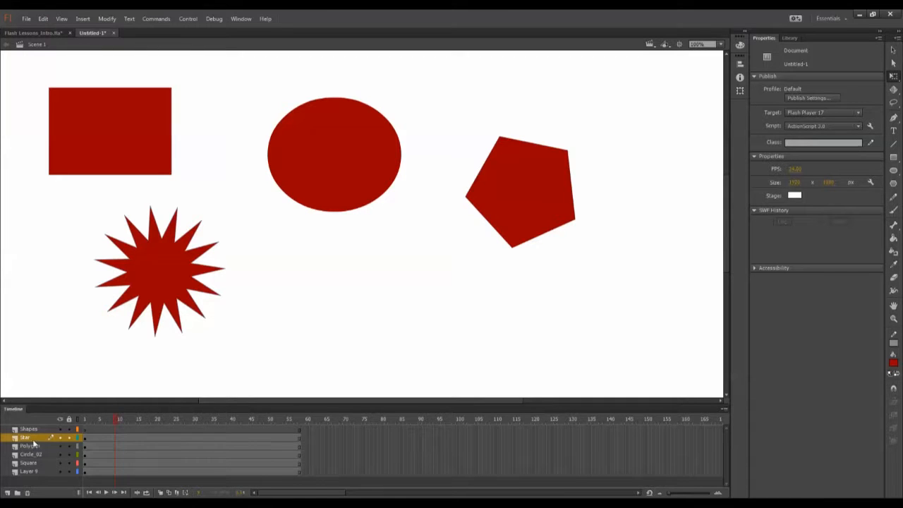
Examine the frame span of the Star layer and which object on the stage belongs to it.
{"action": "left_click", "coordinate": [118, 435]}
{"action": "left_click_drag", "start_coordinate": [318, 439], "coordinate": [81, 446]}
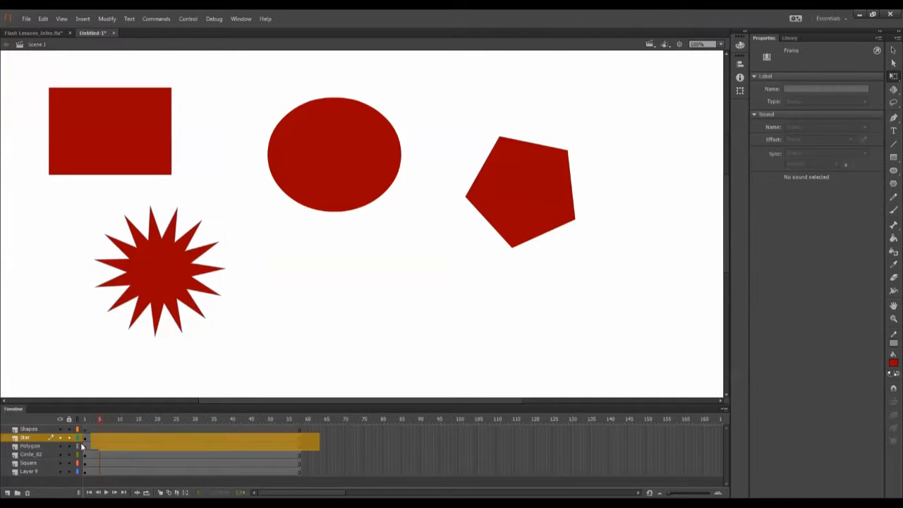
{"action": "left_click", "coordinate": [25, 438]}
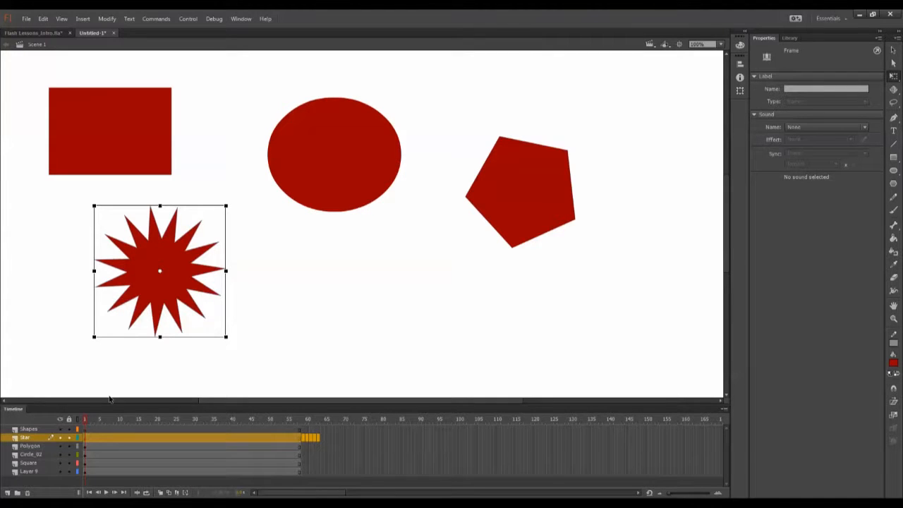
{"action": "left_click", "coordinate": [210, 374]}
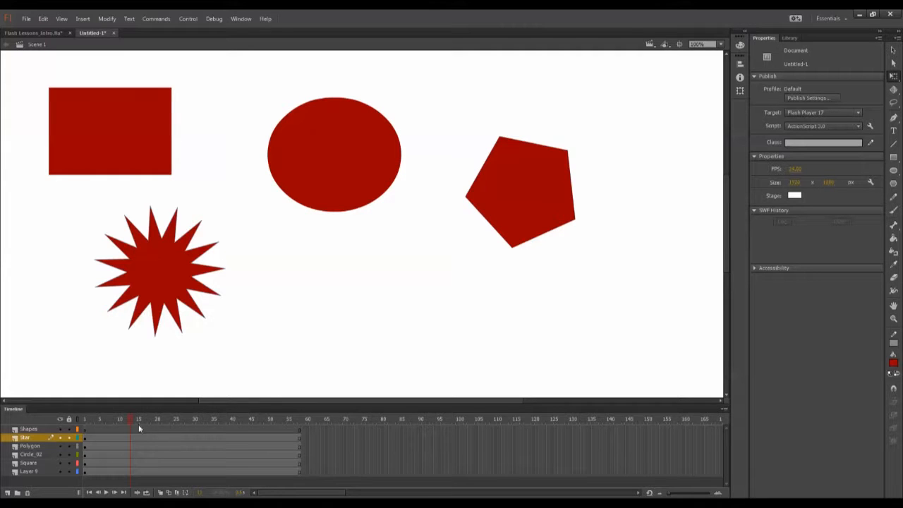
Extend the frames of all layers to frame 89.
{"action": "left_click_drag", "start_coordinate": [108, 423], "coordinate": [244, 427]}
{"action": "left_click", "coordinate": [321, 430]}
{"action": "left_click_drag", "start_coordinate": [414, 429], "coordinate": [424, 486]}
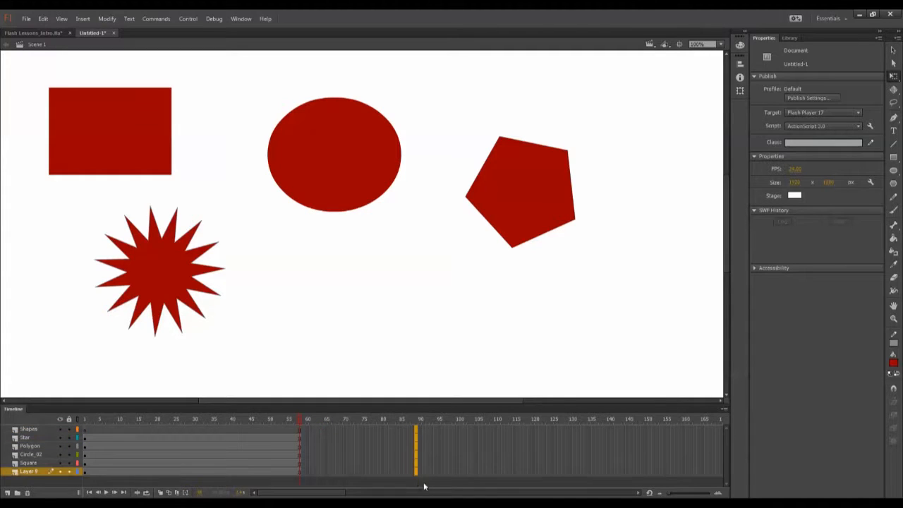
{"action": "key", "text": "F5"}
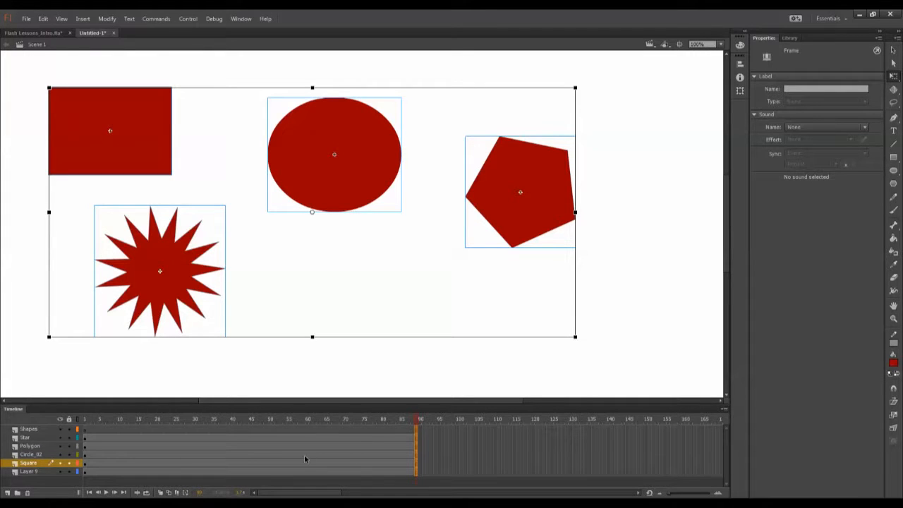
{"action": "left_click", "coordinate": [265, 385]}
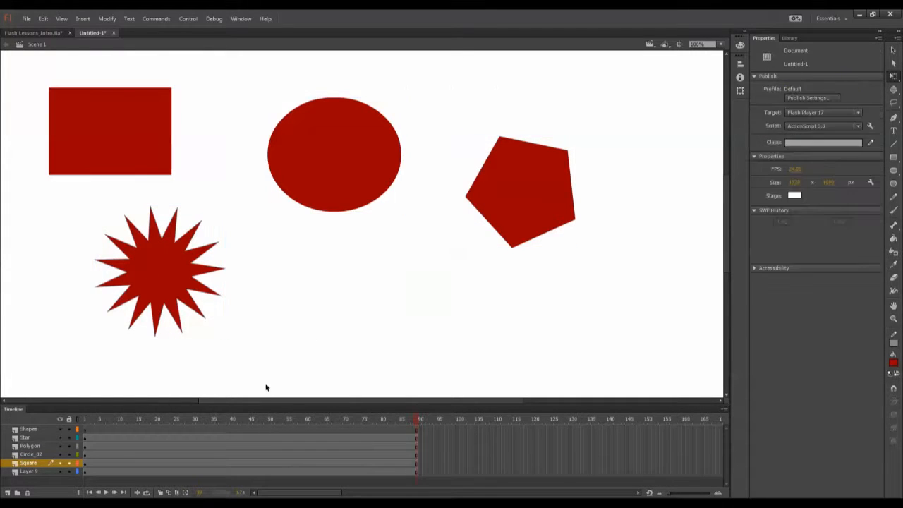
Open the Star symbol for editing and add a keyframe at frame 2 of Layer 1.
{"action": "left_click", "coordinate": [169, 282]}
{"action": "left_click", "coordinate": [304, 274]}
{"action": "double_click", "coordinate": [177, 281]}
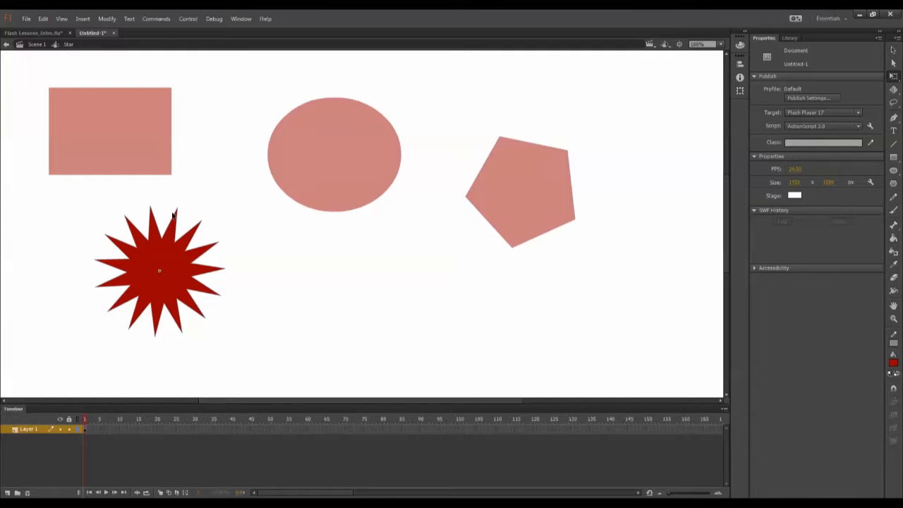
{"action": "left_click", "coordinate": [85, 430]}
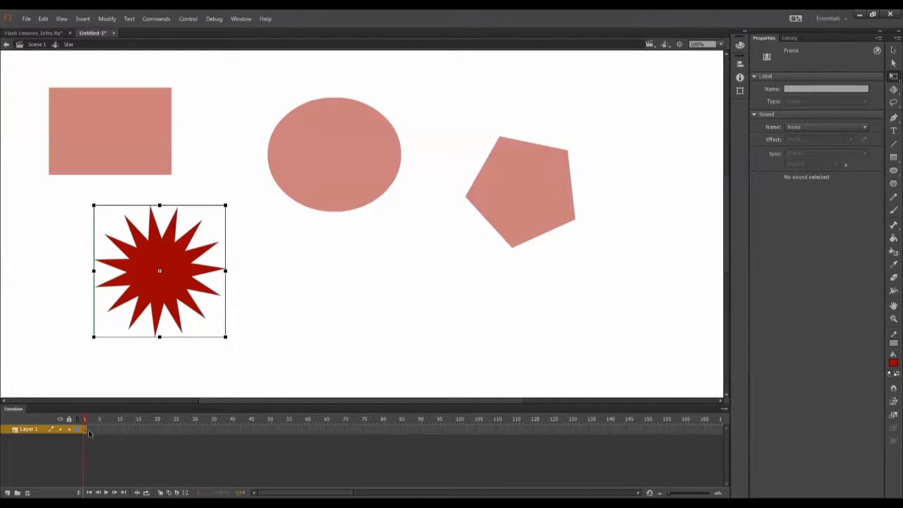
{"action": "left_click", "coordinate": [90, 436]}
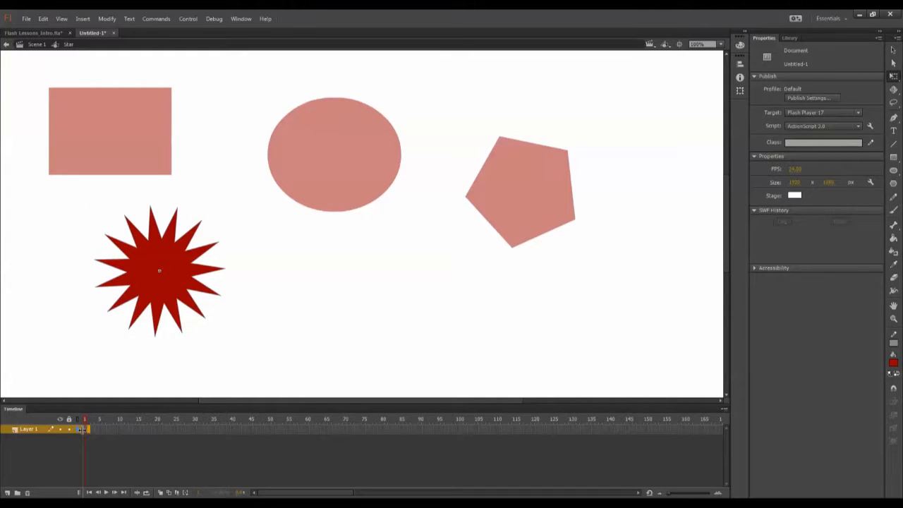
{"action": "left_click", "coordinate": [81, 430]}
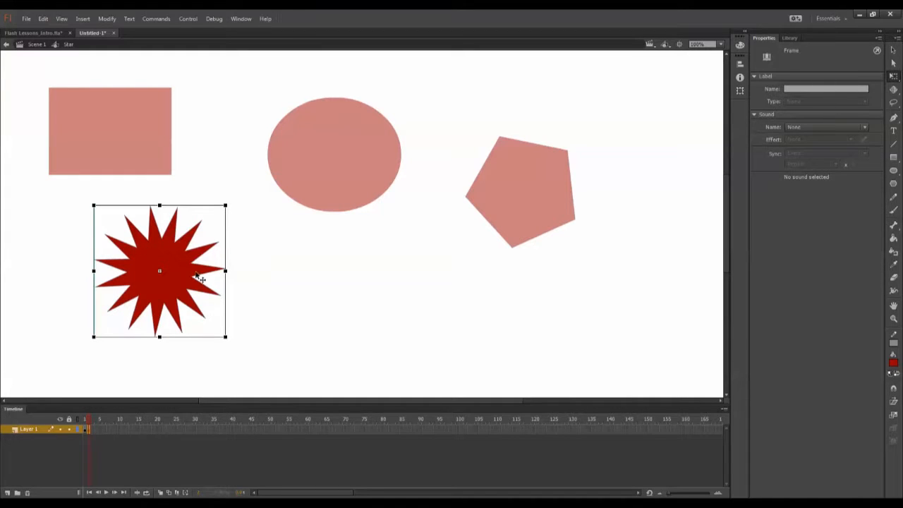
Enlarge the star around its center in frame 2 of the Star symbol, and compare it with frame 1.
{"action": "left_click_drag", "start_coordinate": [232, 205], "coordinate": [313, 205]}
{"action": "left_click", "coordinate": [343, 275]}
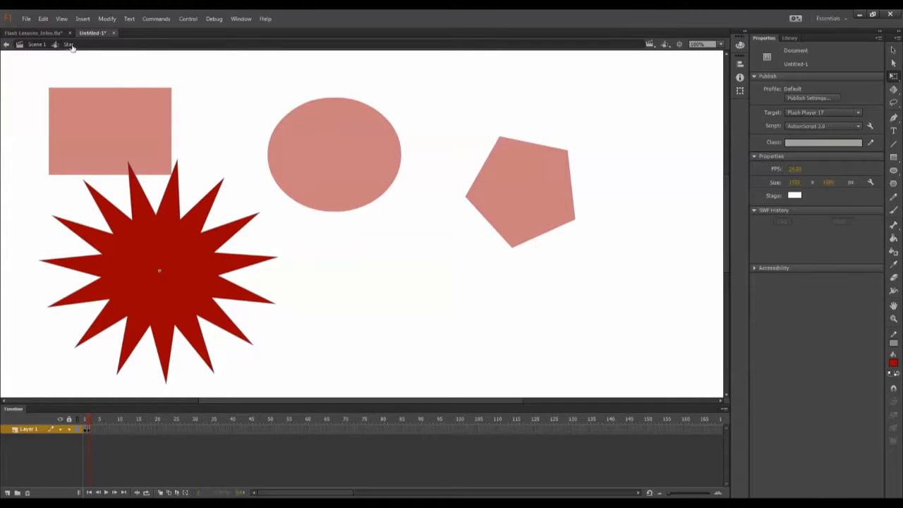
{"action": "left_click", "coordinate": [83, 430]}
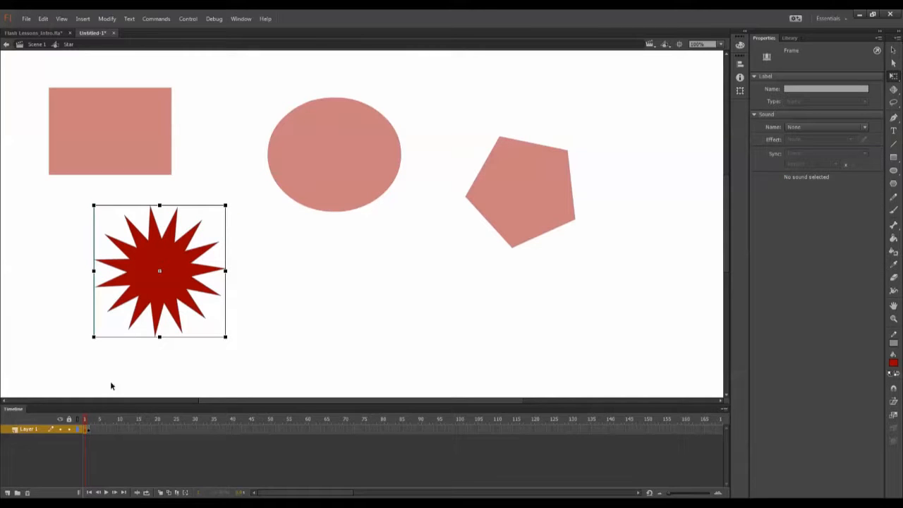
Recheck frame 2 of the Star symbol, return to Scene 1 and scrub the main timeline back to frame 1.
{"action": "left_click", "coordinate": [88, 429]}
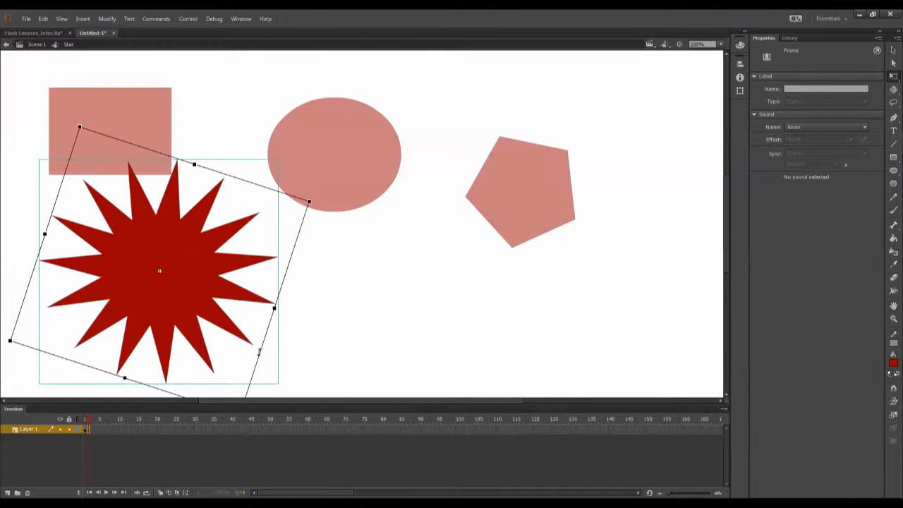
{"action": "left_click", "coordinate": [303, 362]}
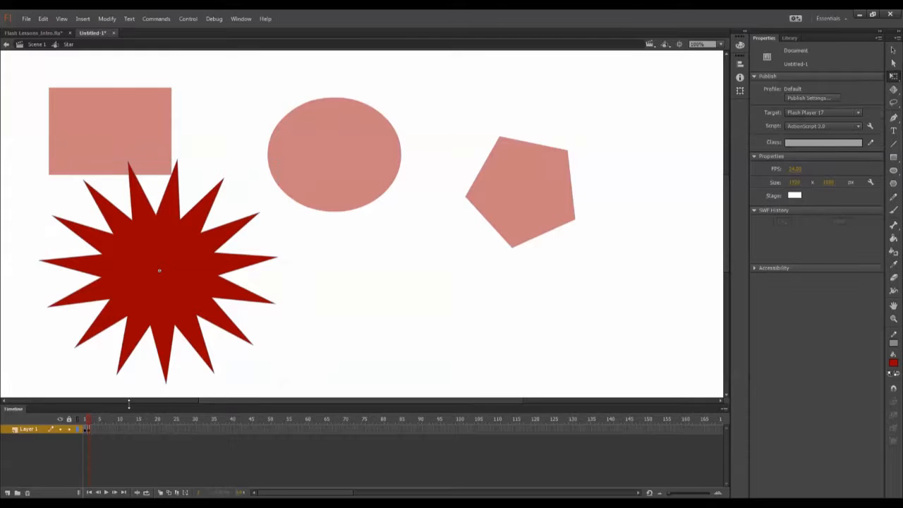
{"action": "double_click", "coordinate": [75, 370]}
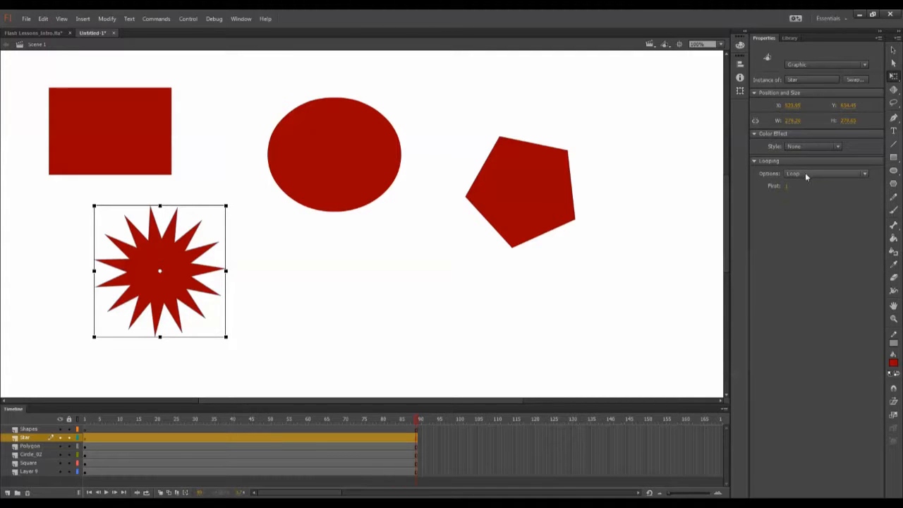
{"action": "left_click_drag", "start_coordinate": [199, 419], "coordinate": [36, 454]}
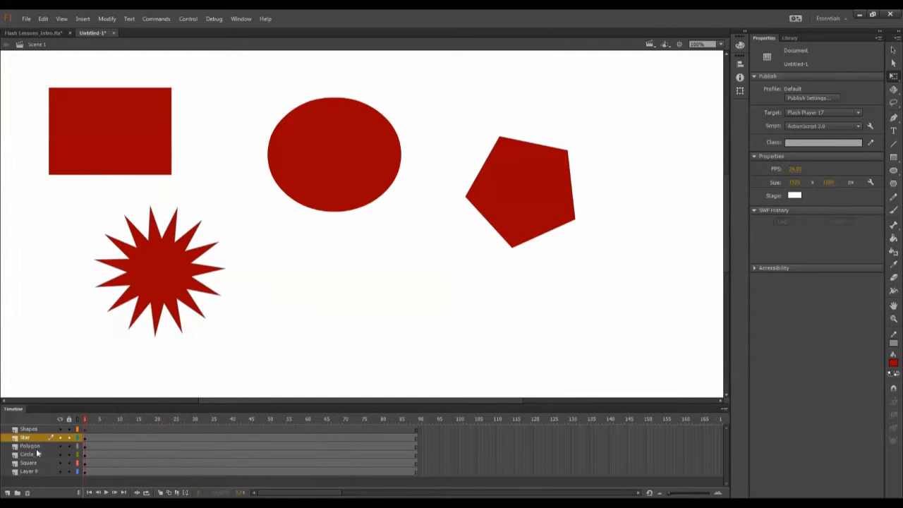
Set the star instance's looping to Play Once and scrub the timeline from frame 1 to frame 89 to preview it.
{"action": "left_click", "coordinate": [208, 271]}
{"action": "left_click", "coordinate": [806, 174]}
{"action": "left_click", "coordinate": [807, 193]}
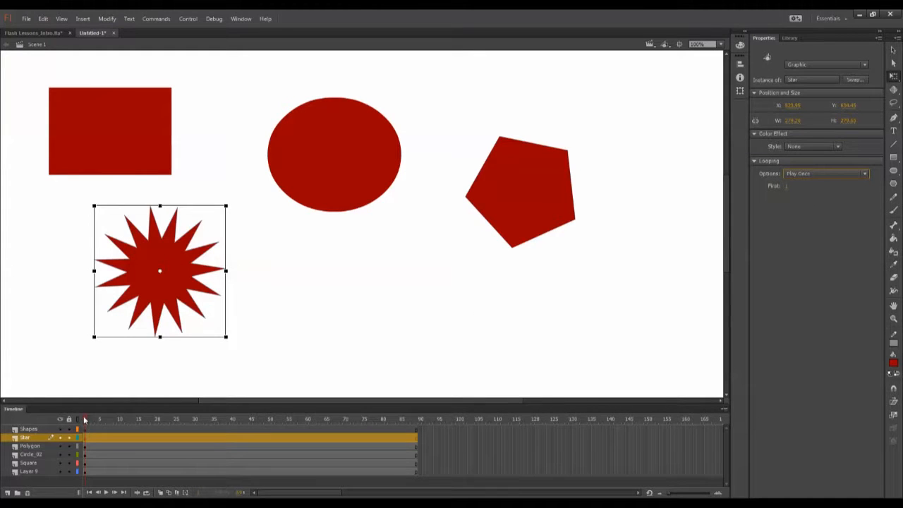
{"action": "left_click_drag", "start_coordinate": [84, 421], "coordinate": [68, 460]}
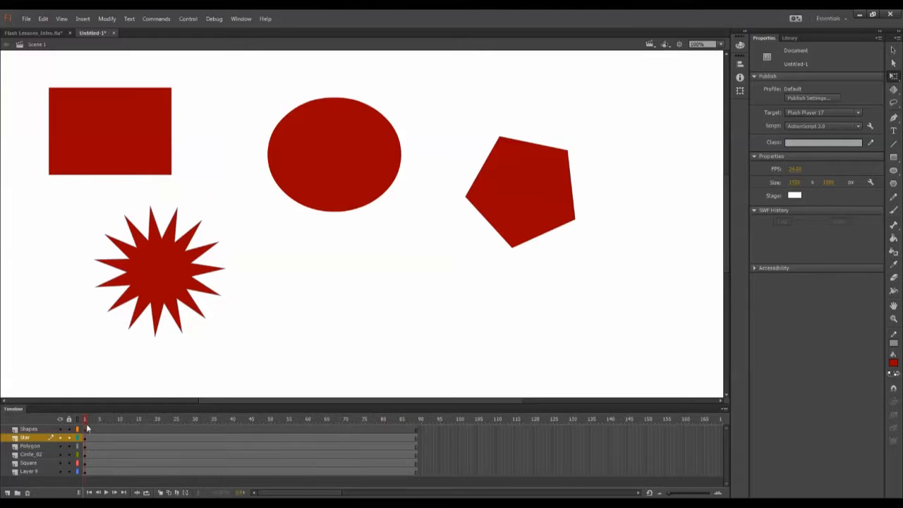
{"action": "left_click_drag", "start_coordinate": [85, 420], "coordinate": [417, 419]}
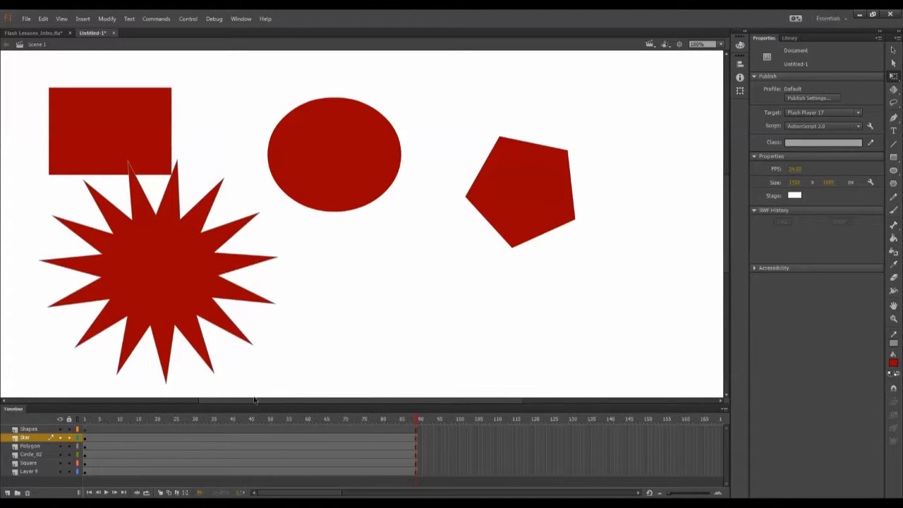
{"action": "left_click", "coordinate": [85, 419]}
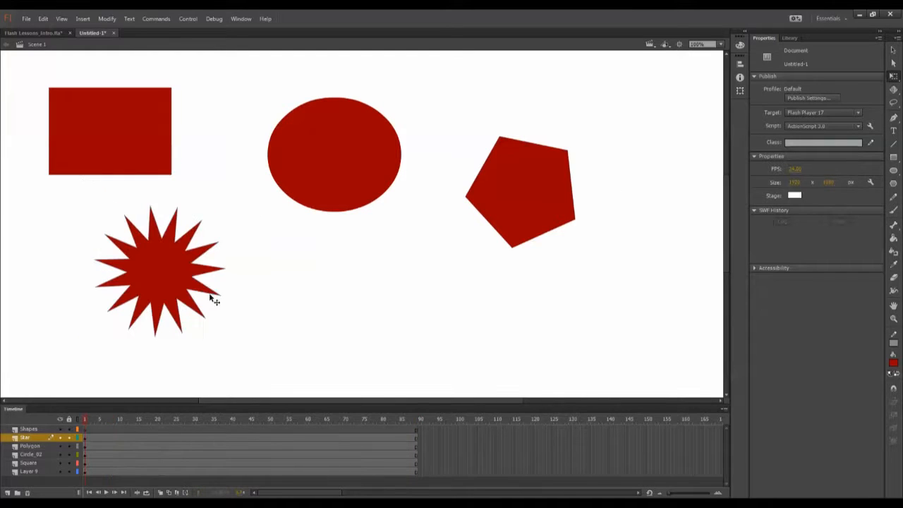
Change the star instance's looping to the option that follows Play Once, and deselect the star.
{"action": "left_click", "coordinate": [181, 268]}
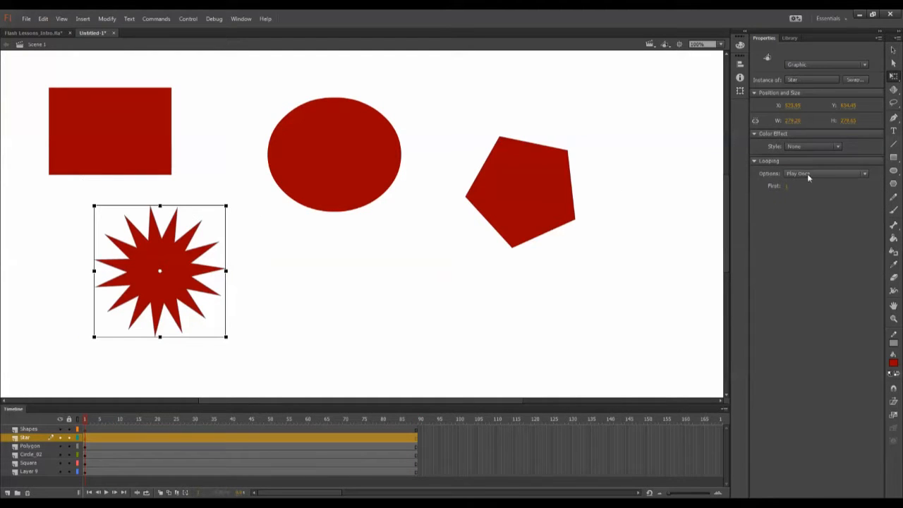
{"action": "left_click", "coordinate": [809, 174]}
{"action": "left_click", "coordinate": [814, 210]}
{"action": "left_click", "coordinate": [210, 356]}
Rearrange the stage by moving the polygon down, the circle below its old spot, and the rectangle between the star and circle.
{"action": "left_click_drag", "start_coordinate": [613, 79], "coordinate": [57, 326]}
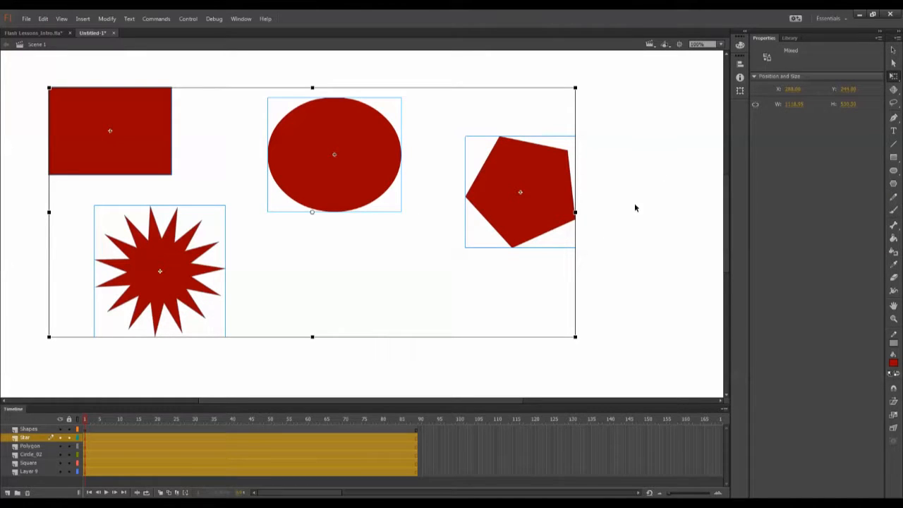
{"action": "left_click", "coordinate": [621, 220]}
{"action": "left_click_drag", "start_coordinate": [617, 90], "coordinate": [15, 359]}
{"action": "left_click", "coordinate": [430, 256]}
{"action": "left_click_drag", "start_coordinate": [526, 178], "coordinate": [427, 305]}
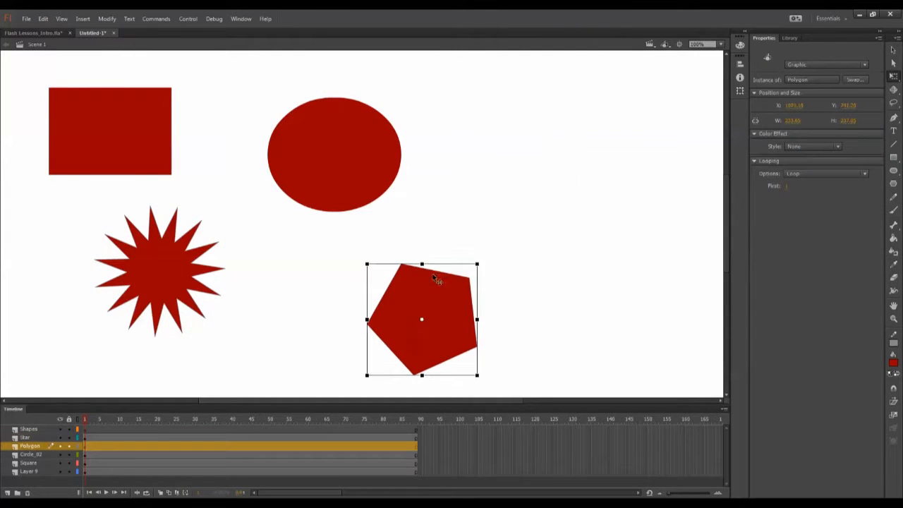
{"action": "left_click_drag", "start_coordinate": [357, 139], "coordinate": [576, 217]}
{"action": "left_click_drag", "start_coordinate": [159, 134], "coordinate": [339, 173]}
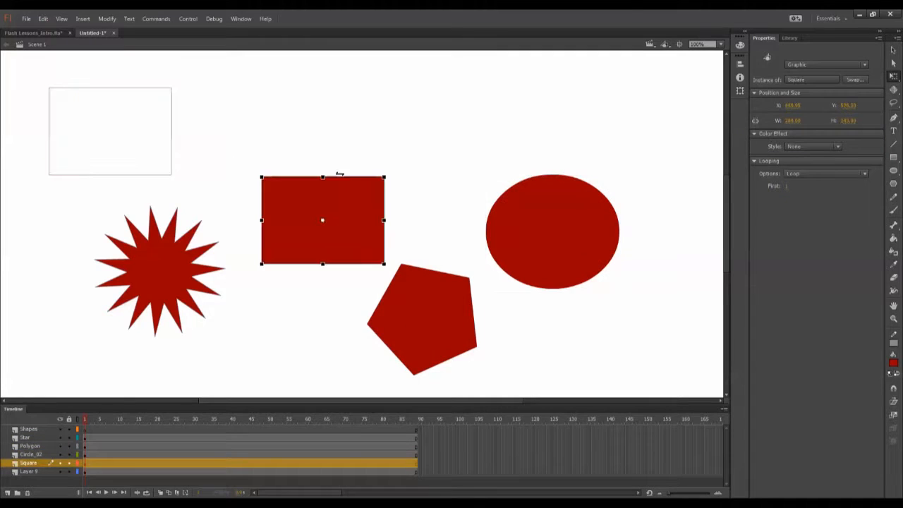
Examine how the leftover rectangle outline on Layer 9 differs from the four Graphic symbol instances.
{"action": "left_click_drag", "start_coordinate": [204, 71], "coordinate": [50, 219]}
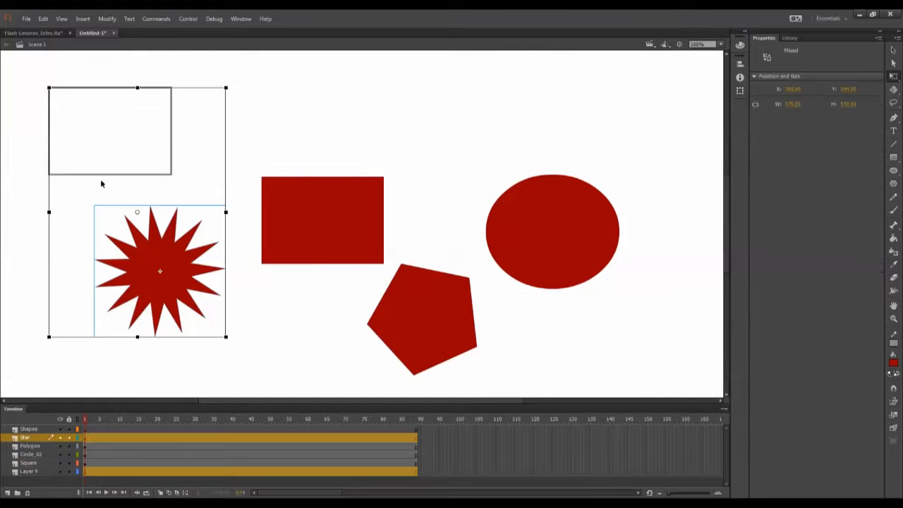
{"action": "left_click_drag", "start_coordinate": [192, 69], "coordinate": [26, 180]}
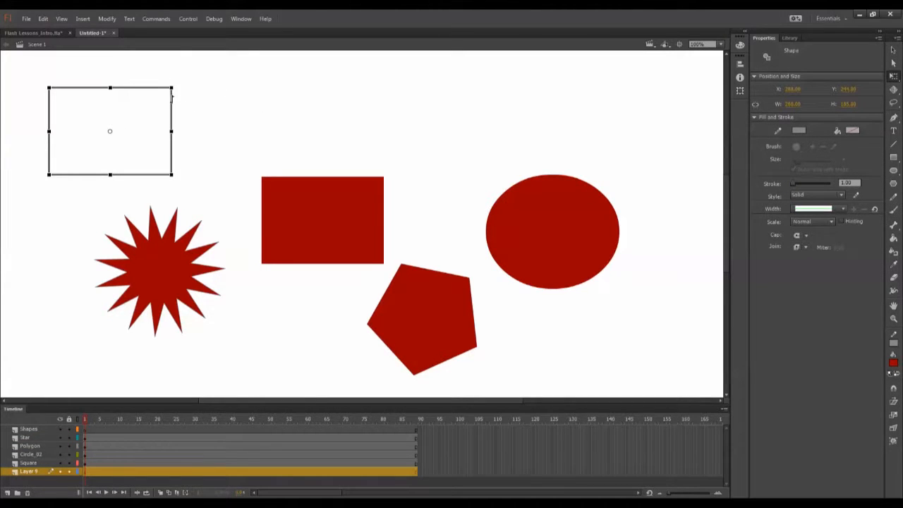
{"action": "left_click", "coordinate": [225, 167]}
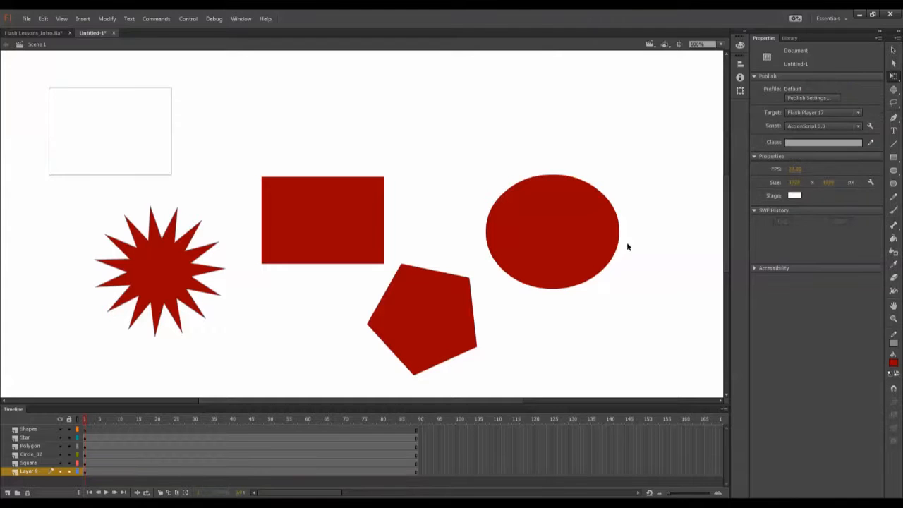
{"action": "left_click_drag", "start_coordinate": [669, 236], "coordinate": [110, 367]}
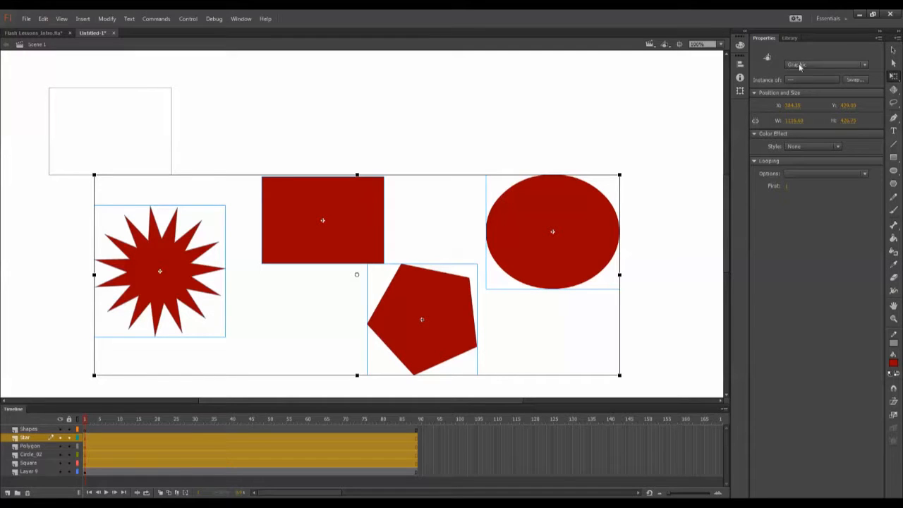
{"action": "left_click_drag", "start_coordinate": [677, 68], "coordinate": [3, 431]}
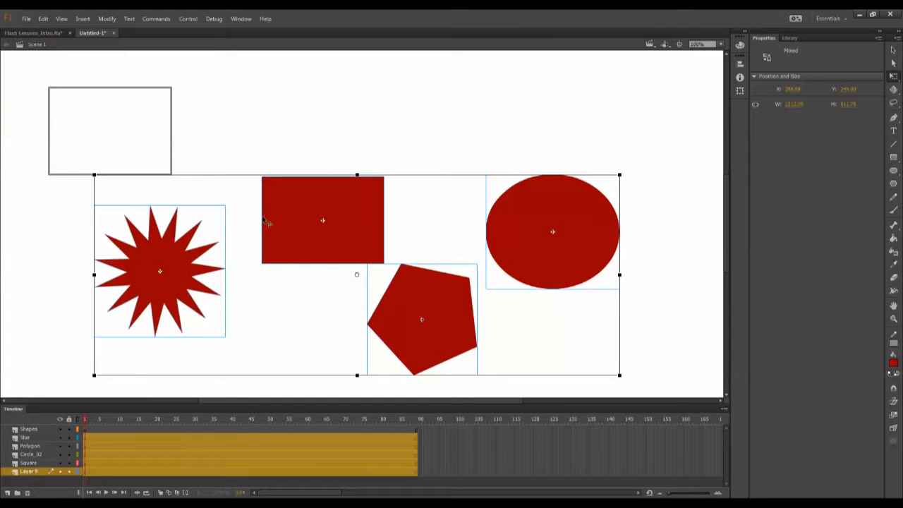
Delete the leftover rectangle outline on Layer 9.
{"action": "left_click", "coordinate": [209, 93]}
{"action": "left_click_drag", "start_coordinate": [210, 76], "coordinate": [2, 190]}
{"action": "key", "text": "Delete"}
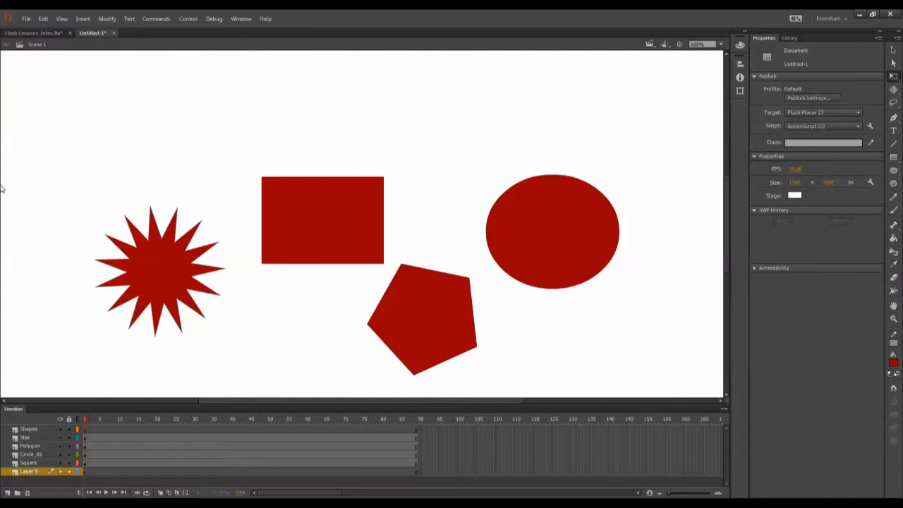
Extend all layers to frame 100 and move the four shapes together toward the stage's upper left.
{"action": "left_click_drag", "start_coordinate": [68, 134], "coordinate": [570, 350]}
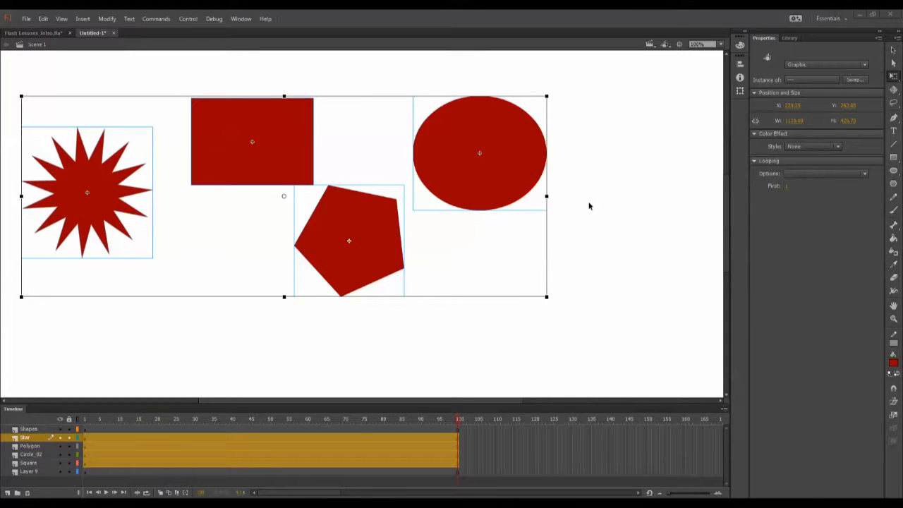
{"action": "left_click", "coordinate": [613, 353]}
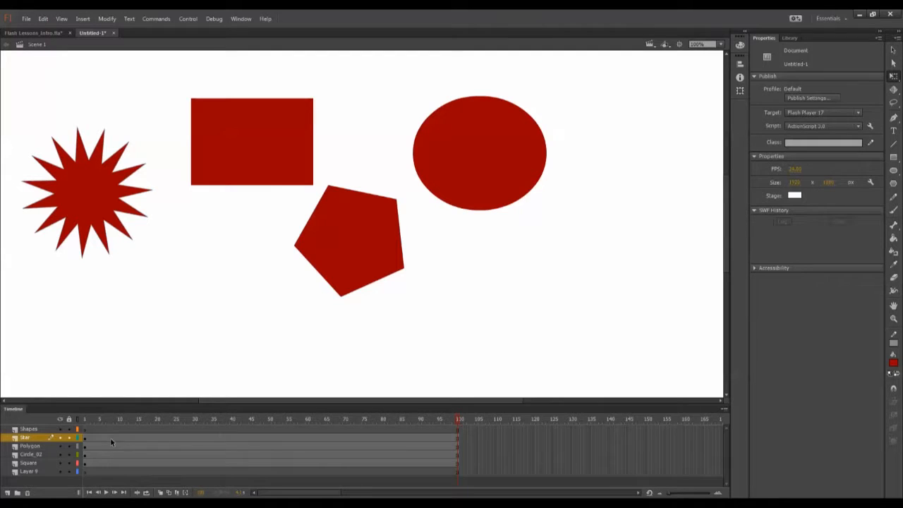
Place the polygon below the star, and add a Polygon-layer keyframe at frame 44 with the polygon moved beneath the circle.
{"action": "left_click_drag", "start_coordinate": [355, 261], "coordinate": [169, 340]}
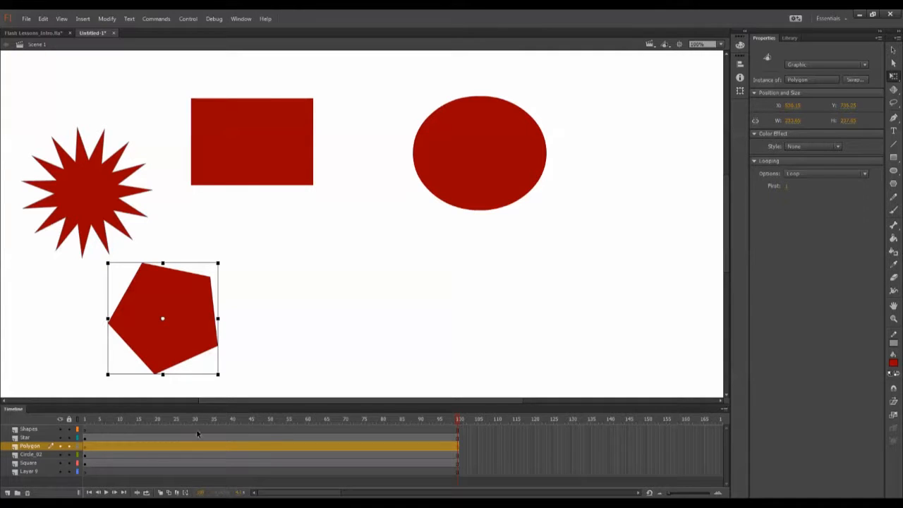
{"action": "left_click", "coordinate": [246, 445]}
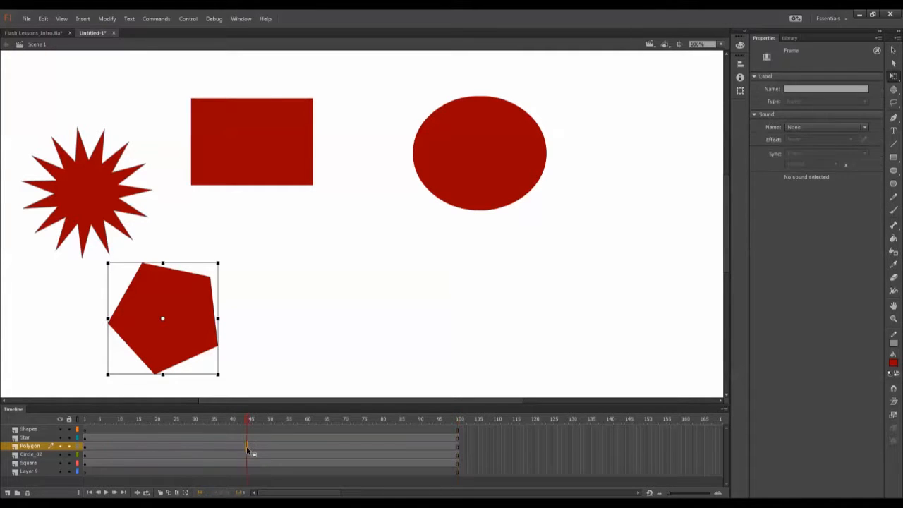
{"action": "left_click_drag", "start_coordinate": [176, 337], "coordinate": [540, 333]}
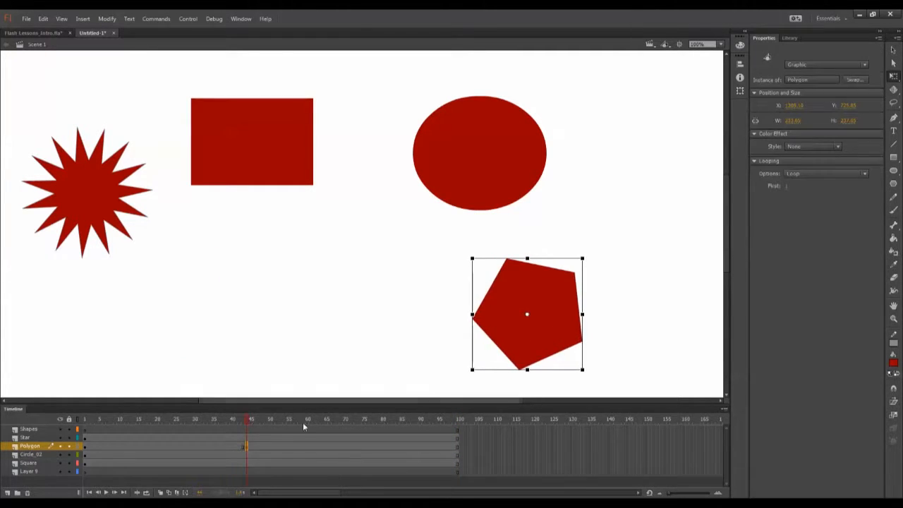
Create a classic tween between the two Polygon-layer keyframes and scrub through the resulting motion.
{"action": "left_click", "coordinate": [220, 446]}
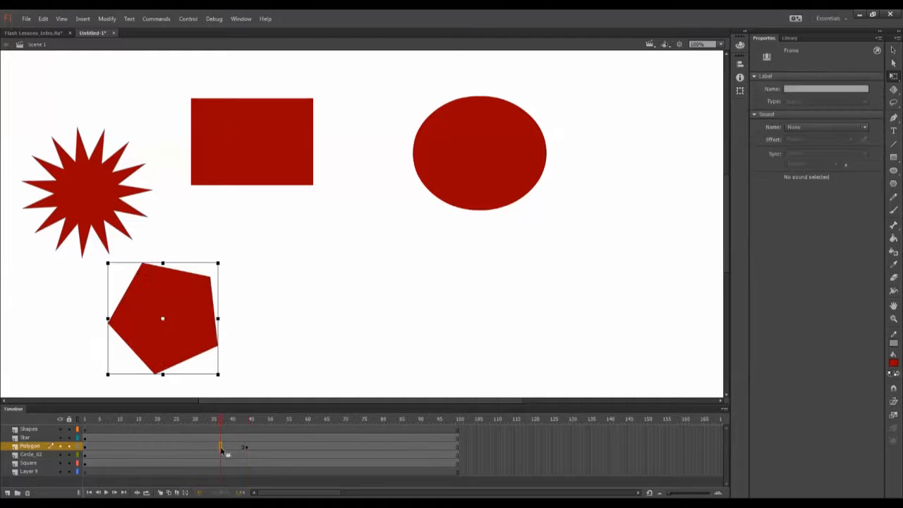
{"action": "left_click", "coordinate": [84, 450]}
{"action": "left_click", "coordinate": [247, 448]}
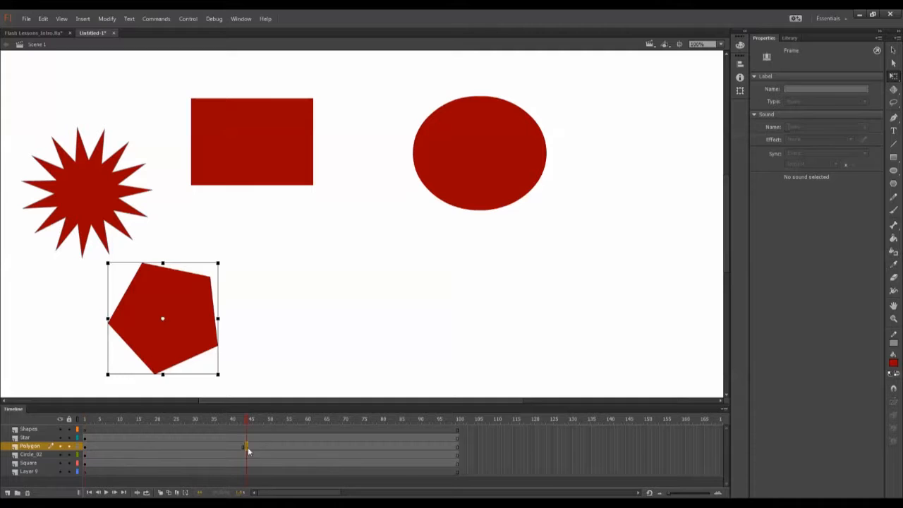
{"action": "left_click", "coordinate": [157, 447]}
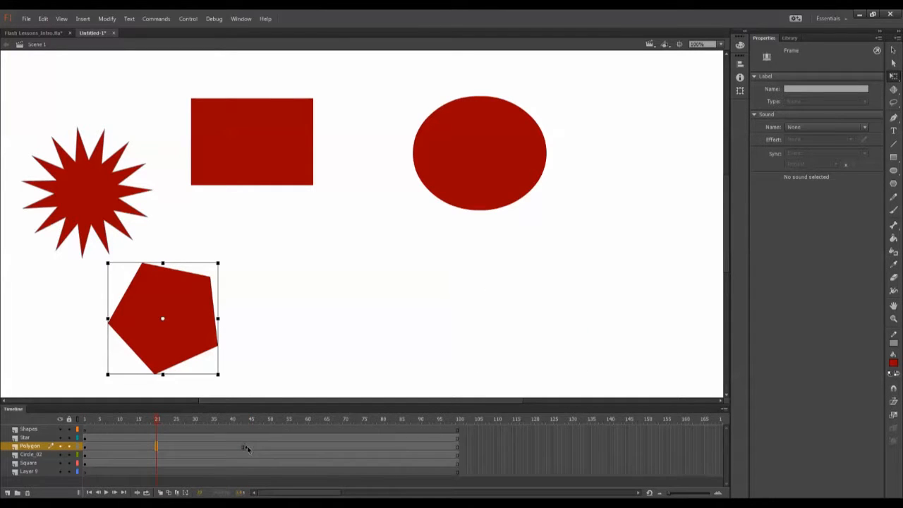
{"action": "right_click", "coordinate": [157, 445]}
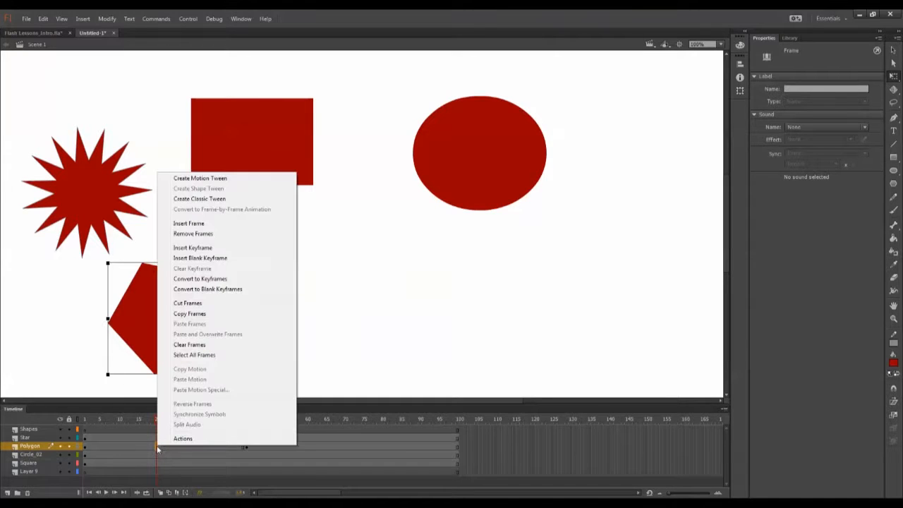
{"action": "left_click", "coordinate": [210, 201]}
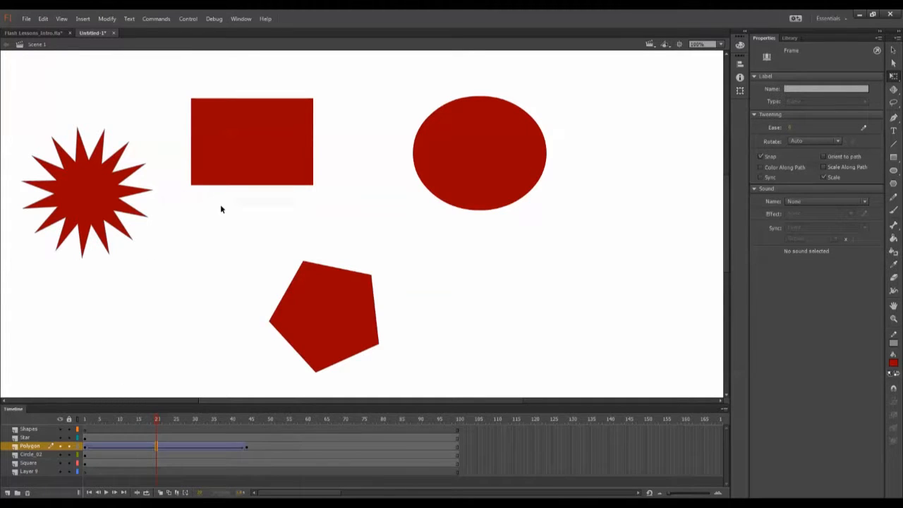
{"action": "left_click_drag", "start_coordinate": [165, 421], "coordinate": [114, 456]}
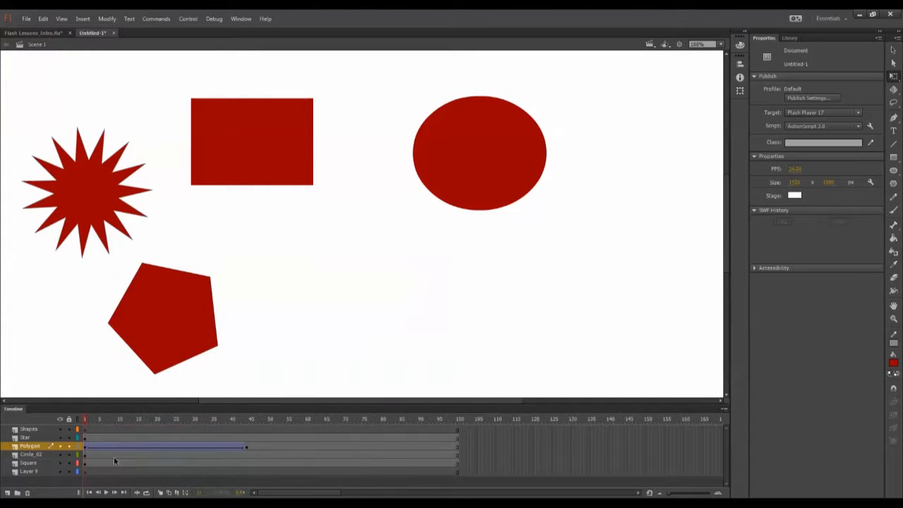
Try Onion Skin Outlines briefly, and turn on Onion Skin with its range extended to about frame 45.
{"action": "left_click", "coordinate": [169, 492]}
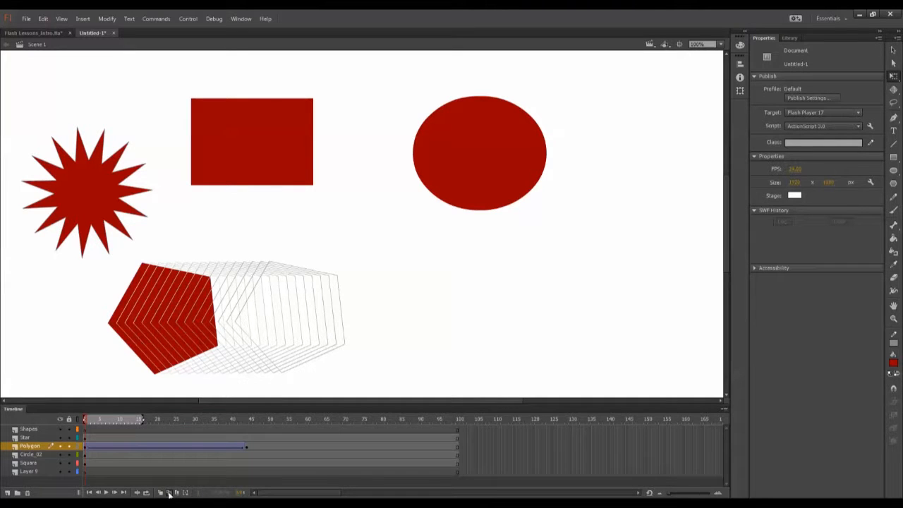
{"action": "left_click", "coordinate": [169, 493]}
{"action": "left_click", "coordinate": [161, 492]}
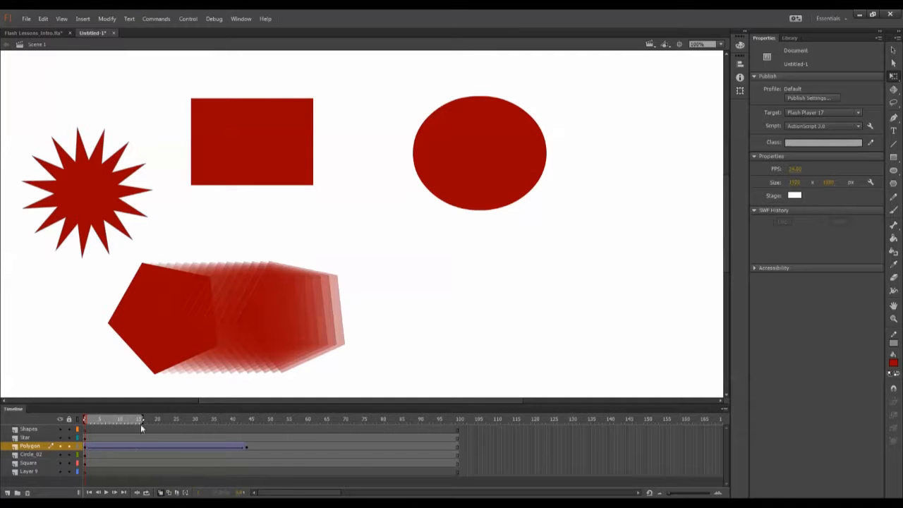
{"action": "left_click_drag", "start_coordinate": [148, 419], "coordinate": [251, 420]}
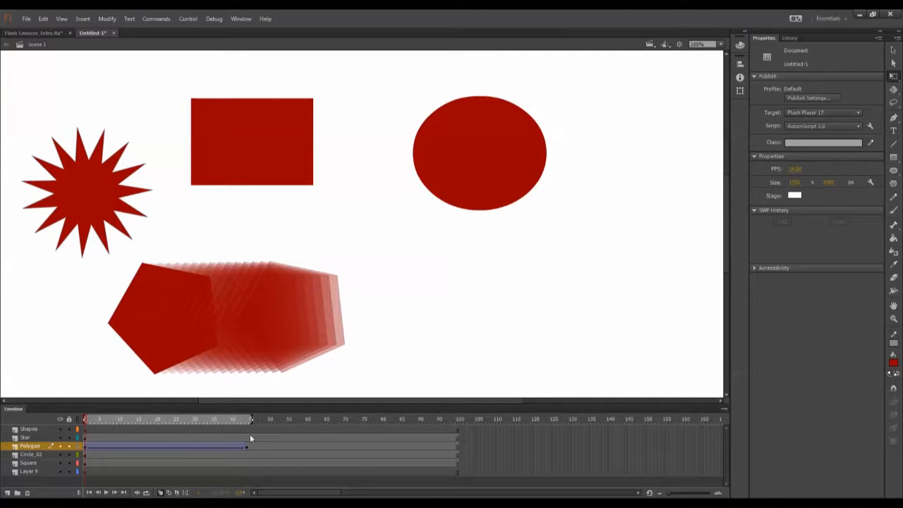
Examine the spacing of the polygon's onion-skinned frames at several points of the tween.
{"action": "left_click", "coordinate": [155, 445]}
{"action": "left_click", "coordinate": [115, 421]}
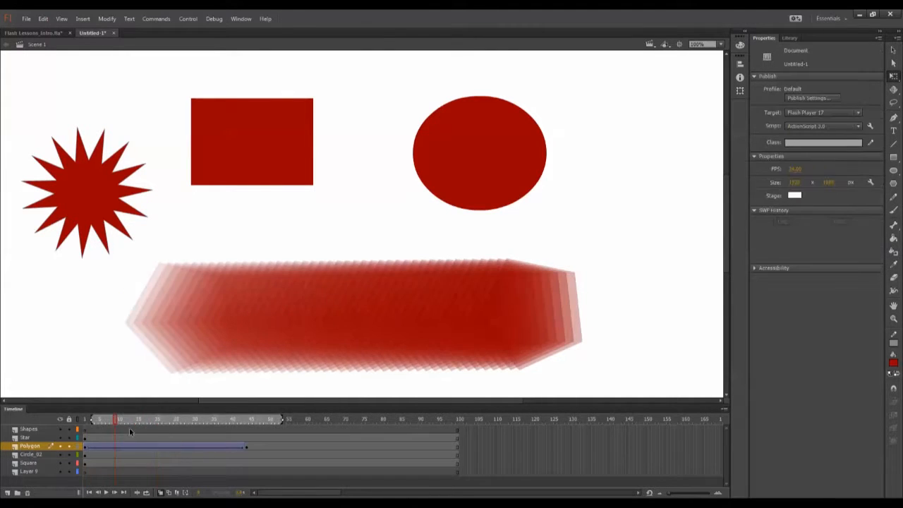
{"action": "left_click_drag", "start_coordinate": [121, 420], "coordinate": [111, 427]}
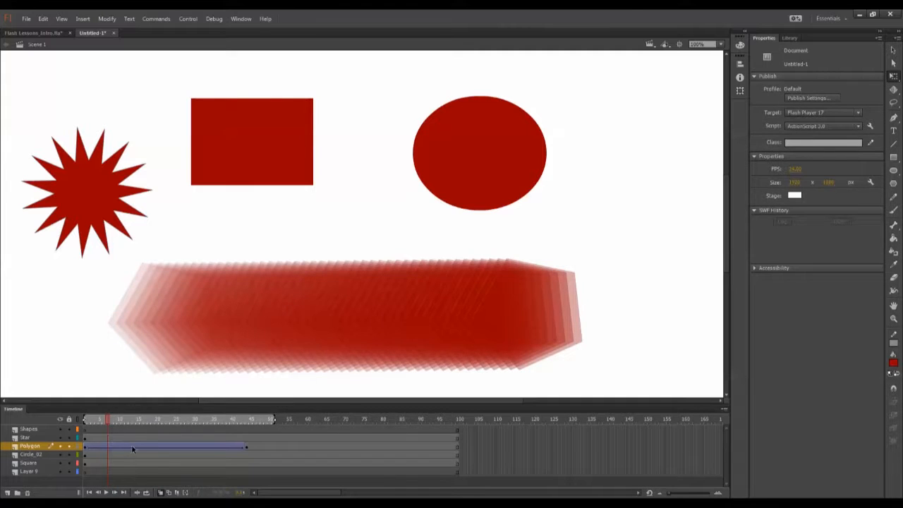
{"action": "left_click", "coordinate": [127, 446]}
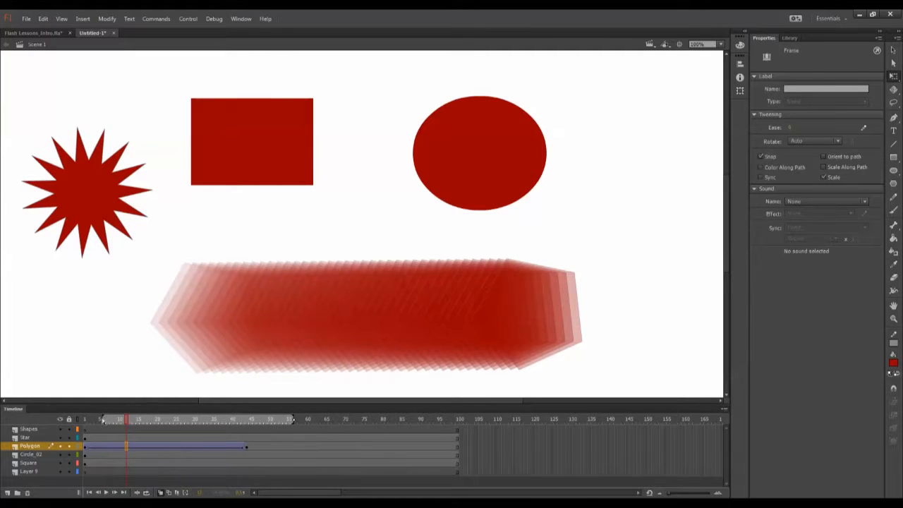
Extend the onion skin range back to frame 1, and try the polygon tween's ease at 100 out before setting it to -100 in.
{"action": "left_click_drag", "start_coordinate": [103, 419], "coordinate": [84, 420]}
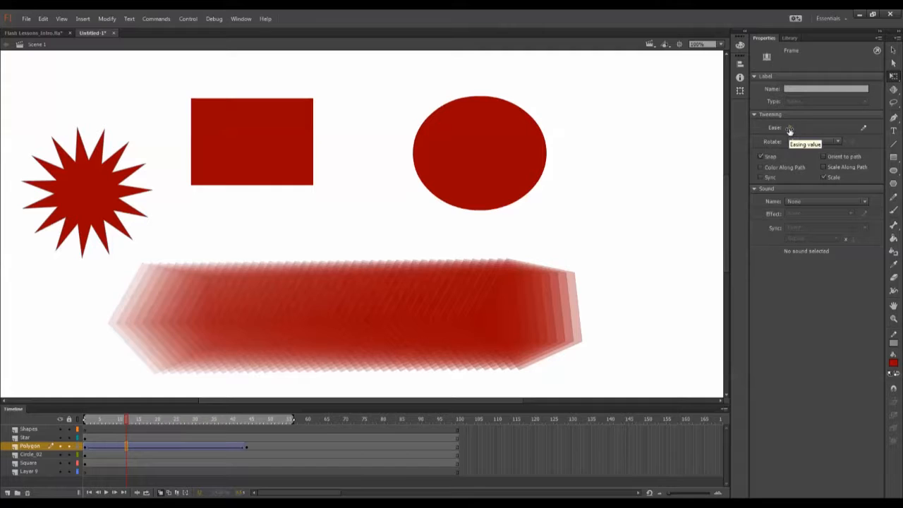
{"action": "left_click_drag", "start_coordinate": [789, 129], "coordinate": [894, 122]}
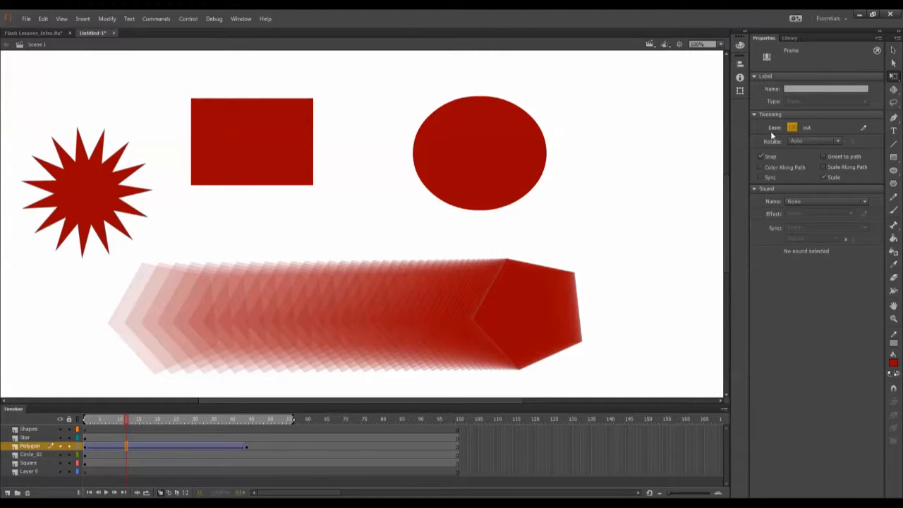
{"action": "left_click_drag", "start_coordinate": [794, 131], "coordinate": [670, 138]}
{"action": "left_click_drag", "start_coordinate": [657, 135], "coordinate": [635, 137]}
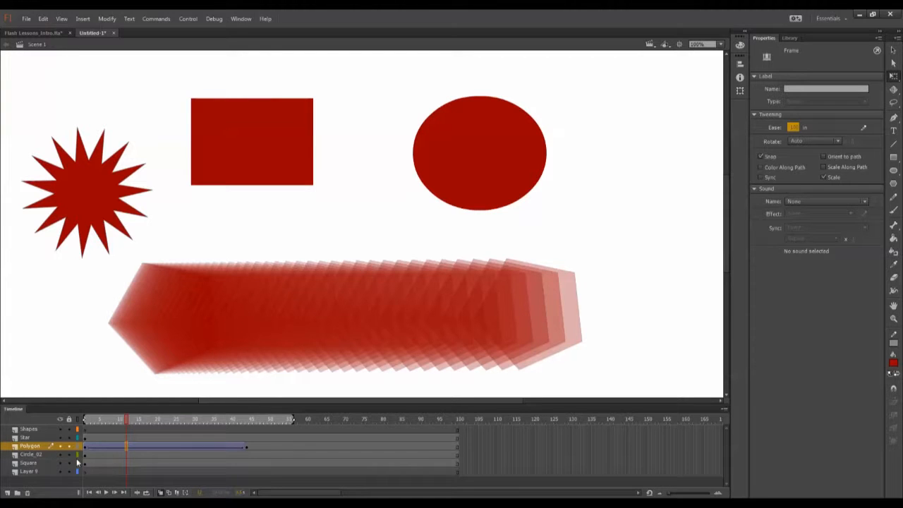
Split the polygon tween with a keyframe at frame 22, and extend the onion skin range back to frame 1.
{"action": "left_click", "coordinate": [148, 446]}
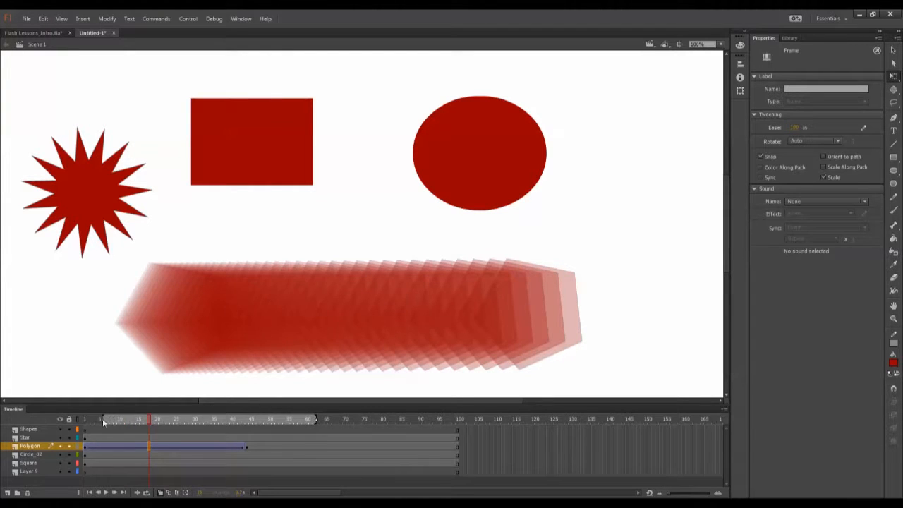
{"action": "left_click", "coordinate": [163, 447]}
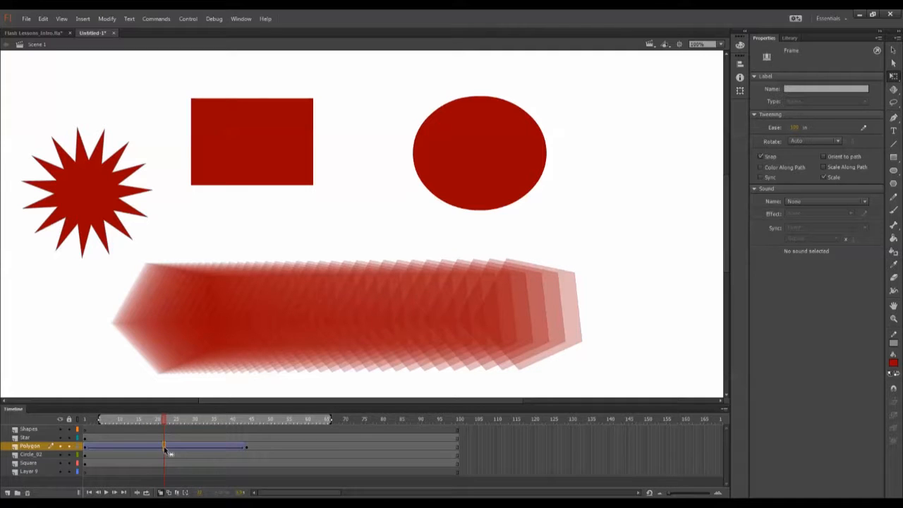
{"action": "key", "text": "F6"}
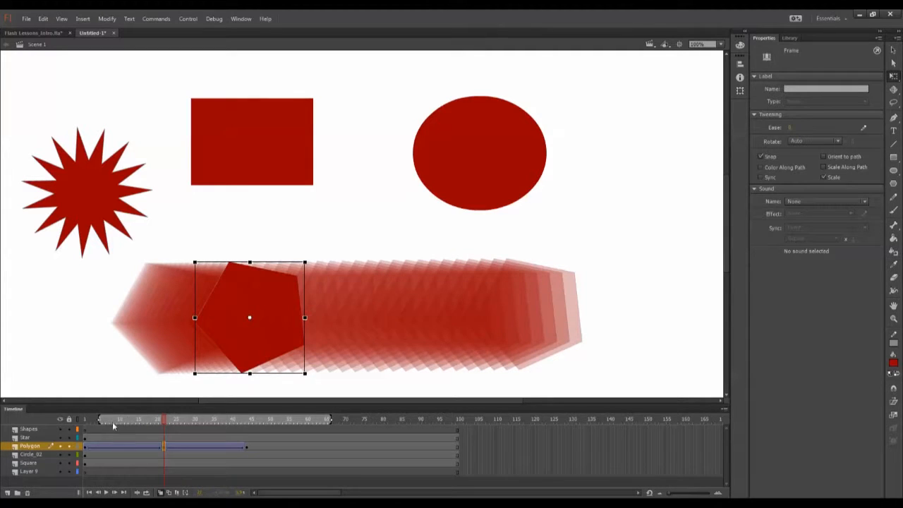
{"action": "left_click_drag", "start_coordinate": [99, 420], "coordinate": [65, 434]}
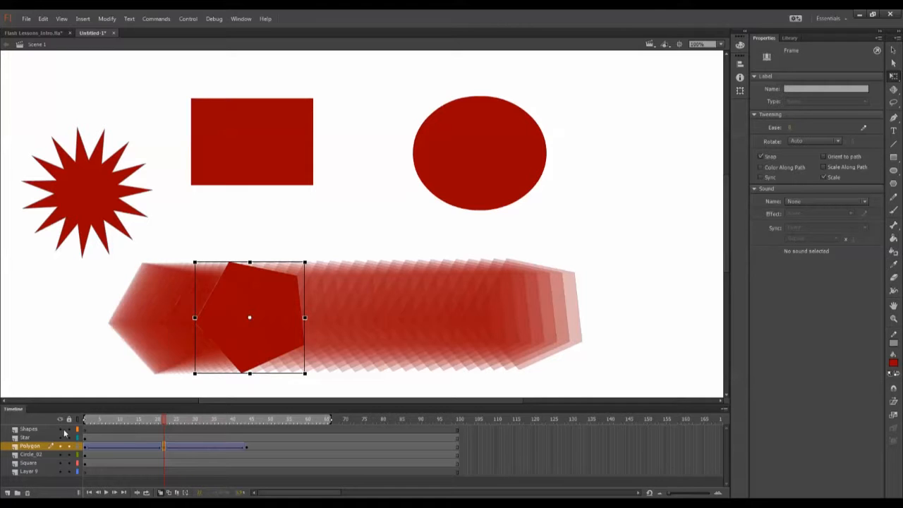
Compare the easing of the two polygon tween halves, and remove the keyframe at frame 22.
{"action": "left_click", "coordinate": [119, 447]}
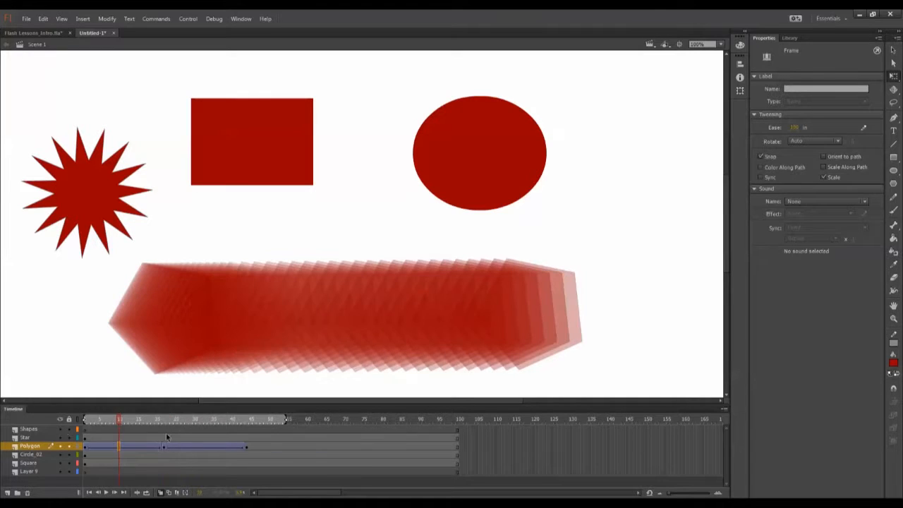
{"action": "left_click", "coordinate": [121, 447]}
{"action": "left_click", "coordinate": [119, 447]}
{"action": "left_click", "coordinate": [209, 447]}
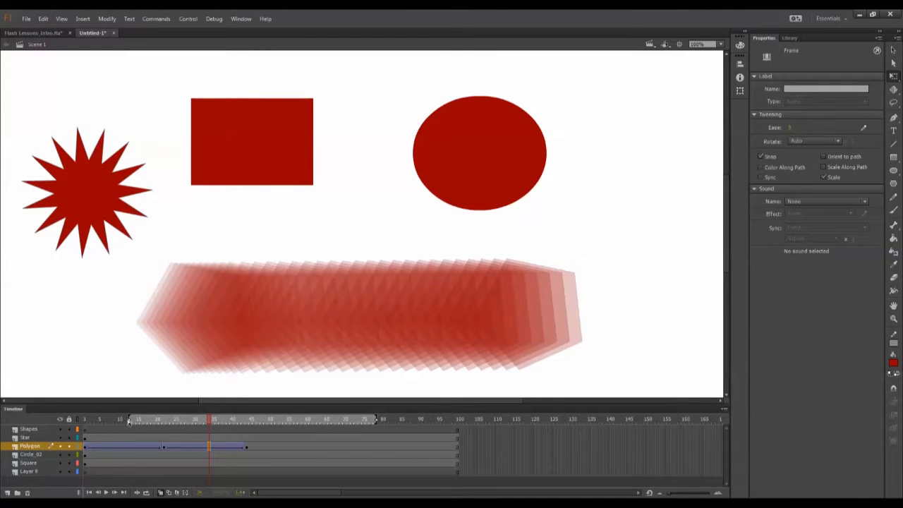
{"action": "left_click_drag", "start_coordinate": [129, 421], "coordinate": [85, 421]}
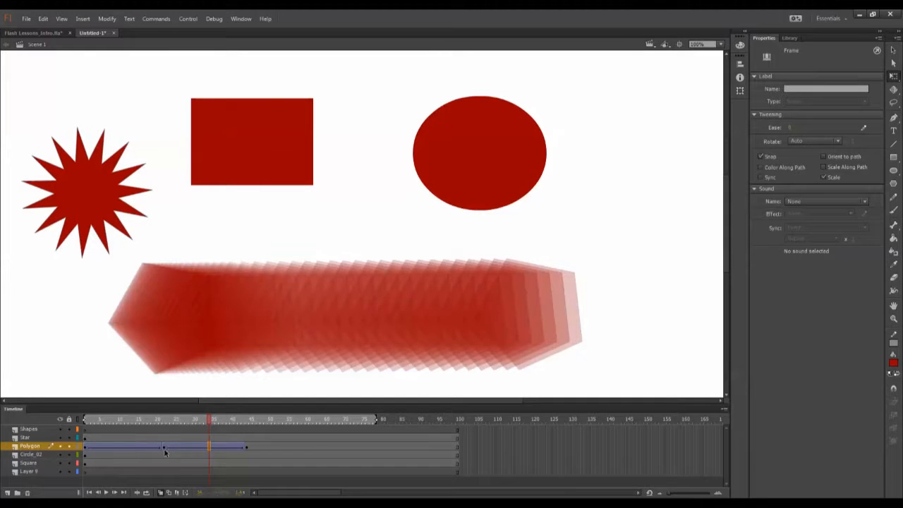
{"action": "left_click", "coordinate": [164, 450]}
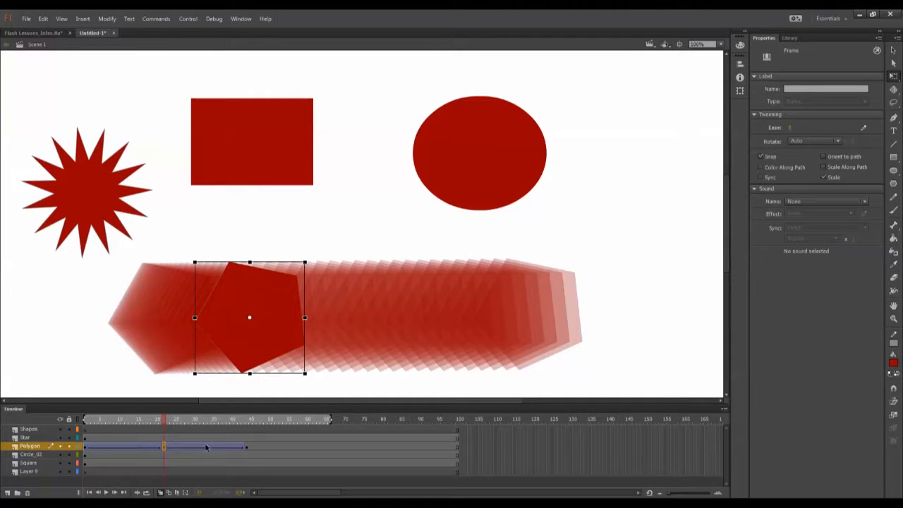
{"action": "left_click", "coordinate": [165, 447]}
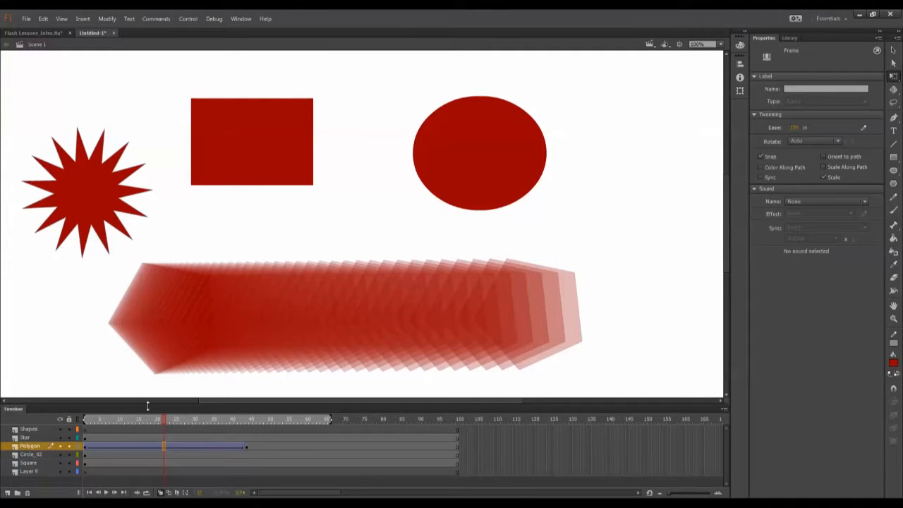
Hide the Polygon layer and move the circle symbol to the empty area below the rectangle.
{"action": "left_click", "coordinate": [62, 448]}
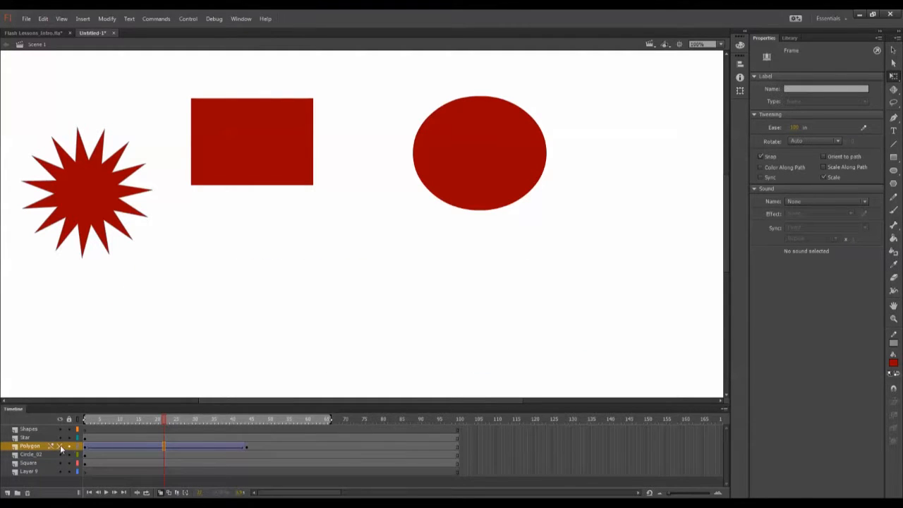
{"action": "left_click_drag", "start_coordinate": [472, 198], "coordinate": [240, 344]}
{"action": "double_click", "coordinate": [241, 353]}
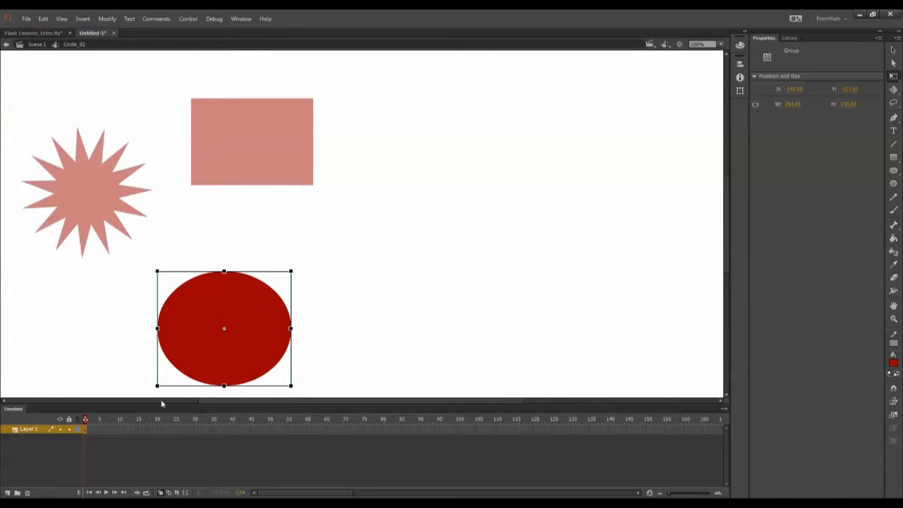
{"action": "double_click", "coordinate": [110, 349]}
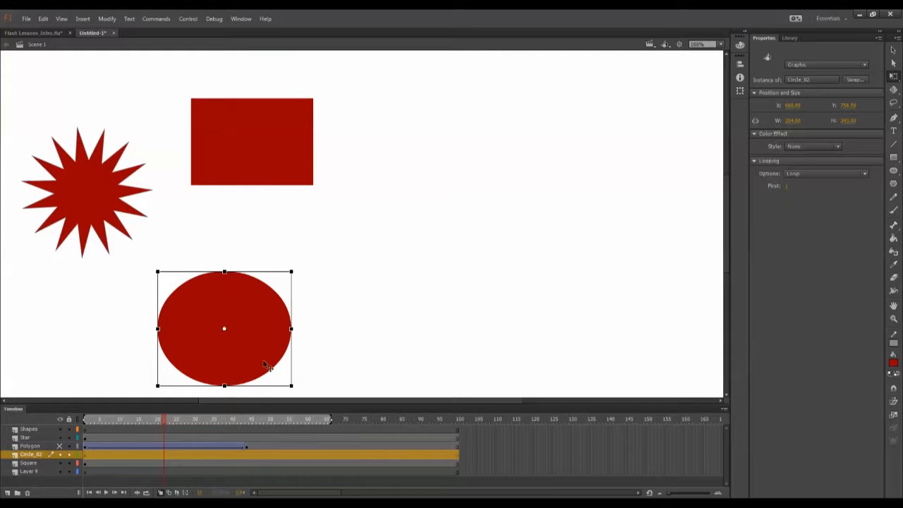
{"action": "left_click", "coordinate": [345, 357]}
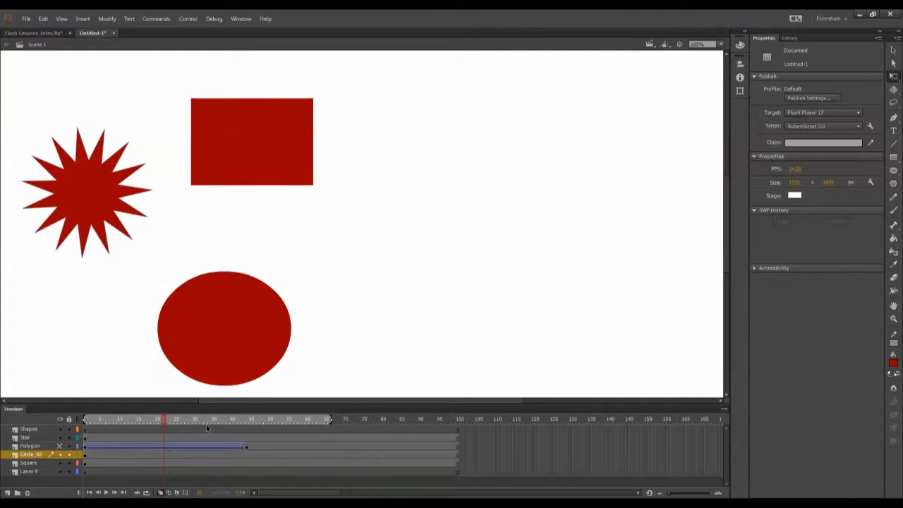
Open the Circle_02 symbol for editing and break its circle group apart into a raw shape.
{"action": "double_click", "coordinate": [240, 358]}
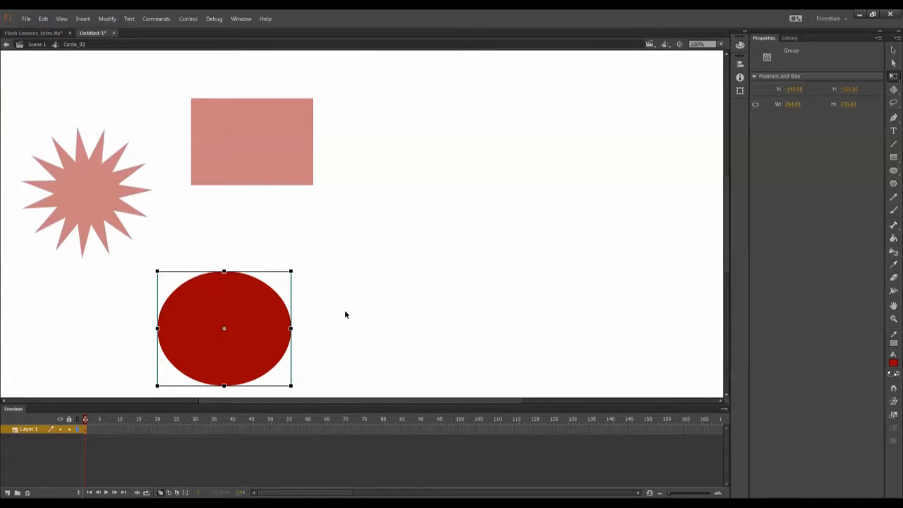
{"action": "left_click_drag", "start_coordinate": [352, 263], "coordinate": [105, 419]}
{"action": "right_click", "coordinate": [261, 328]}
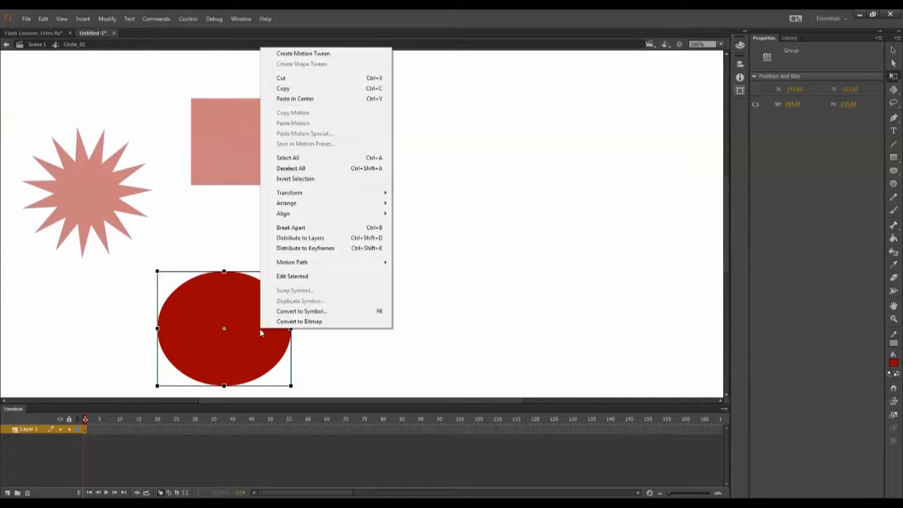
{"action": "left_click", "coordinate": [334, 228]}
{"action": "left_click", "coordinate": [334, 315]}
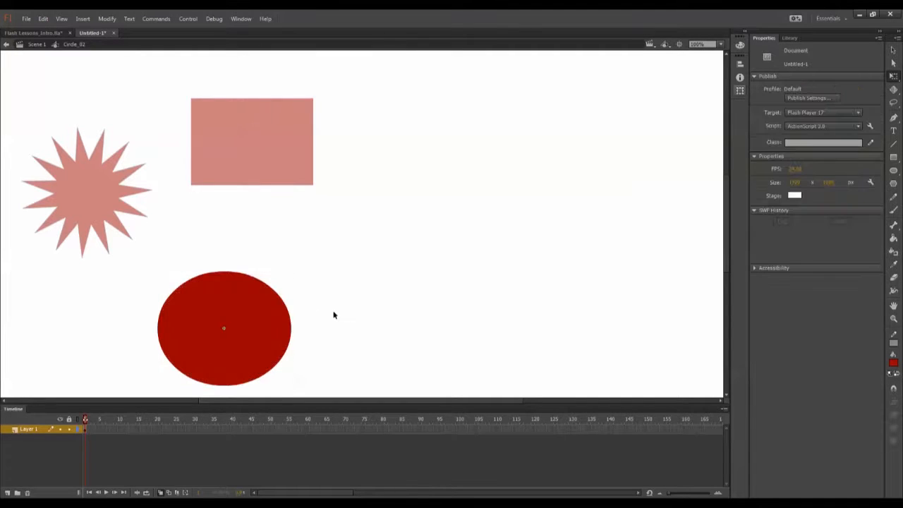
{"action": "left_click", "coordinate": [276, 314]}
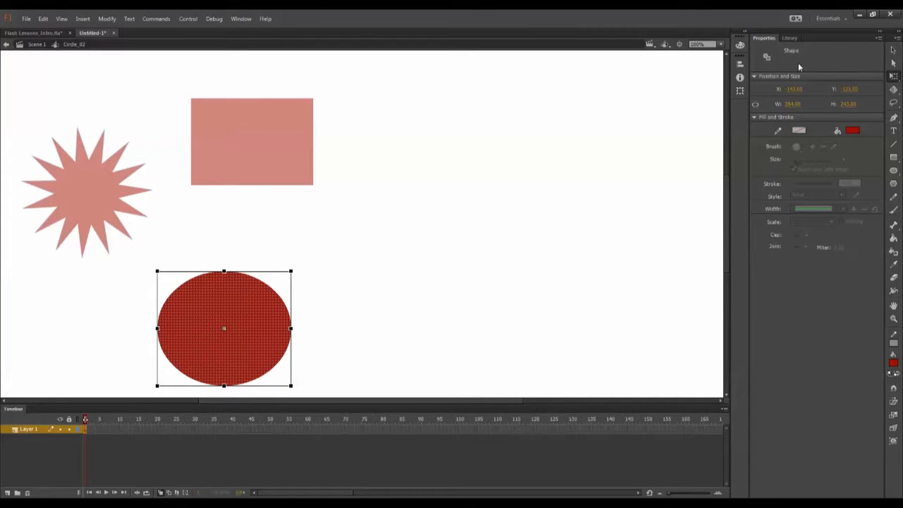
{"action": "left_click", "coordinate": [353, 360]}
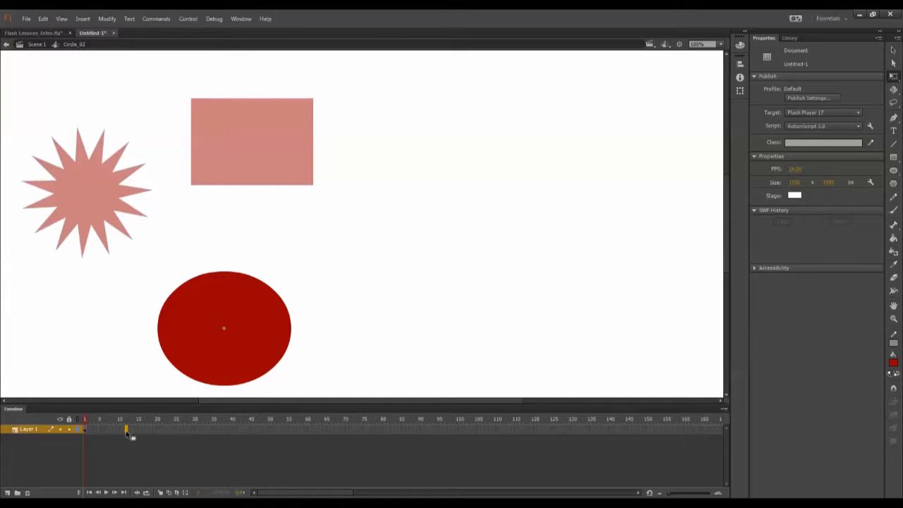
Add a keyframe at frame 12 inside Circle_02, and bend the circle's upper-right edge inward into a bean shape.
{"action": "left_click", "coordinate": [125, 430]}
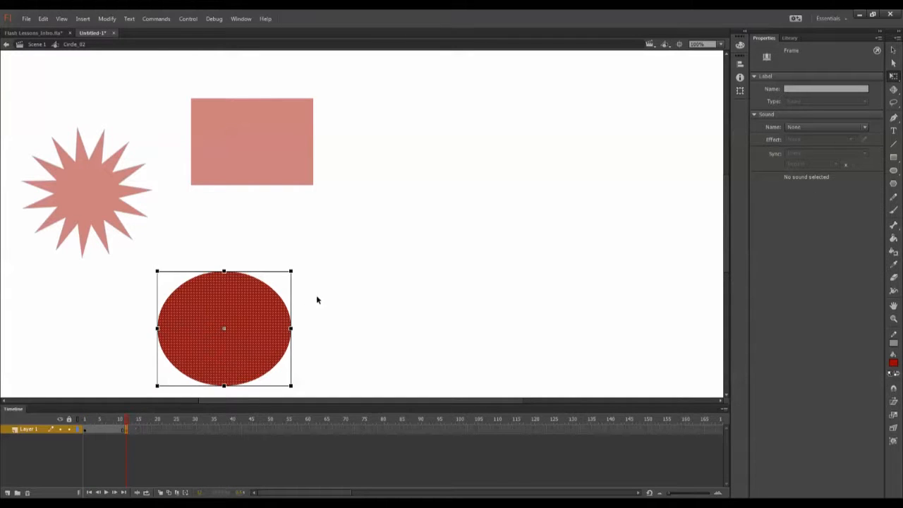
{"action": "left_click", "coordinate": [300, 304]}
{"action": "left_click_drag", "start_coordinate": [283, 302], "coordinate": [248, 320]}
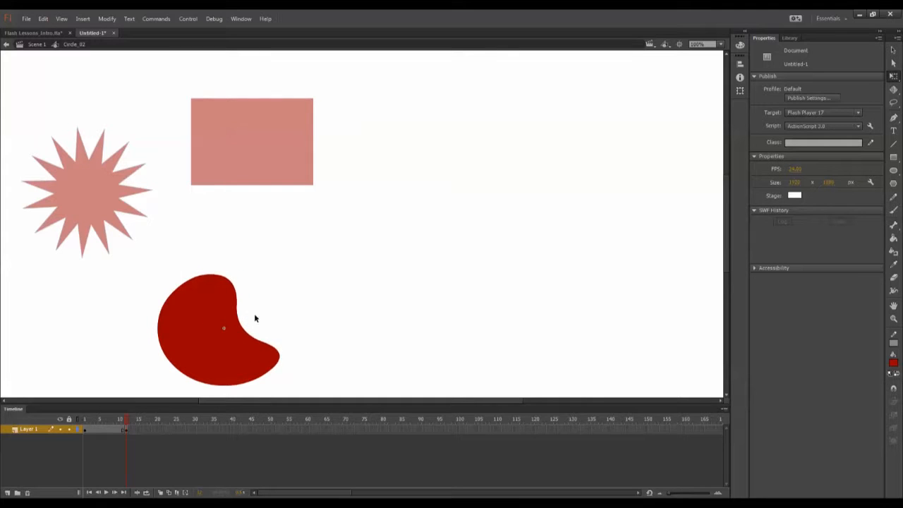
Create a shape tween between the frame 1 and frame 12 keyframes of Circle_02, and scrub through the morph.
{"action": "left_click", "coordinate": [111, 429]}
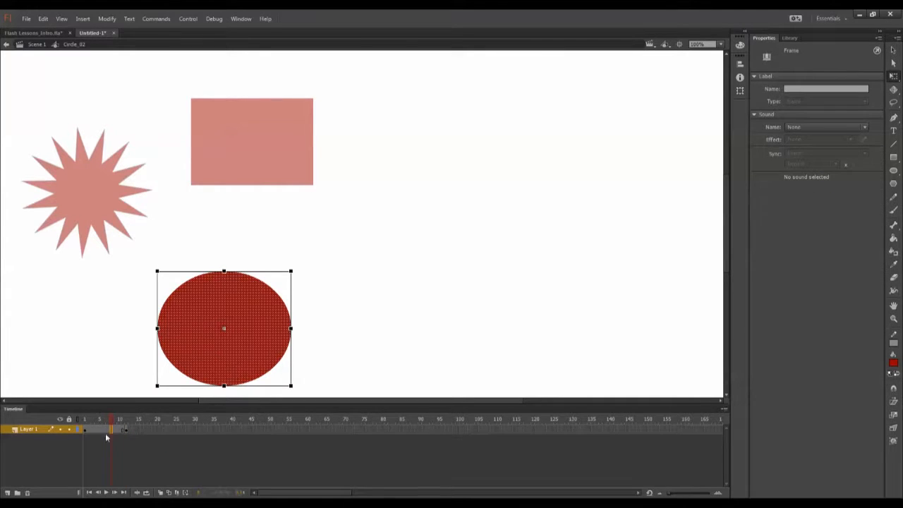
{"action": "left_click", "coordinate": [107, 367]}
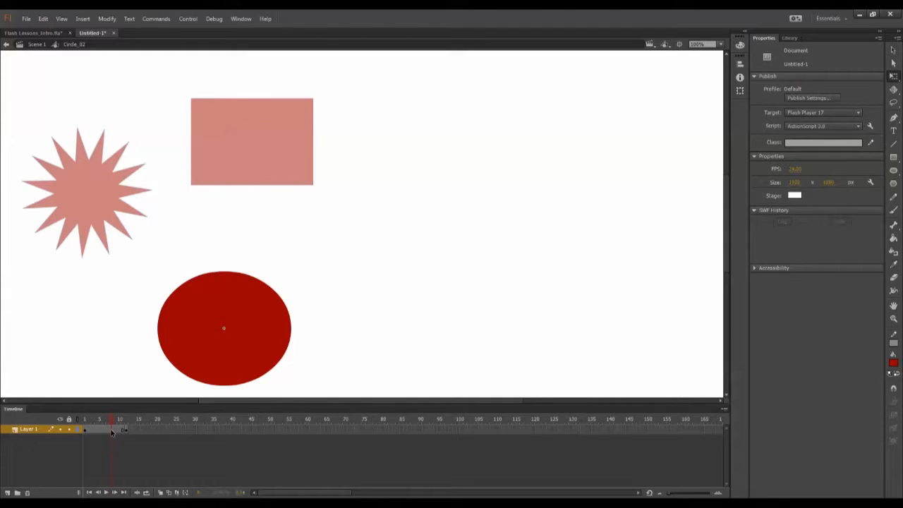
{"action": "right_click", "coordinate": [111, 429]}
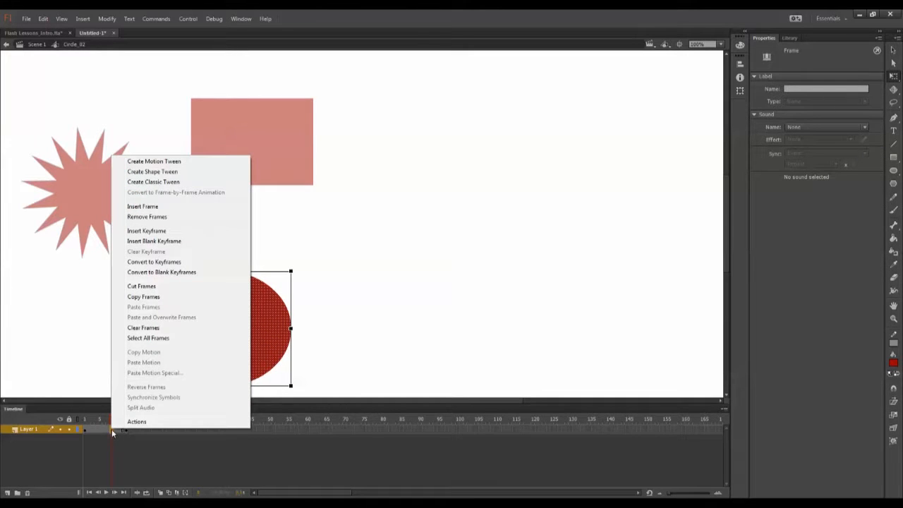
{"action": "left_click", "coordinate": [167, 173]}
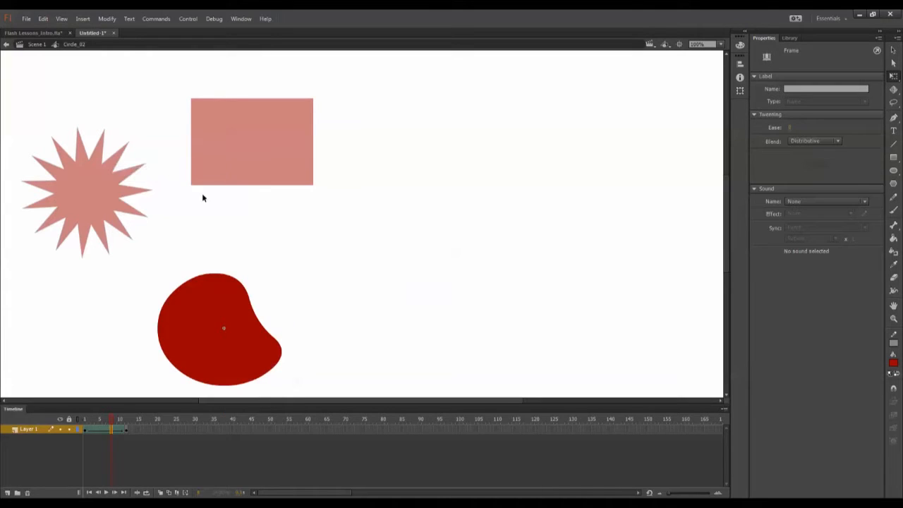
{"action": "left_click_drag", "start_coordinate": [113, 418], "coordinate": [113, 441]}
{"action": "left_click", "coordinate": [109, 420]}
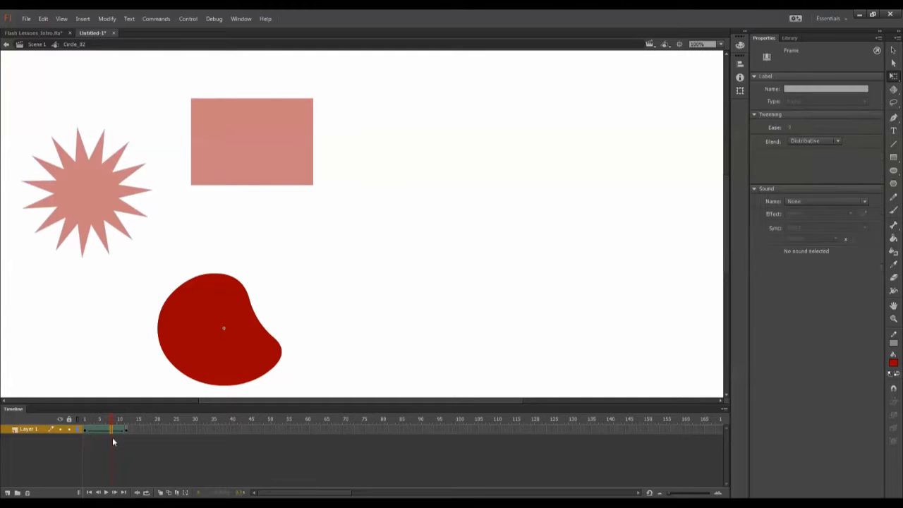
Compare the shape tween's spacing under Onion Skin with ease 100 out, and set its ease to -100 in.
{"action": "left_click", "coordinate": [161, 492]}
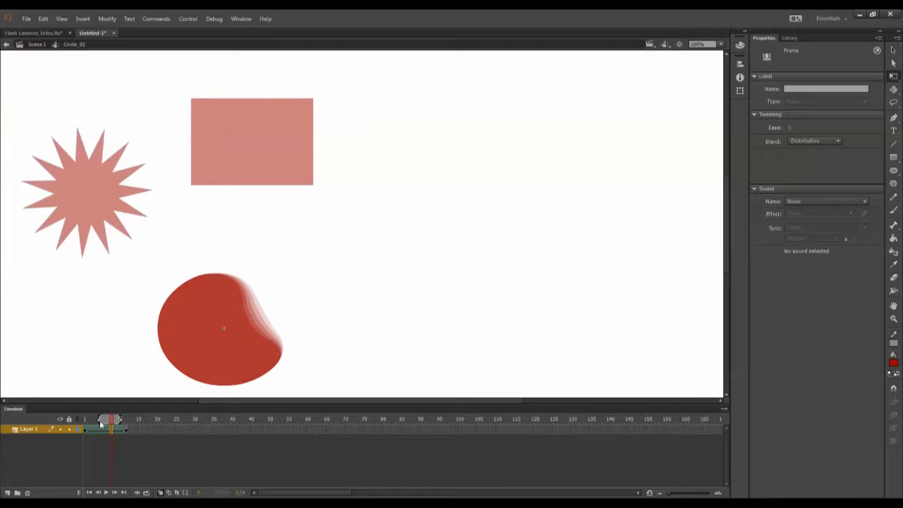
{"action": "left_click_drag", "start_coordinate": [101, 418], "coordinate": [128, 418]}
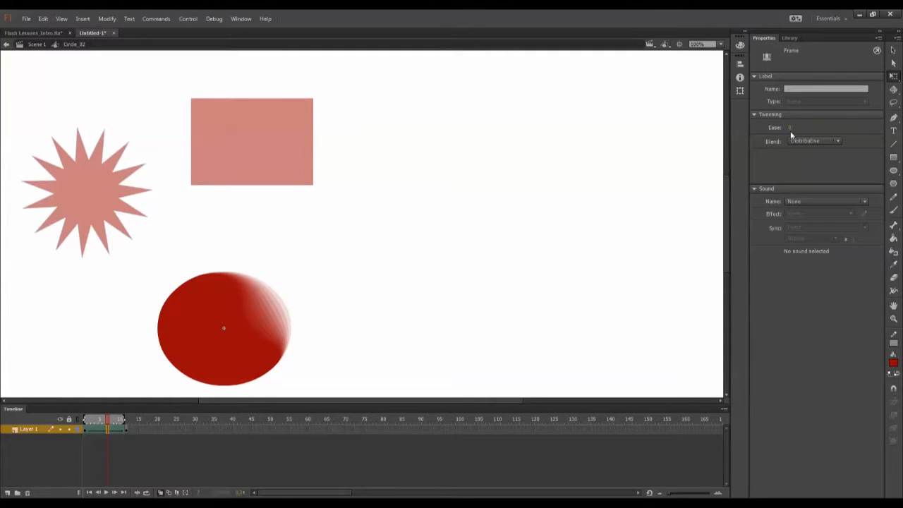
{"action": "left_click_drag", "start_coordinate": [790, 127], "coordinate": [799, 129]}
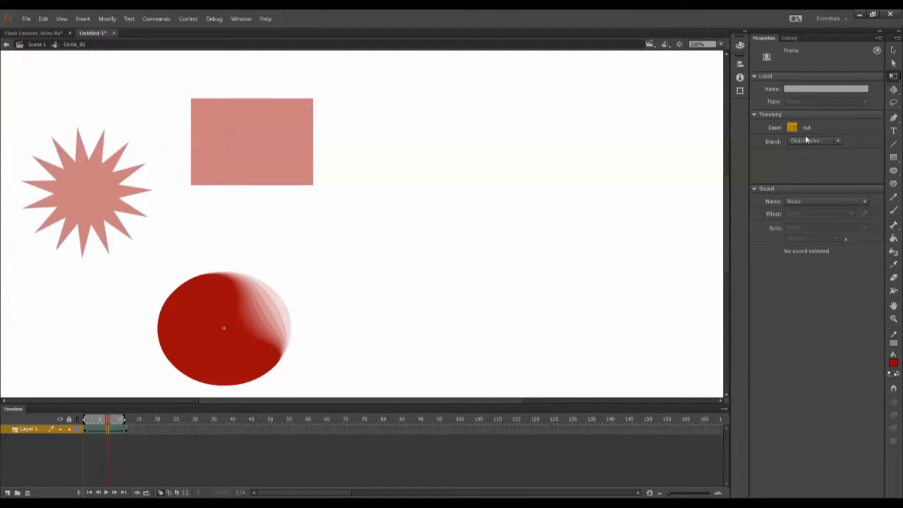
{"action": "left_click_drag", "start_coordinate": [793, 129], "coordinate": [531, 156]}
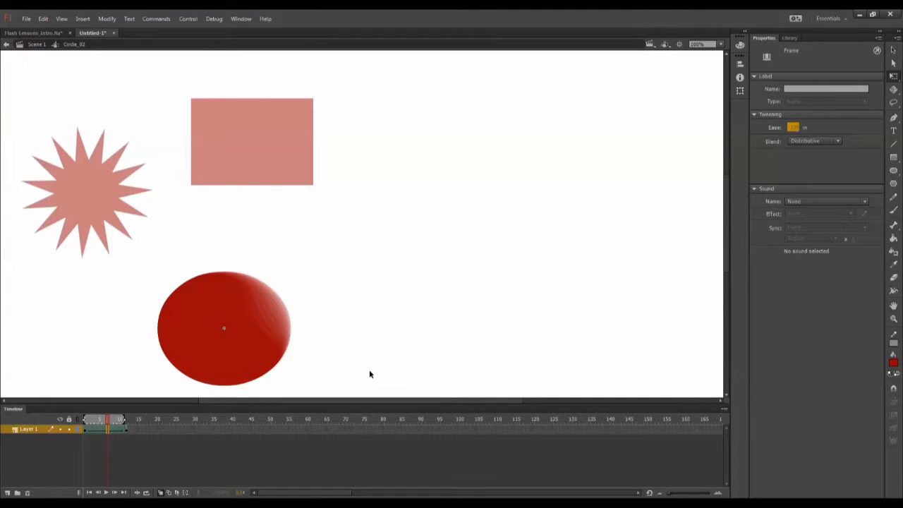
{"action": "left_click_drag", "start_coordinate": [369, 371], "coordinate": [429, 320]}
{"action": "left_click", "coordinate": [161, 493]}
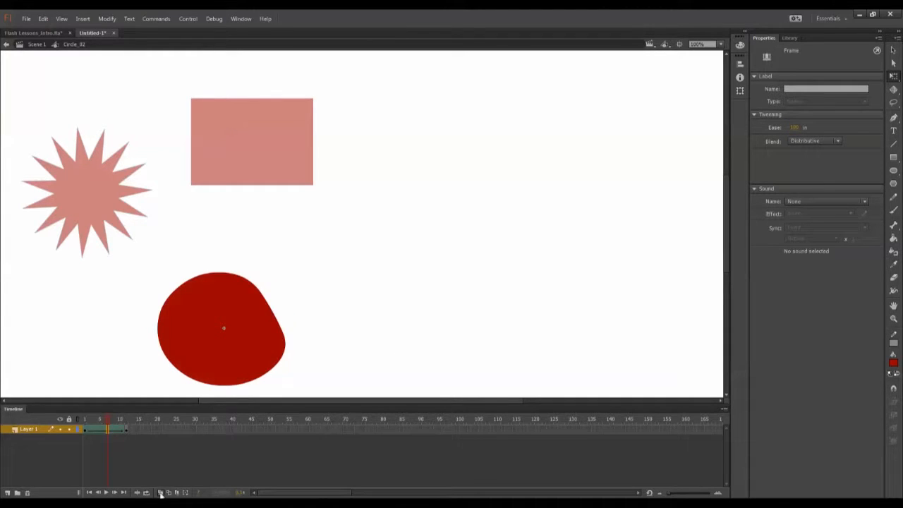
Return to Scene 1 and step through the frames to check the looping circle animation.
{"action": "double_click", "coordinate": [374, 257]}
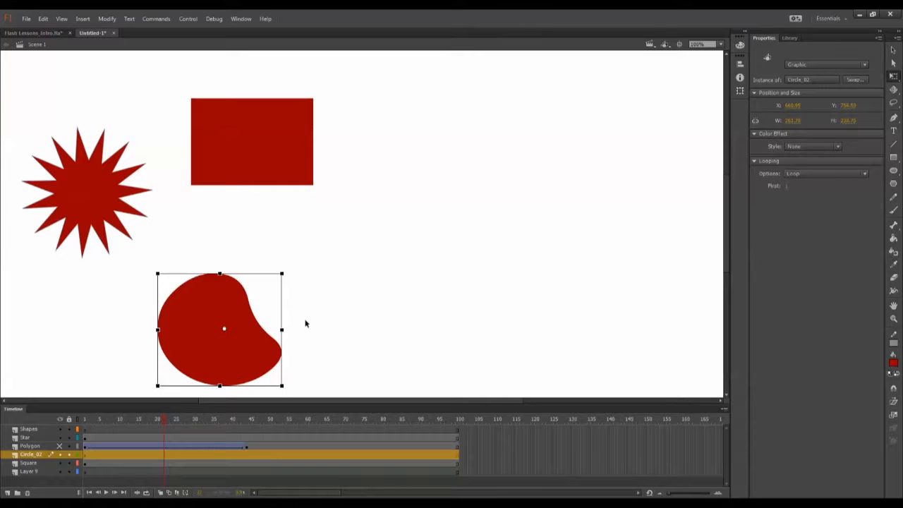
{"action": "left_click_drag", "start_coordinate": [156, 236], "coordinate": [203, 252]}
{"action": "left_click_drag", "start_coordinate": [348, 315], "coordinate": [352, 309]}
{"action": "key", "text": "."}
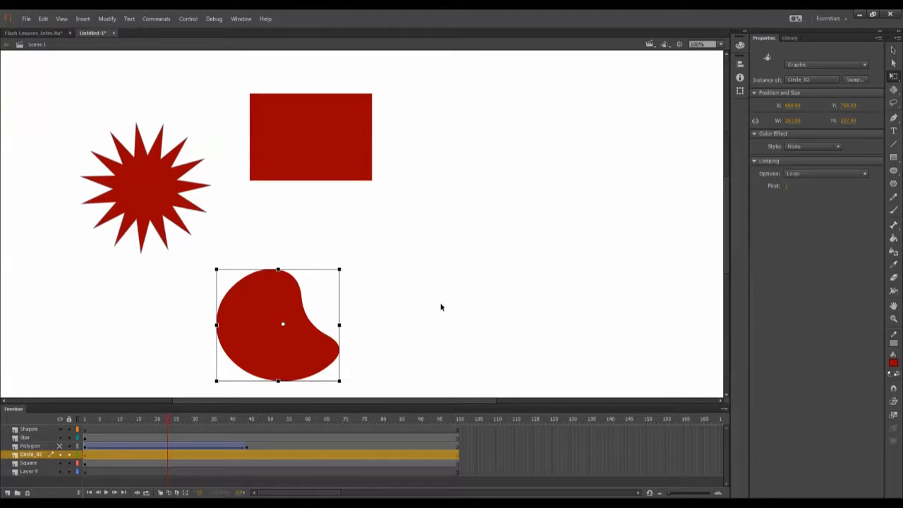
Create a motion tween on the Square layer, and move the square down to the lower-right area of the stage at frame 26.
{"action": "left_click", "coordinate": [354, 211]}
{"action": "left_click", "coordinate": [342, 167]}
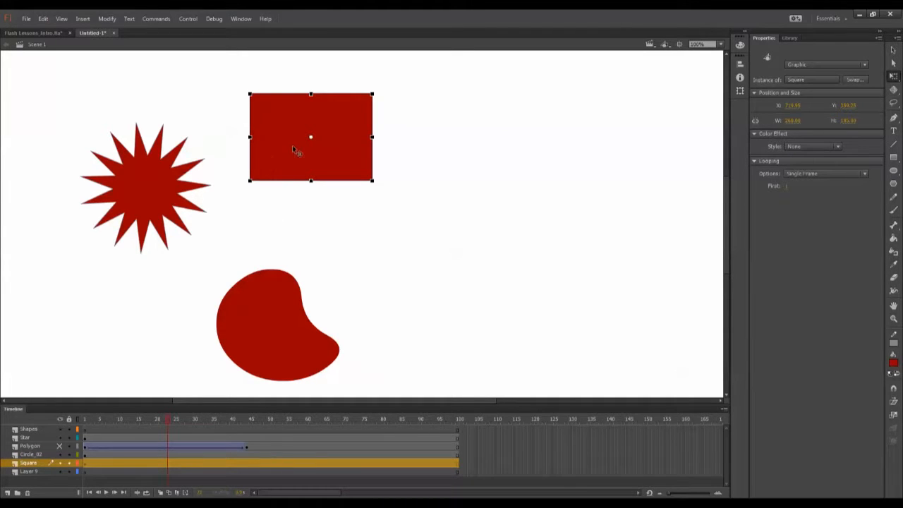
{"action": "right_click", "coordinate": [177, 467]}
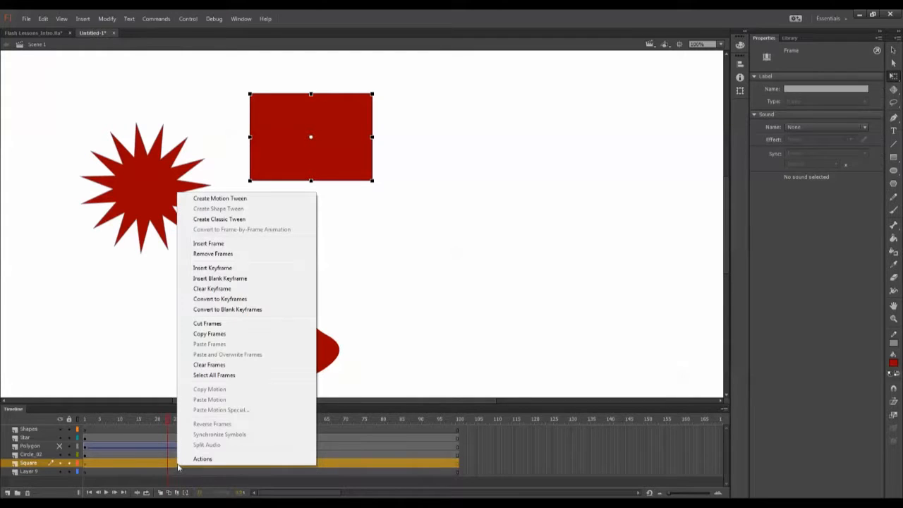
{"action": "left_click", "coordinate": [240, 198]}
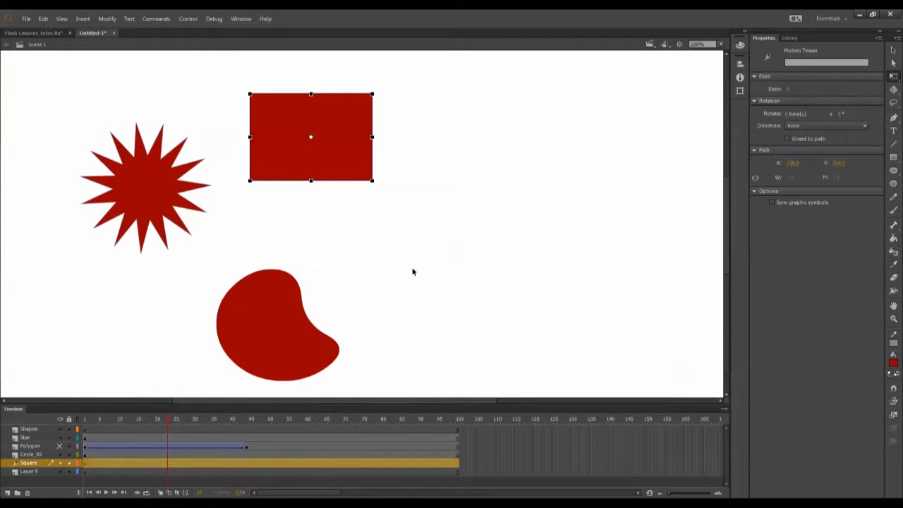
{"action": "mouse_move", "coordinate": [172, 420]}
{"action": "left_mouse_down"}
{"action": "mouse_move", "coordinate": [87, 421]}
{"action": "mouse_move", "coordinate": [178, 426]}
{"action": "left_mouse_up"}
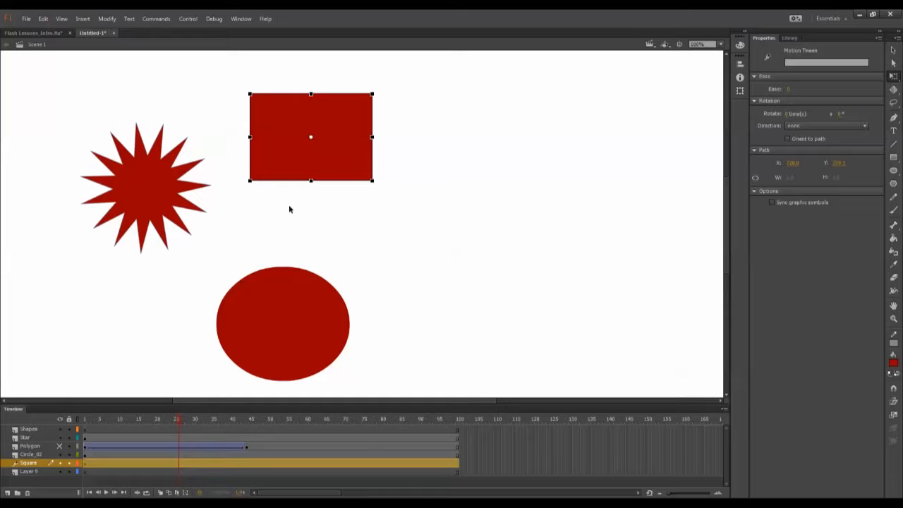
{"action": "left_click_drag", "start_coordinate": [316, 131], "coordinate": [570, 282]}
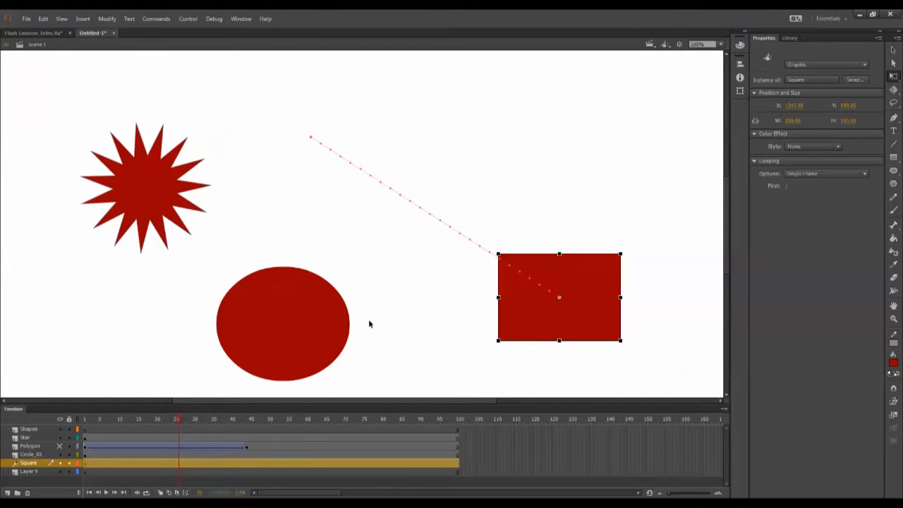
Try ease 100 out on the square's motion tween, and set it to -100 in.
{"action": "left_click", "coordinate": [157, 469]}
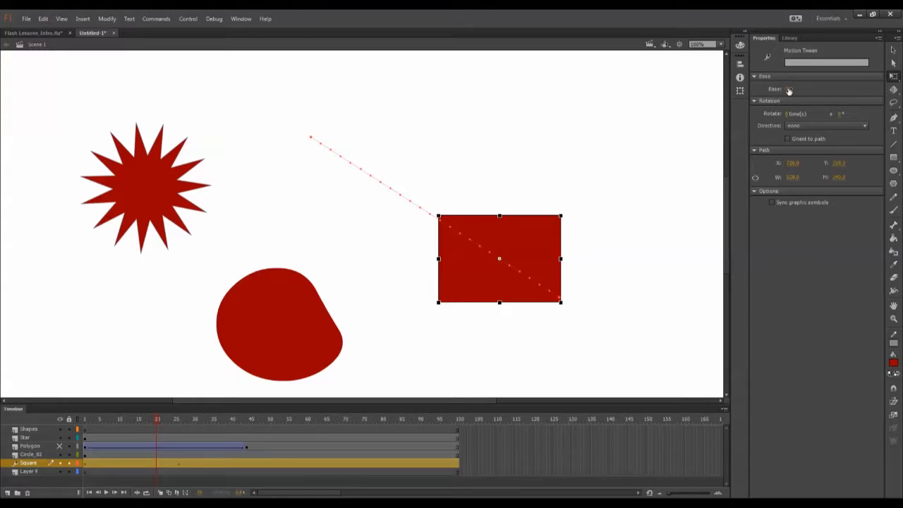
{"action": "left_click_drag", "start_coordinate": [788, 89], "coordinate": [867, 95]}
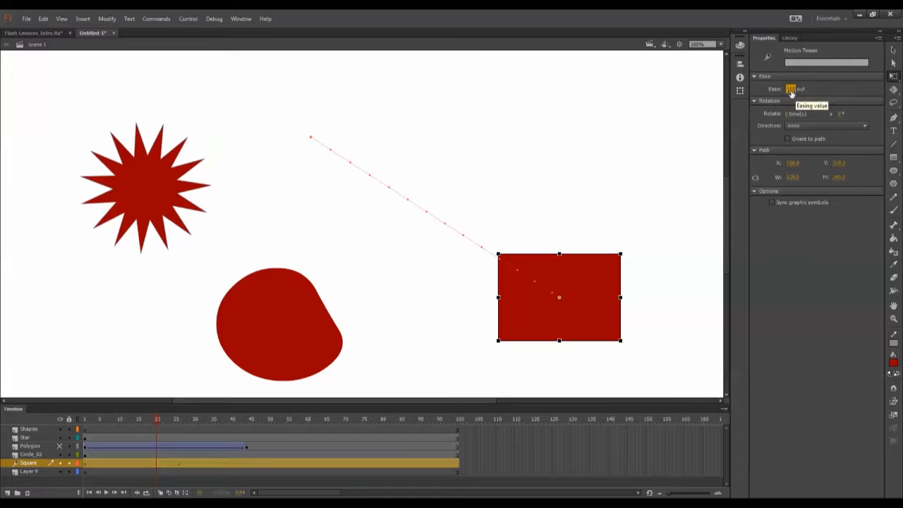
{"action": "left_click_drag", "start_coordinate": [790, 92], "coordinate": [652, 103]}
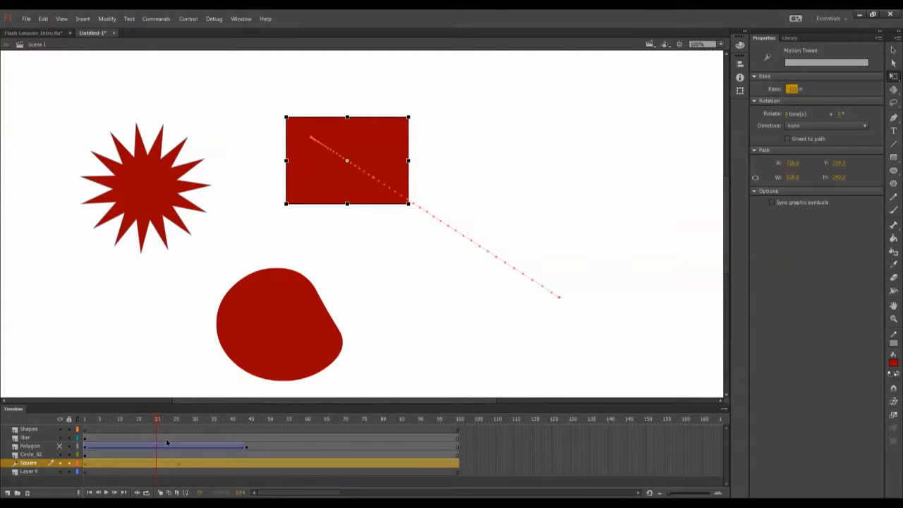
Show the Polygon layer and hide all the other layers.
{"action": "left_click", "coordinate": [69, 464]}
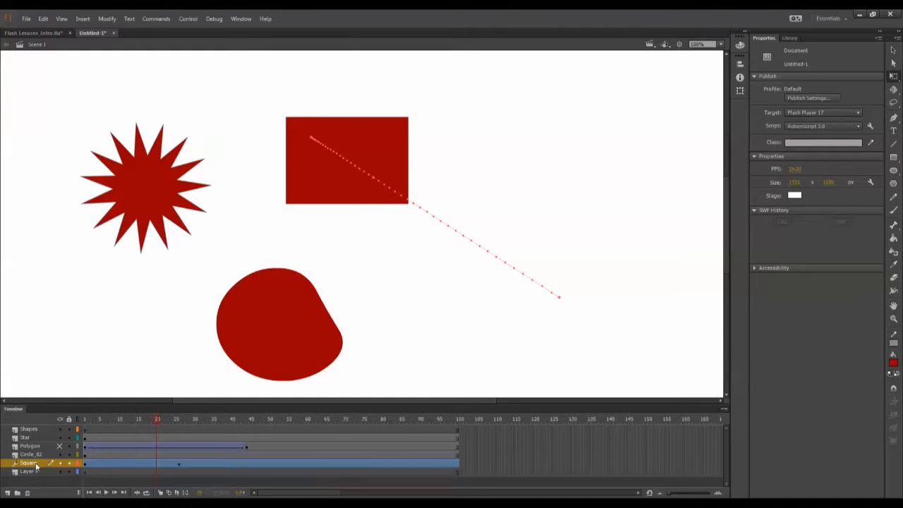
{"action": "right_click", "coordinate": [37, 466]}
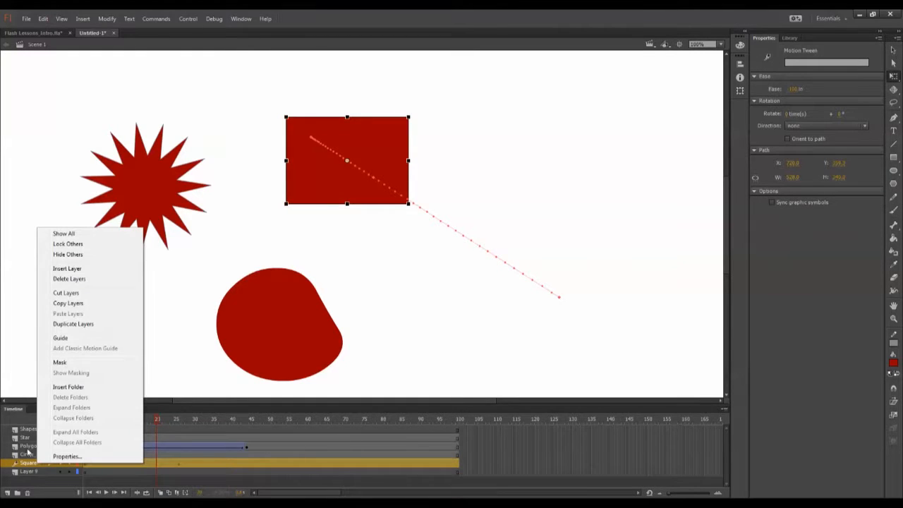
{"action": "left_click", "coordinate": [29, 450]}
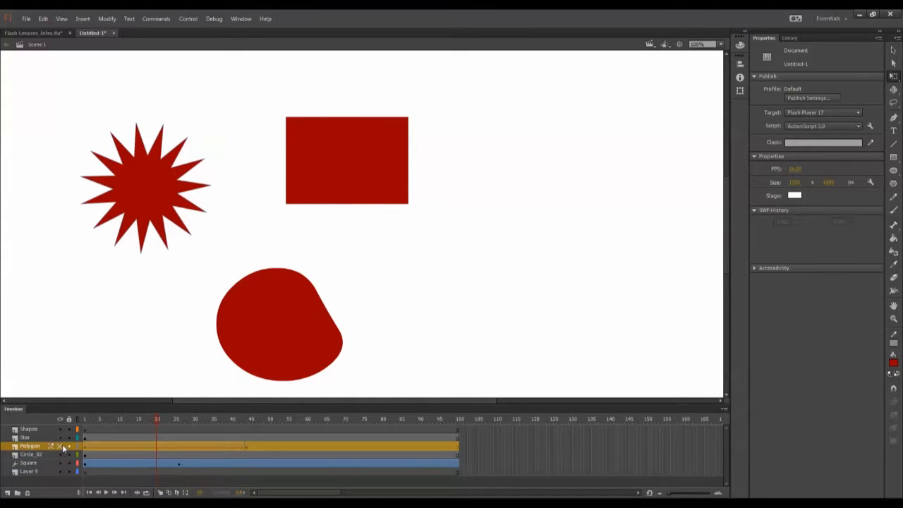
{"action": "left_click", "coordinate": [61, 446]}
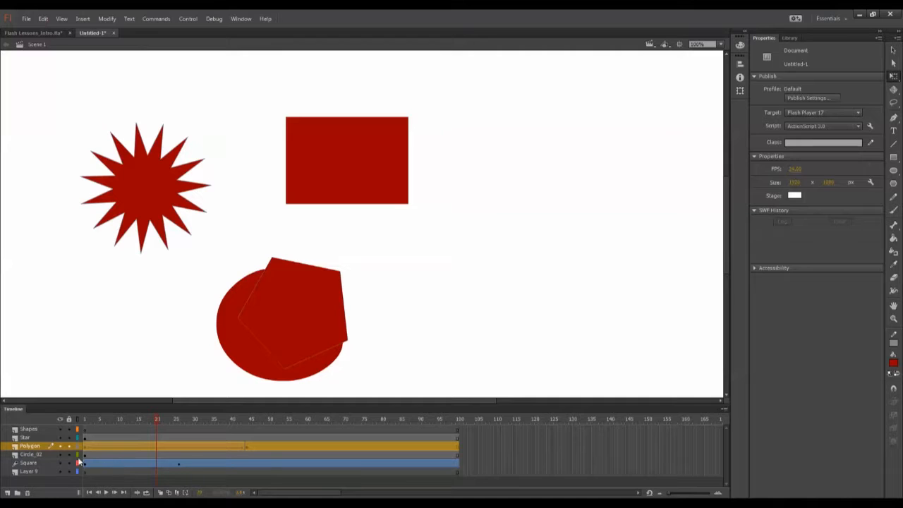
{"action": "left_click", "coordinate": [60, 419]}
{"action": "left_click", "coordinate": [60, 446]}
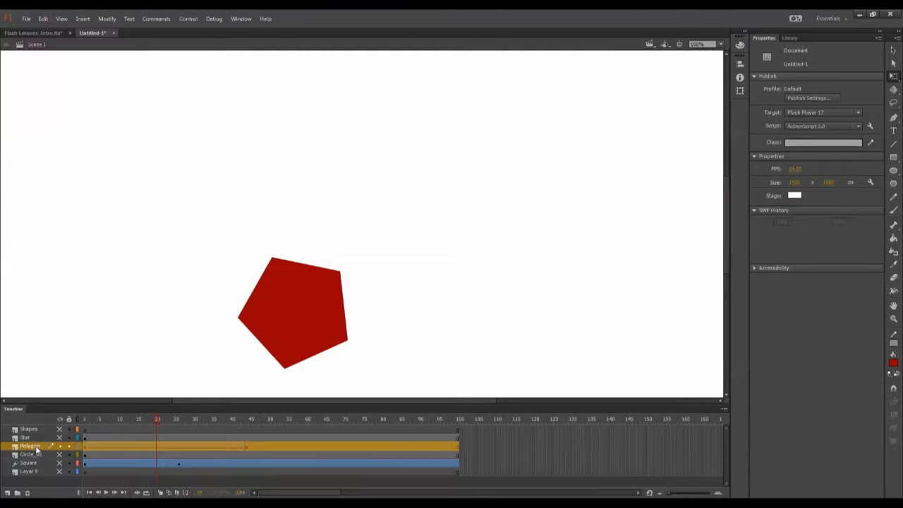
Add a classic motion guide to the Polygon layer, and draw a straight line on it from the polygon's centre up to the stage's upper-right area.
{"action": "right_click", "coordinate": [40, 448]}
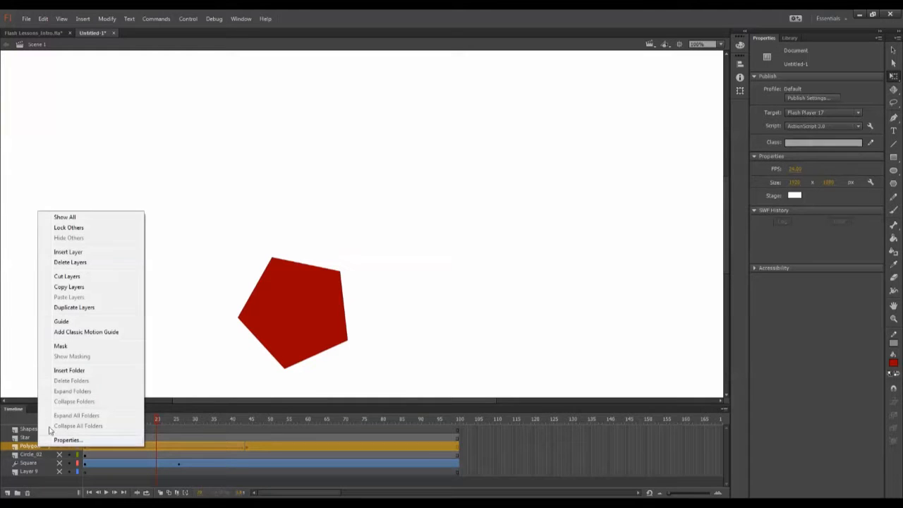
{"action": "left_click", "coordinate": [91, 332]}
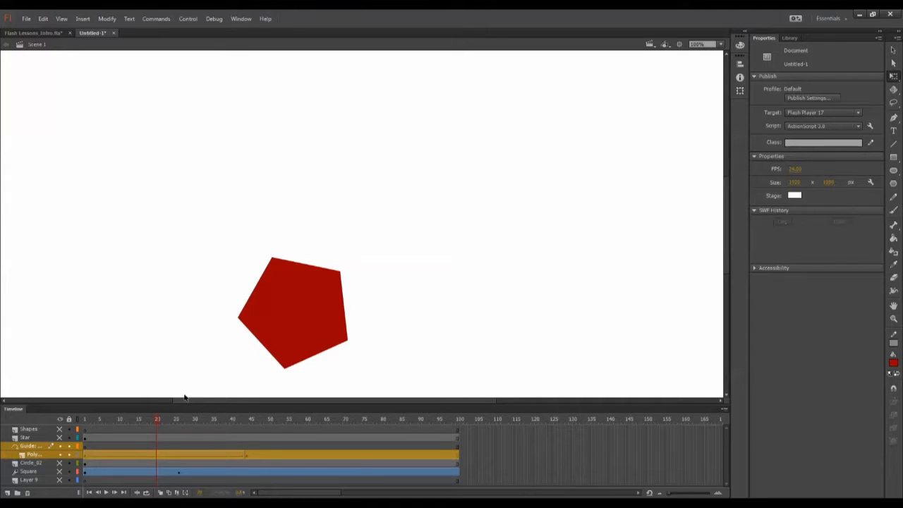
{"action": "left_click", "coordinate": [86, 447]}
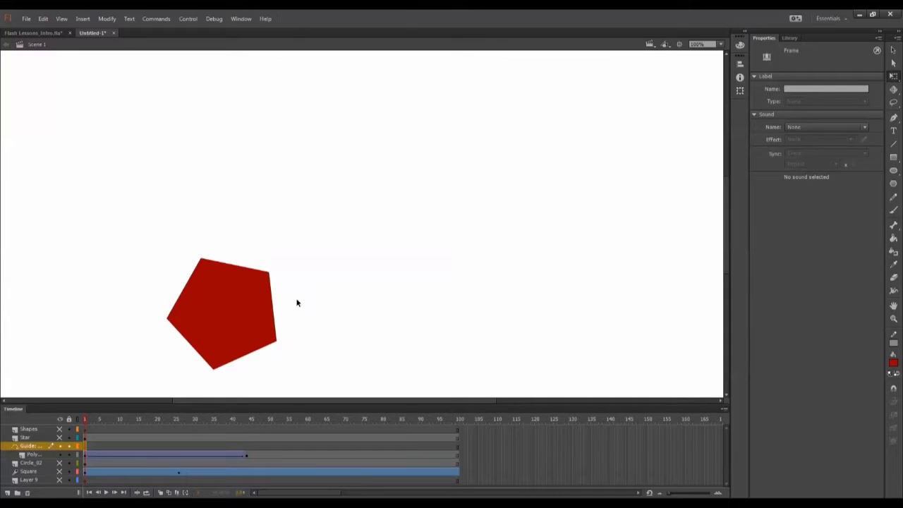
{"action": "left_click", "coordinate": [893, 143]}
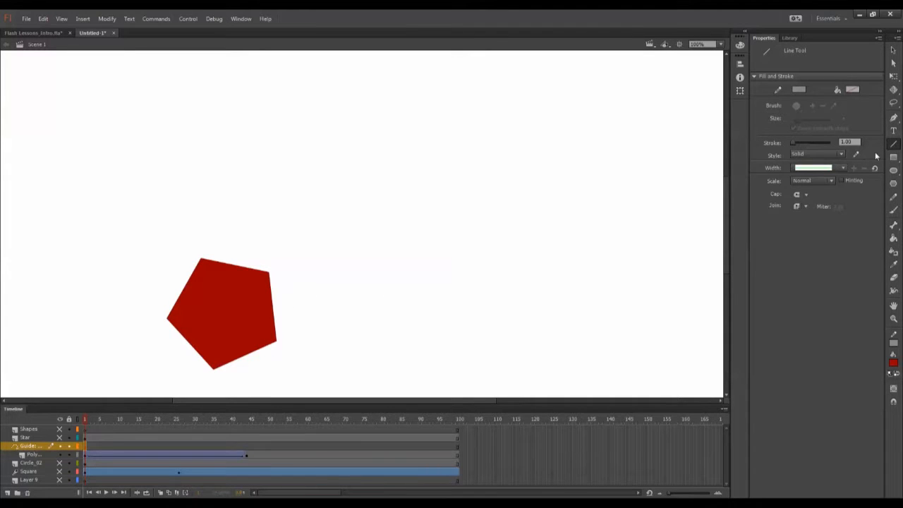
{"action": "left_click_drag", "start_coordinate": [220, 318], "coordinate": [576, 137]}
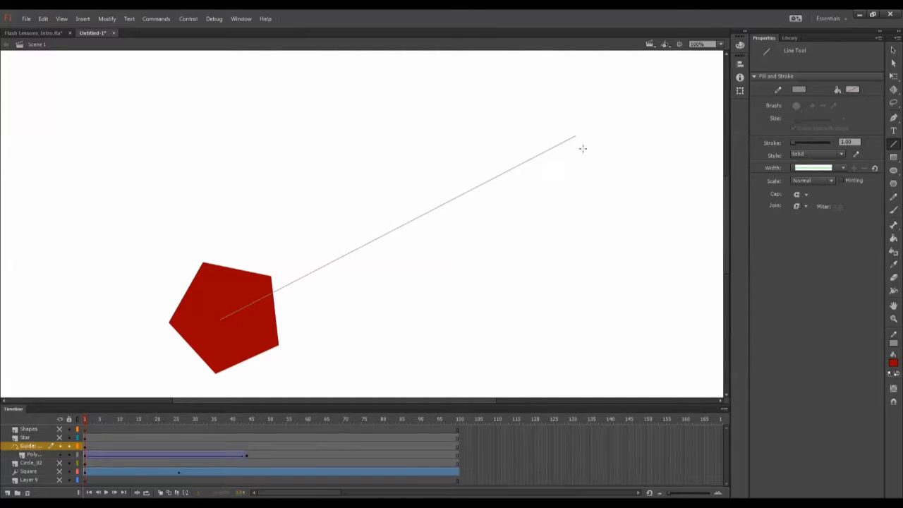
Bend the guide line downward into a deep curve, and snap the polygon at frame 44 onto the curve's upper-right end.
{"action": "left_click", "coordinate": [893, 76]}
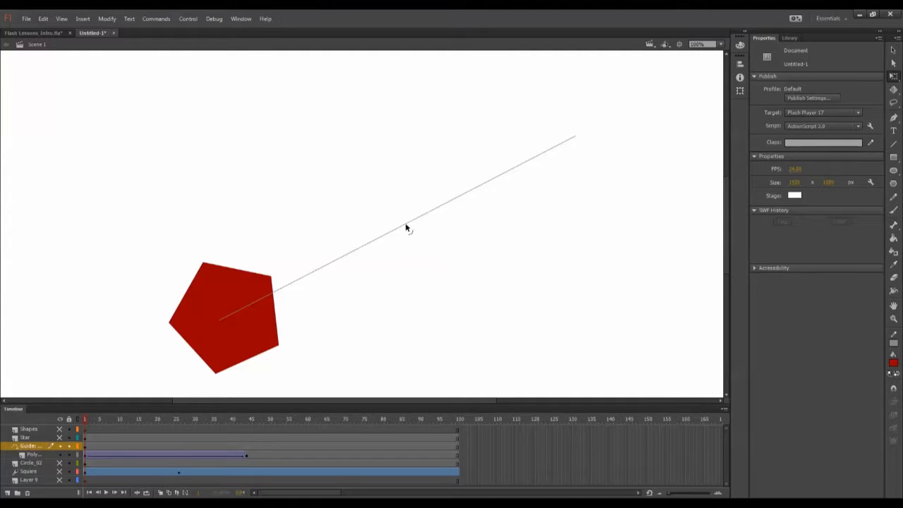
{"action": "left_click_drag", "start_coordinate": [406, 227], "coordinate": [526, 319]}
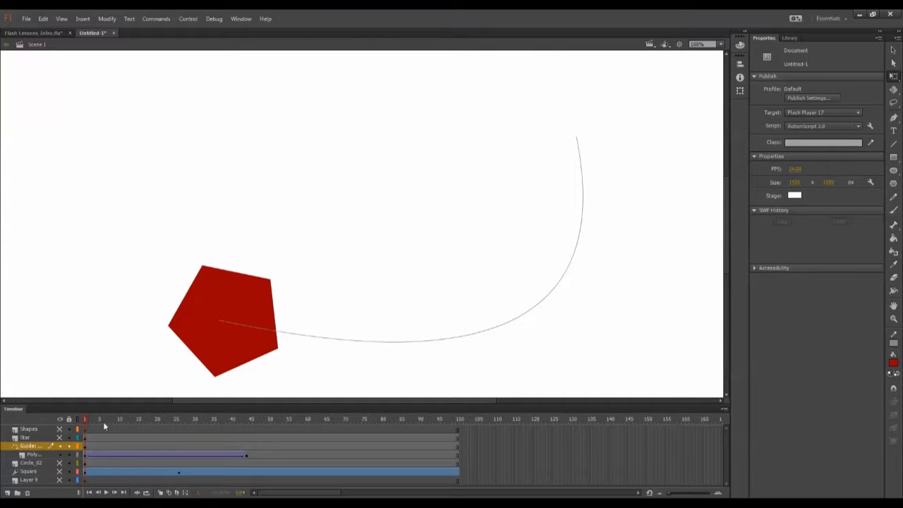
{"action": "left_click_drag", "start_coordinate": [103, 422], "coordinate": [240, 421]}
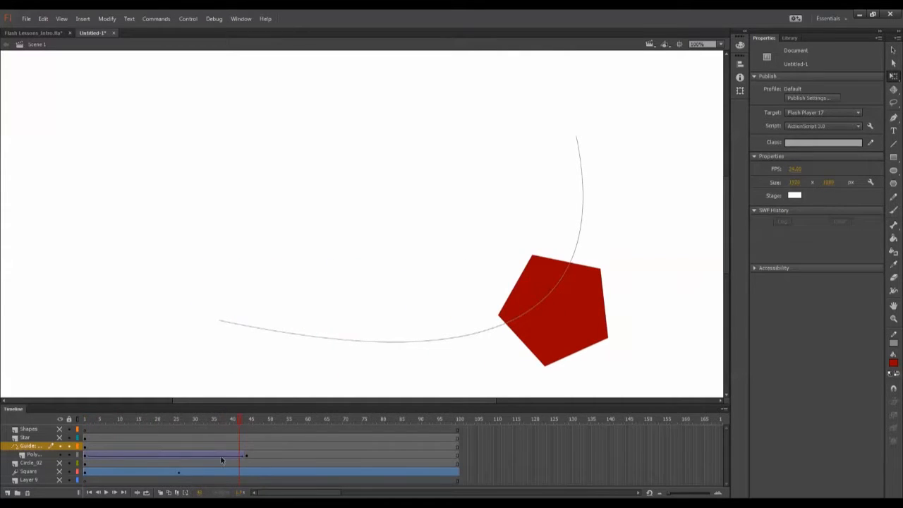
{"action": "left_click", "coordinate": [248, 459]}
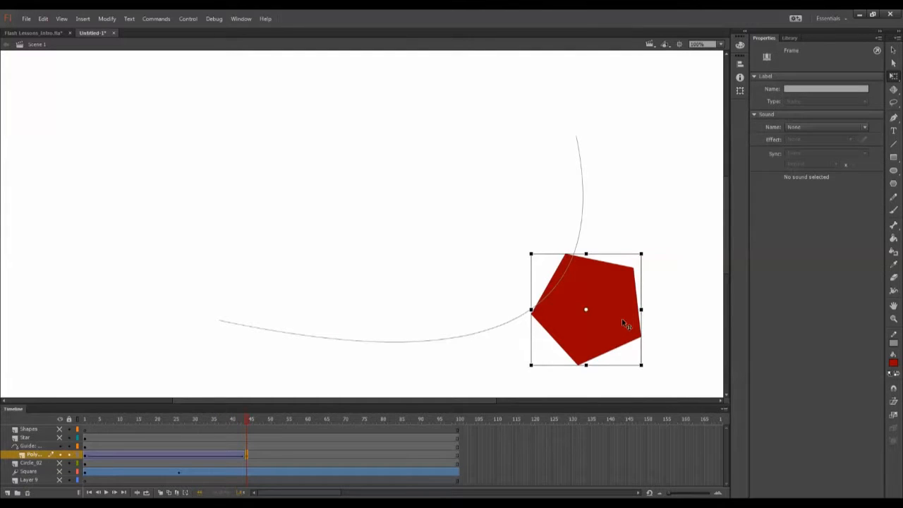
{"action": "left_click_drag", "start_coordinate": [621, 319], "coordinate": [612, 145]}
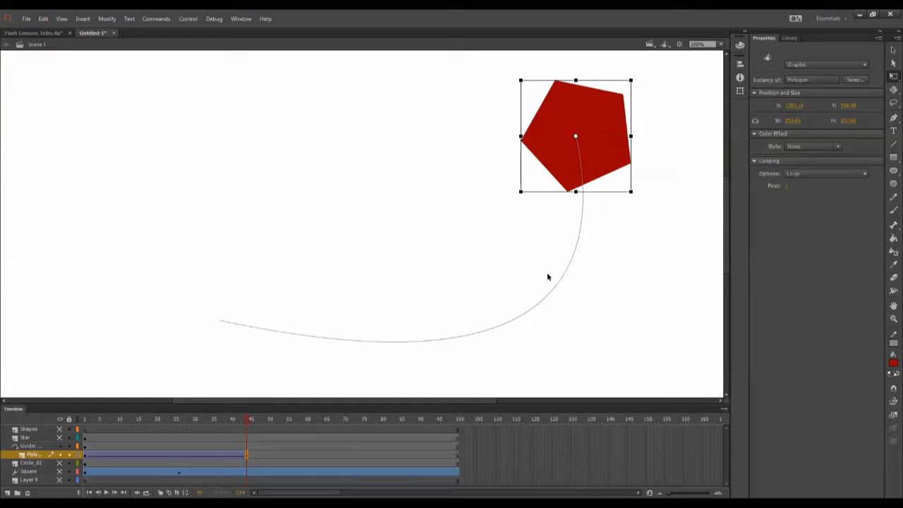
Scrub the polygon along the guide, and reshape the guide into a curve bulging toward the stage's upper-left area.
{"action": "left_click_drag", "start_coordinate": [248, 419], "coordinate": [124, 425]}
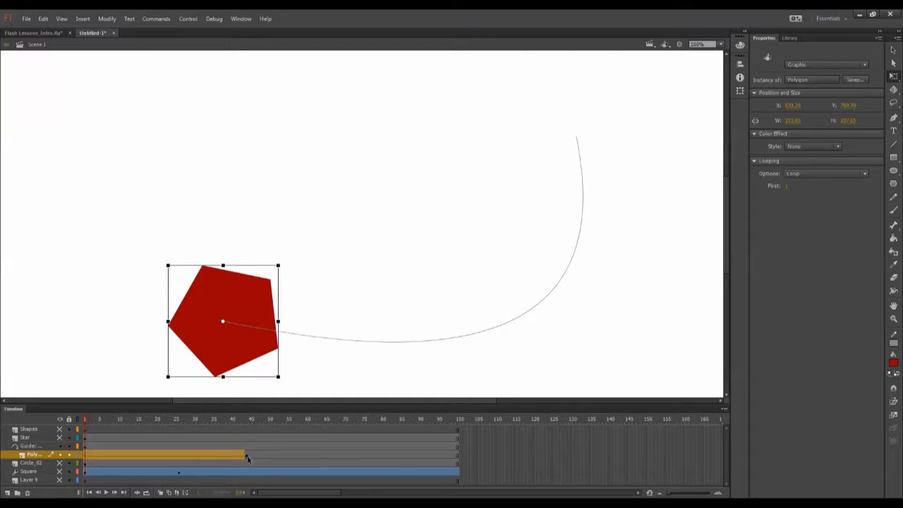
{"action": "left_click", "coordinate": [246, 455]}
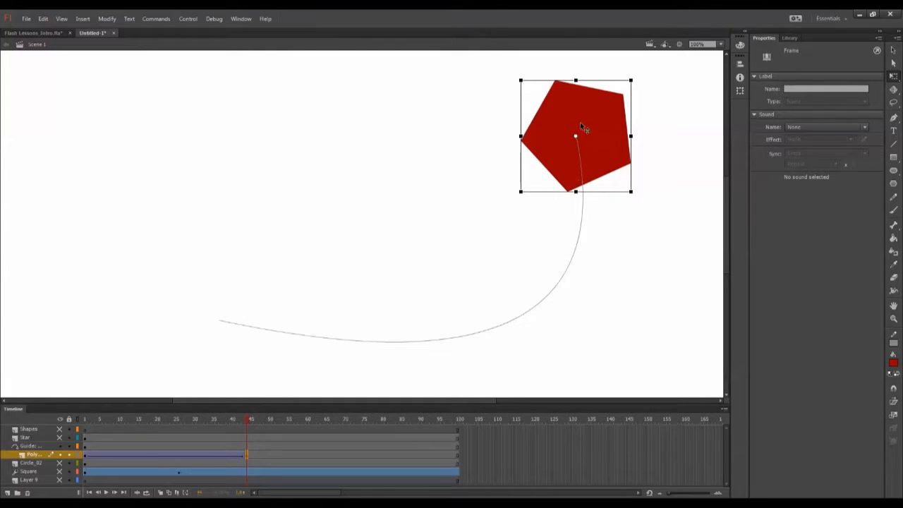
{"action": "left_click_drag", "start_coordinate": [242, 422], "coordinate": [155, 452]}
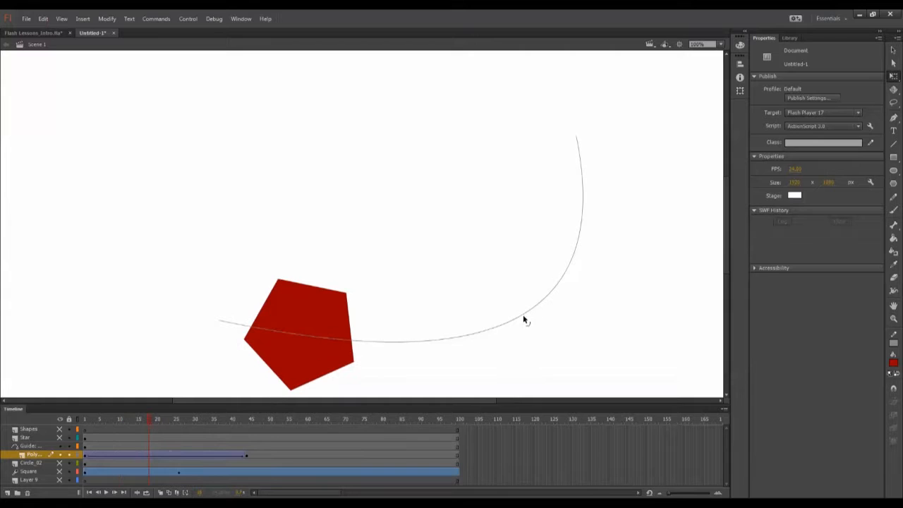
{"action": "left_click_drag", "start_coordinate": [523, 320], "coordinate": [216, 124]}
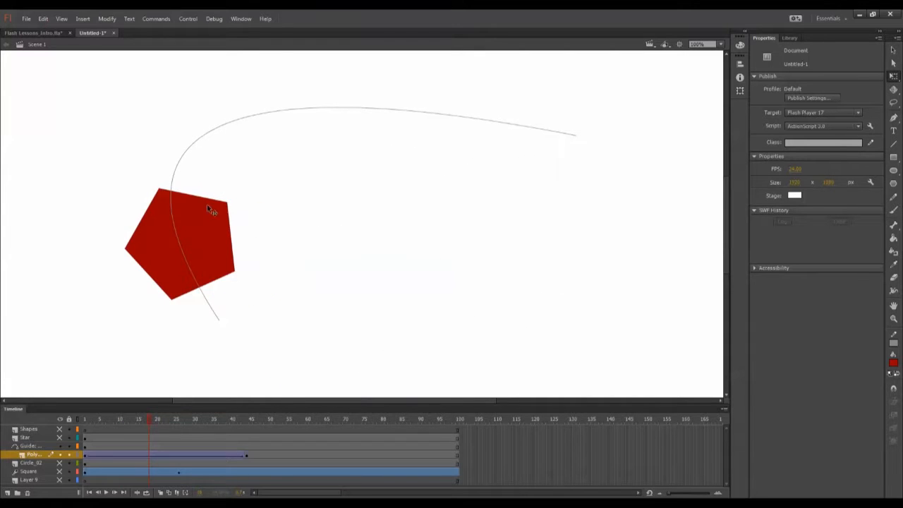
{"action": "left_click_drag", "start_coordinate": [146, 419], "coordinate": [189, 454]}
Set the polygon tween's ease to 100 out, and preview its spacing along the guide with Onion Skin.
{"action": "left_click", "coordinate": [178, 457]}
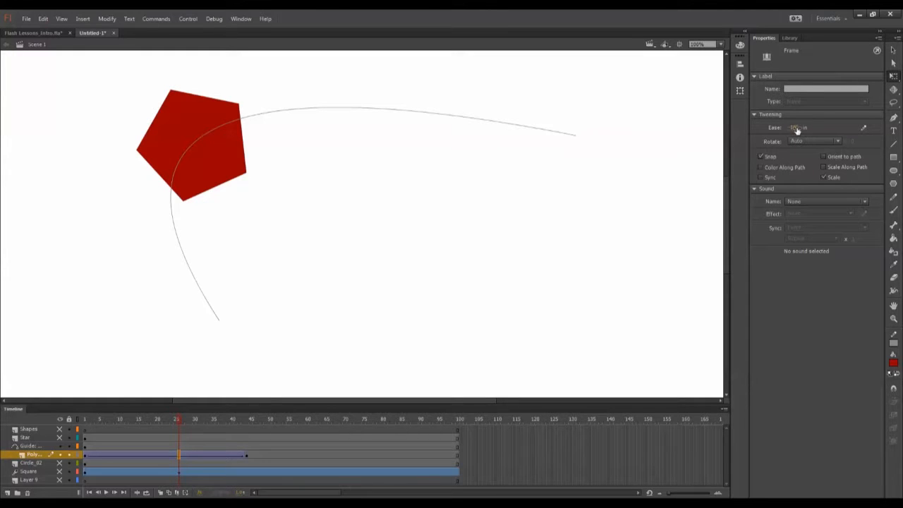
{"action": "left_click_drag", "start_coordinate": [797, 131], "coordinate": [883, 134]}
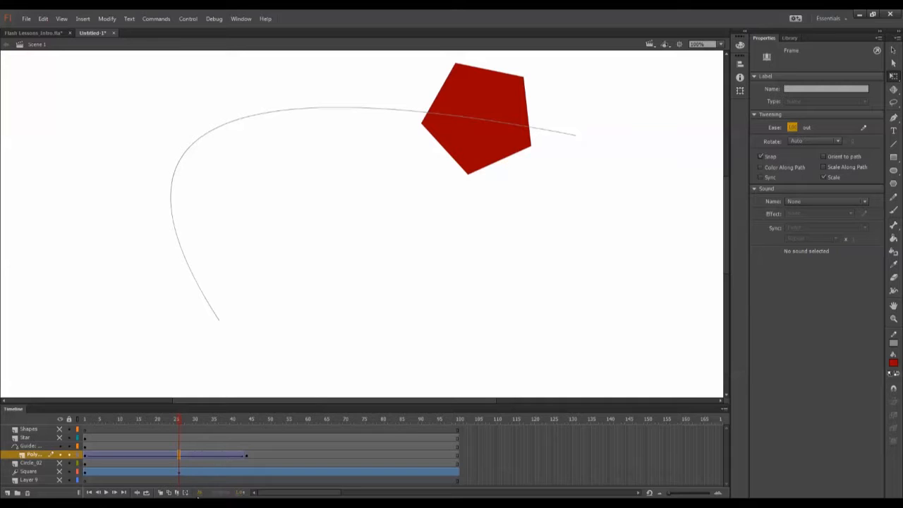
{"action": "left_click", "coordinate": [161, 494]}
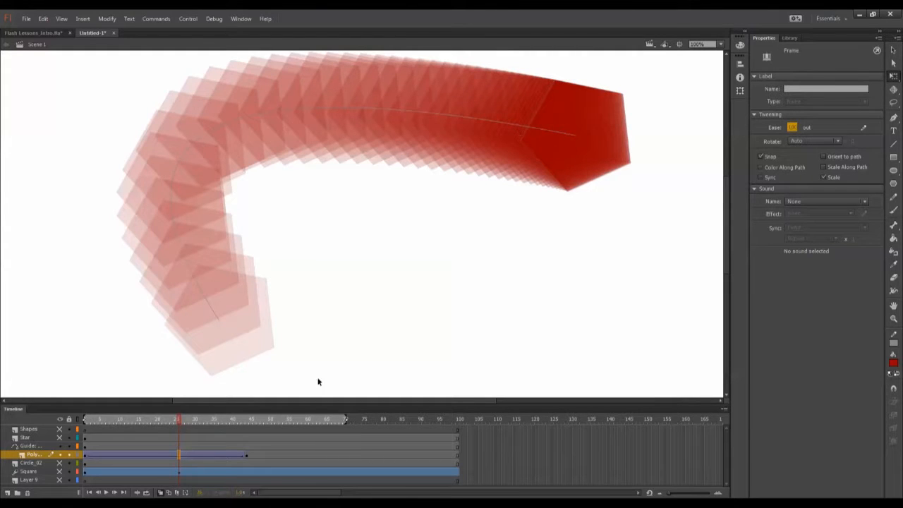
{"action": "left_click", "coordinate": [161, 493]}
Show all the hidden layers again, and scrub the timeline to check the combined animations.
{"action": "left_click_drag", "start_coordinate": [61, 428], "coordinate": [61, 471]}
{"action": "left_click", "coordinate": [428, 268]}
{"action": "mouse_move", "coordinate": [189, 421]}
{"action": "left_mouse_down"}
{"action": "mouse_move", "coordinate": [99, 440]}
{"action": "mouse_move", "coordinate": [256, 429]}
{"action": "mouse_move", "coordinate": [182, 422]}
{"action": "left_mouse_up"}
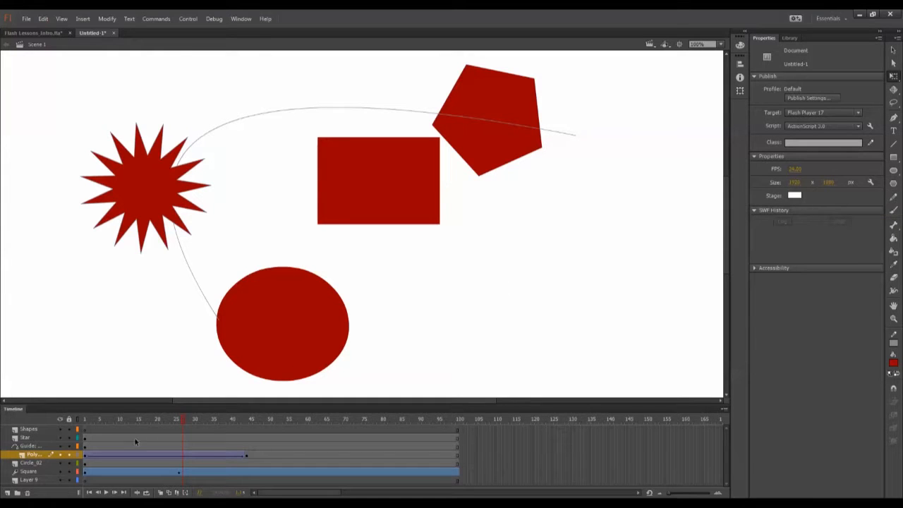
Delete all the layers, from Shapes down to Layer 9, to clear the scene.
{"action": "left_click", "coordinate": [35, 428]}
{"action": "left_click", "coordinate": [34, 480], "text": "shift"}
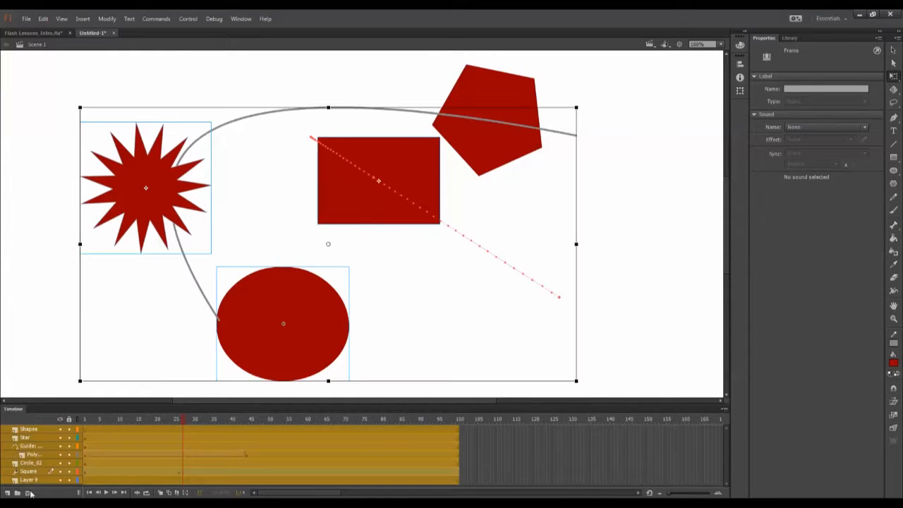
{"action": "left_click", "coordinate": [29, 492]}
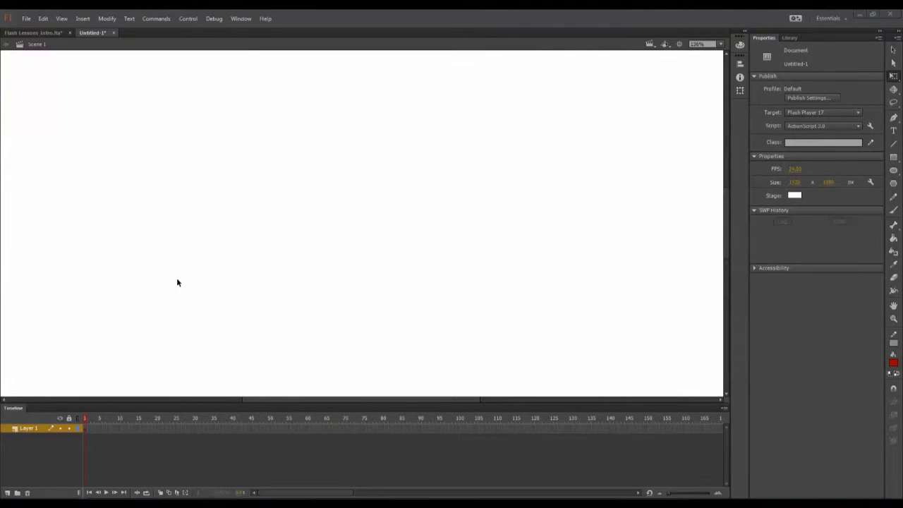
Draw a freehand zigzag line with the Pencil tool in the upper-left area of the empty stage.
{"action": "key", "text": "y"}
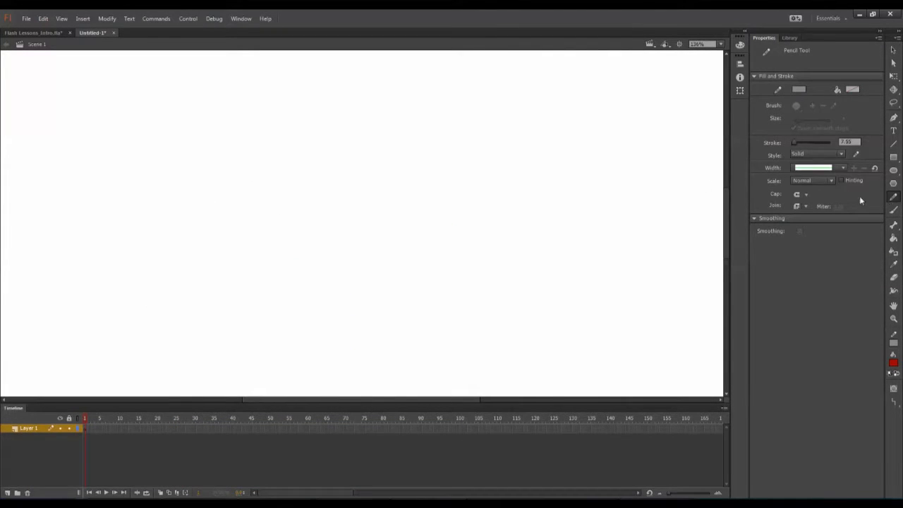
{"action": "mouse_move", "coordinate": [199, 116]}
{"action": "left_mouse_down"}
{"action": "mouse_move", "coordinate": [162, 216]}
{"action": "mouse_move", "coordinate": [241, 233]}
{"action": "left_mouse_up"}
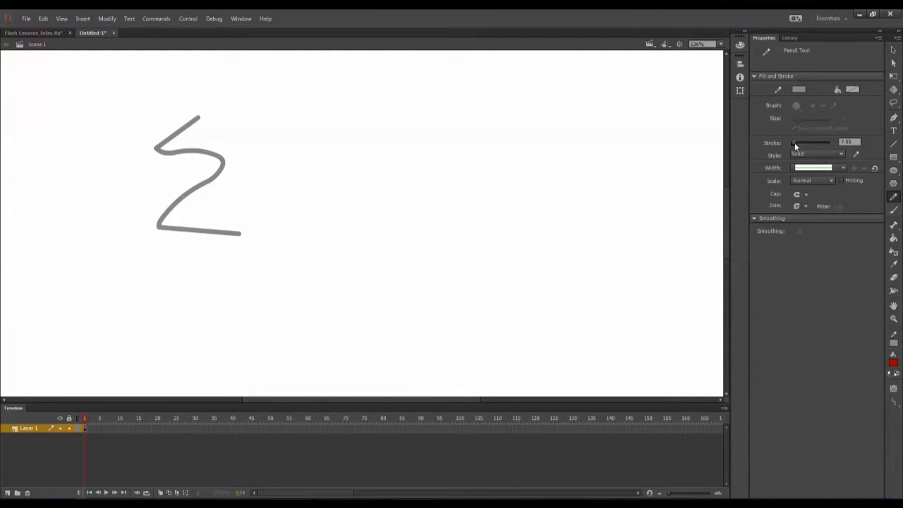
Draw a very thin freehand S-curve and a much thicker zigzag beside it with the Pencil tool, using different stroke sizes.
{"action": "mouse_move", "coordinate": [434, 101]}
{"action": "left_mouse_down"}
{"action": "mouse_move", "coordinate": [443, 183]}
{"action": "mouse_move", "coordinate": [430, 209]}
{"action": "left_mouse_up"}
{"action": "left_click_drag", "start_coordinate": [568, 116], "coordinate": [552, 226]}
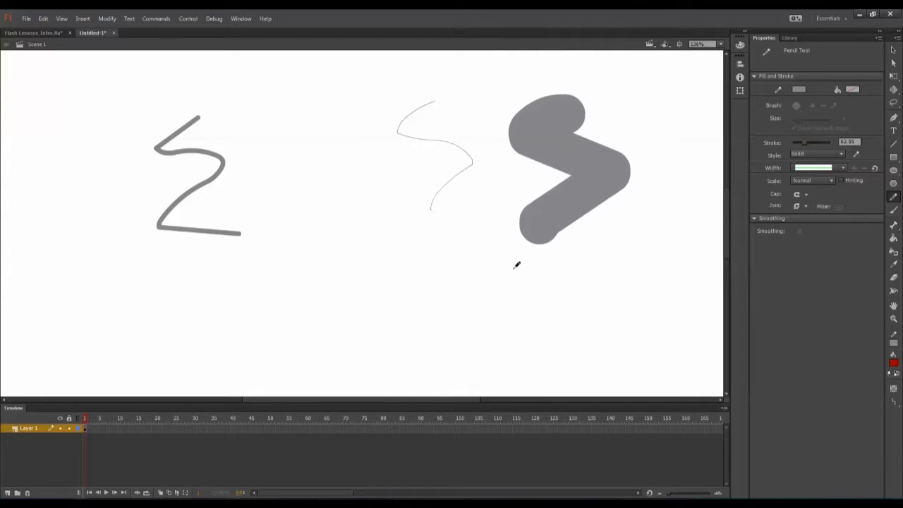
Select the thin and thick pencil lines together and set their stroke size to 1.30.
{"action": "left_click", "coordinate": [893, 76]}
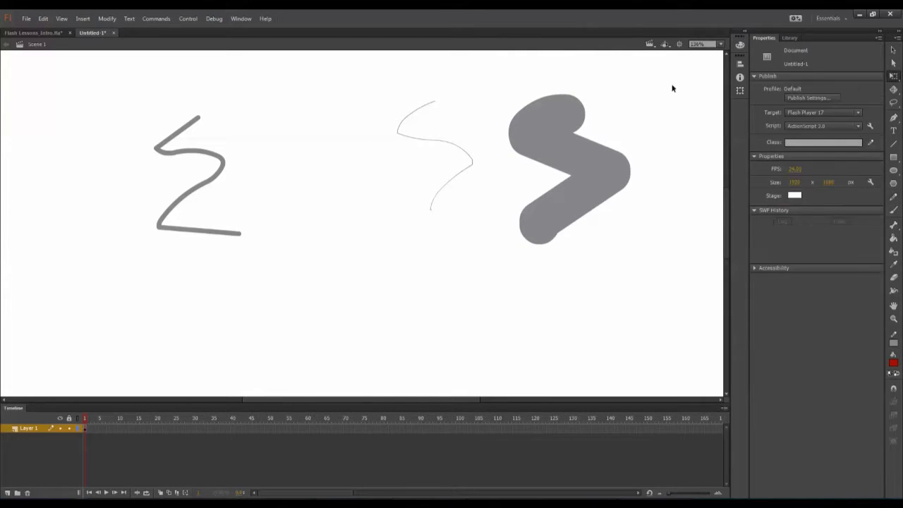
{"action": "left_click_drag", "start_coordinate": [672, 79], "coordinate": [284, 331]}
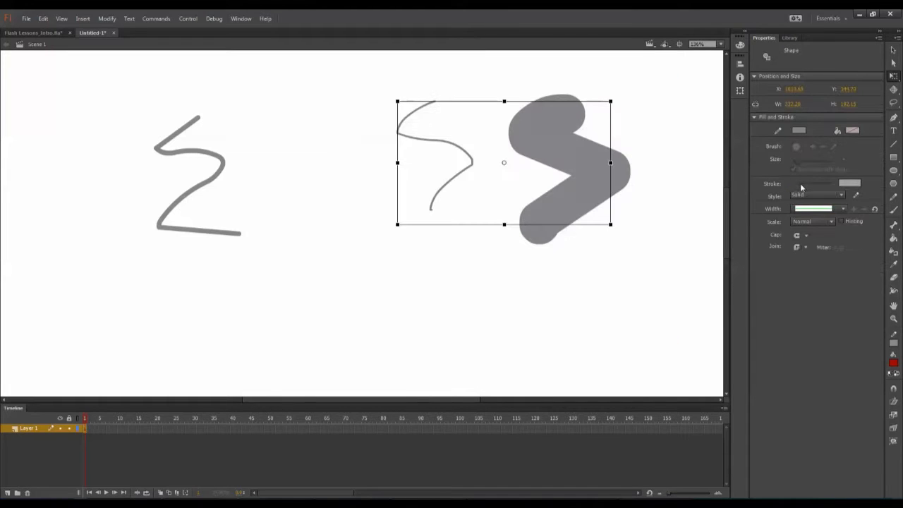
{"action": "left_click_drag", "start_coordinate": [799, 182], "coordinate": [793, 184]}
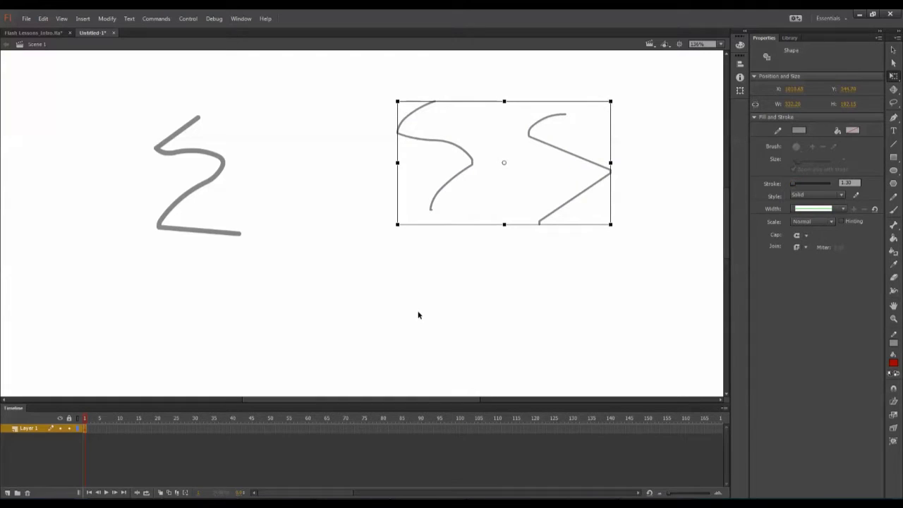
{"action": "left_click", "coordinate": [305, 354]}
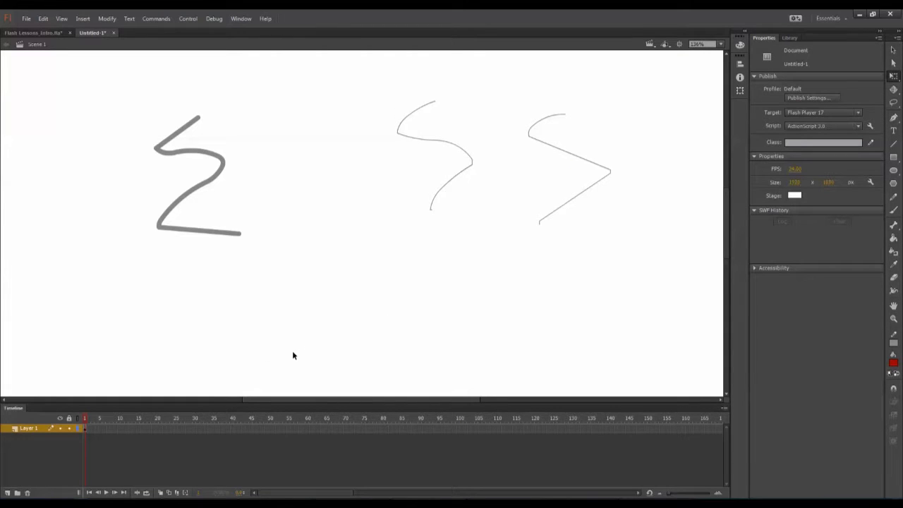
Examine how the three pencil lines look at different zoom levels.
{"action": "key", "text": "ctrl+minus"}
{"action": "key", "text": "ctrl+minus"}
{"action": "key", "text": "ctrl+minus"}
{"action": "key", "text": "ctrl+minus"}
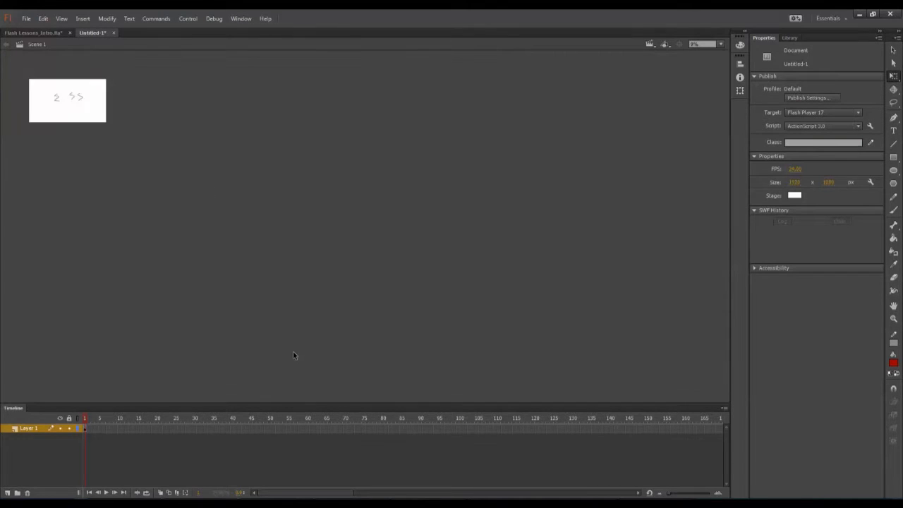
{"action": "key", "text": "ctrl+equal"}
{"action": "key", "text": "ctrl+equal"}
{"action": "key", "text": "ctrl+equal"}
{"action": "key", "text": "ctrl+equal"}
{"action": "key", "text": "ctrl+equal"}
{"action": "key", "text": "ctrl+minus"}
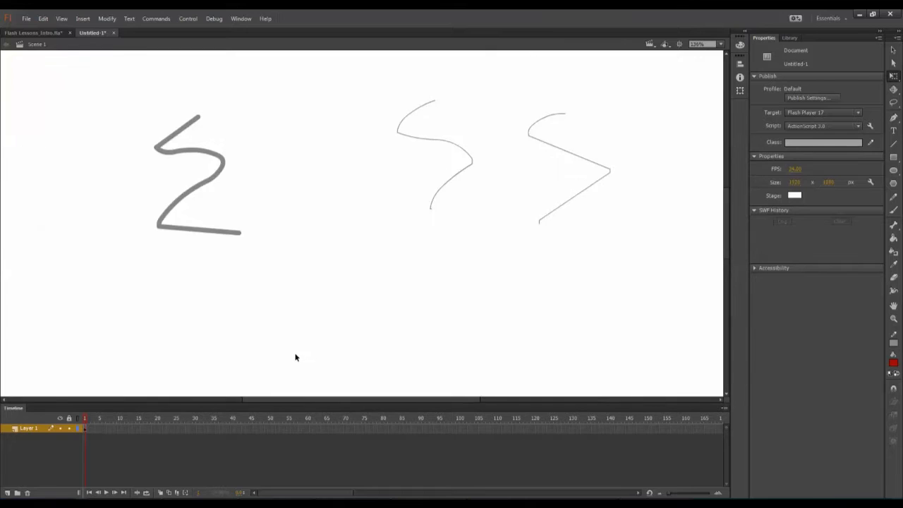
{"action": "key", "text": "ctrl+equal"}
{"action": "key", "text": "ctrl+minus"}
{"action": "key", "text": "ctrl+minus"}
{"action": "key", "text": "ctrl+equal"}
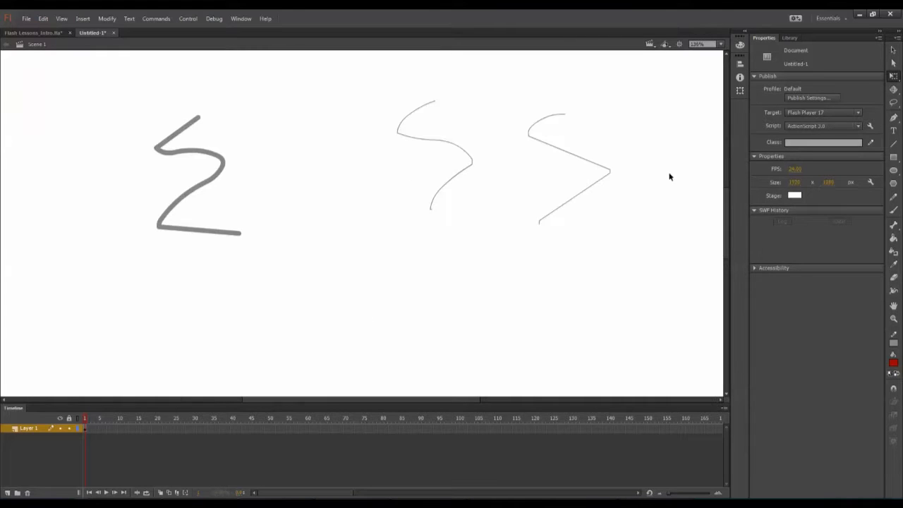
Delete all the pencil lines and draw a new freehand S-curve with the Pencil tool at stroke size 1.30.
{"action": "left_click_drag", "start_coordinate": [674, 85], "coordinate": [54, 359]}
{"action": "key", "text": "Delete"}
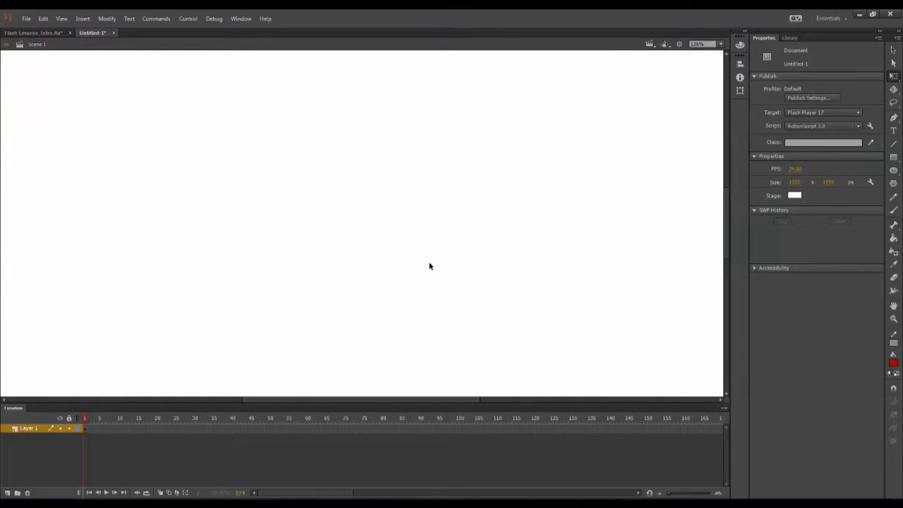
{"action": "left_click", "coordinate": [894, 144]}
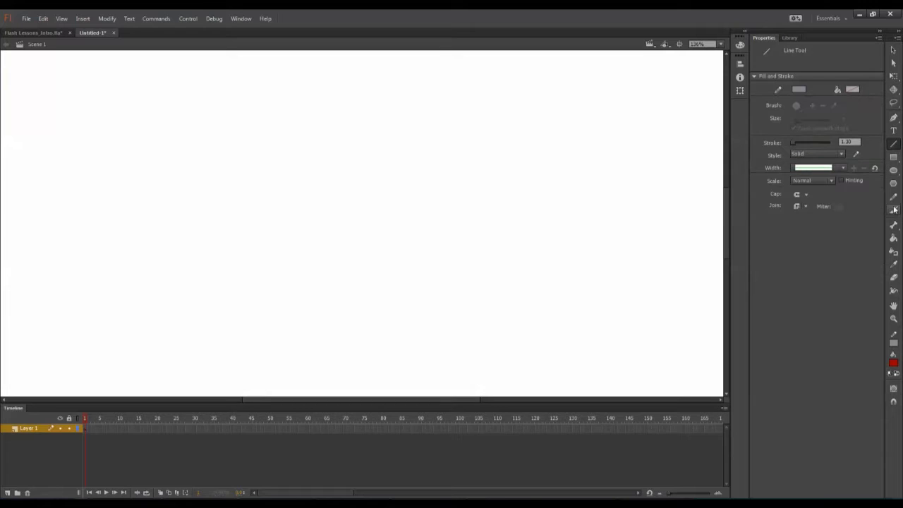
{"action": "left_click", "coordinate": [894, 198]}
{"action": "mouse_move", "coordinate": [172, 107]}
{"action": "left_mouse_down"}
{"action": "mouse_move", "coordinate": [174, 149]}
{"action": "mouse_move", "coordinate": [230, 290]}
{"action": "left_mouse_up"}
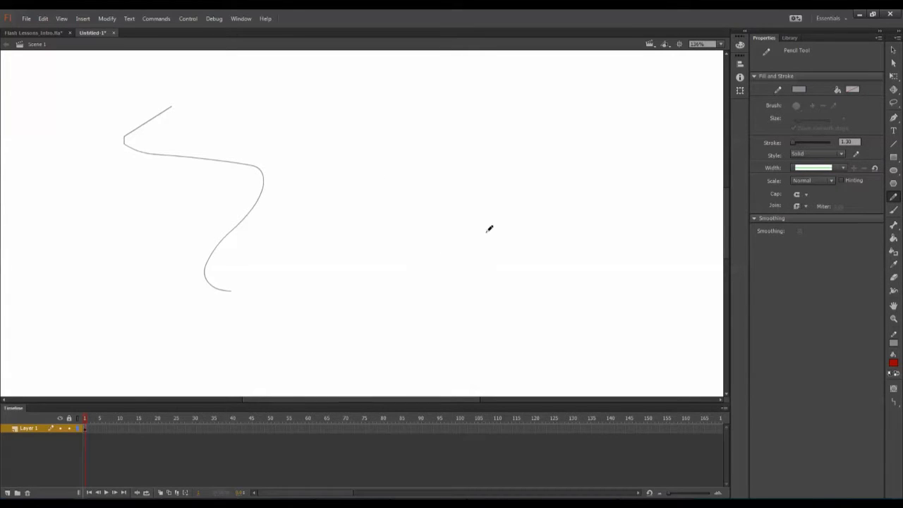
Reshape the upper bend of the pencil curve with the Subselection tool, adjusting a direction handle and pulling one anchor point outward.
{"action": "left_click", "coordinate": [893, 62]}
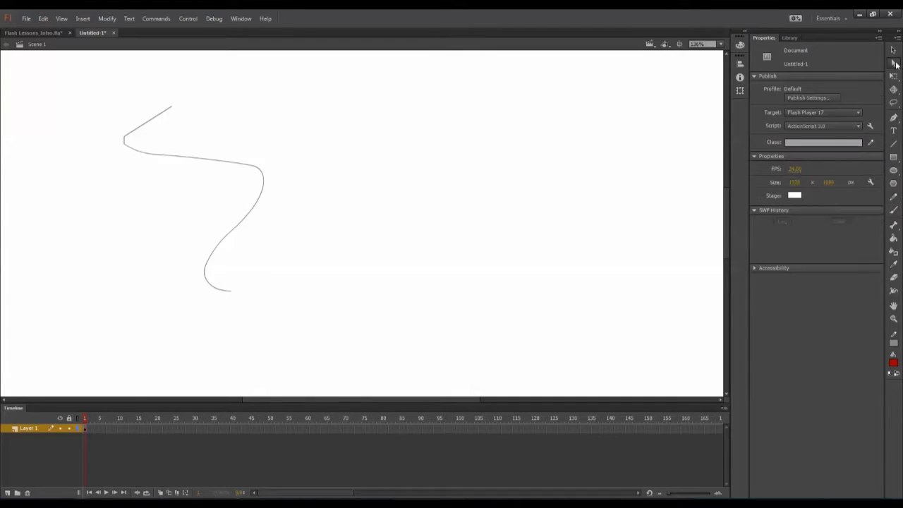
{"action": "left_click_drag", "start_coordinate": [83, 78], "coordinate": [329, 267]}
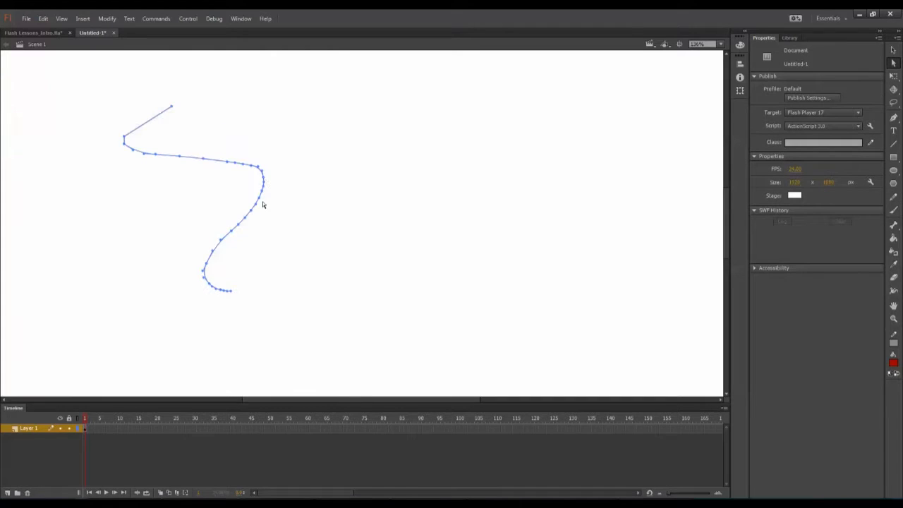
{"action": "left_click", "coordinate": [293, 173]}
{"action": "left_click_drag", "start_coordinate": [249, 166], "coordinate": [272, 182]}
{"action": "key", "text": "ctrl+z"}
{"action": "left_click_drag", "start_coordinate": [235, 165], "coordinate": [254, 126]}
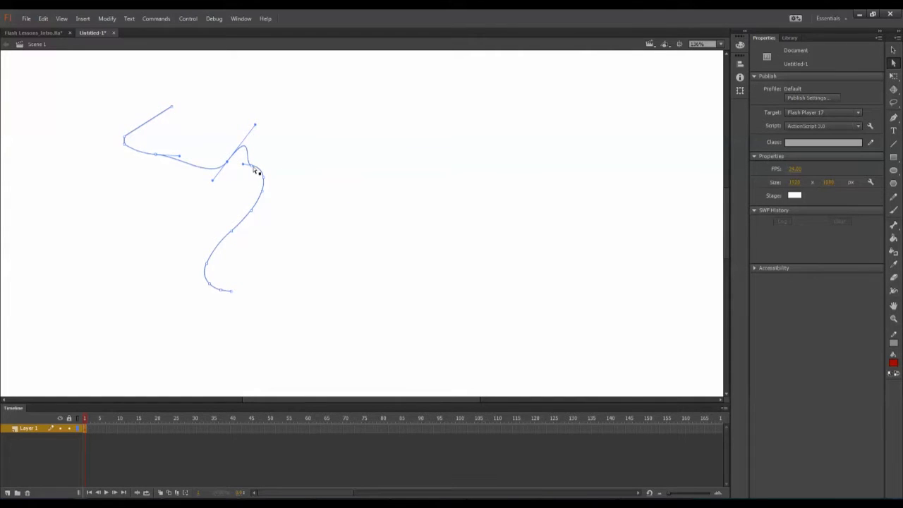
{"action": "left_click_drag", "start_coordinate": [251, 167], "coordinate": [283, 159]}
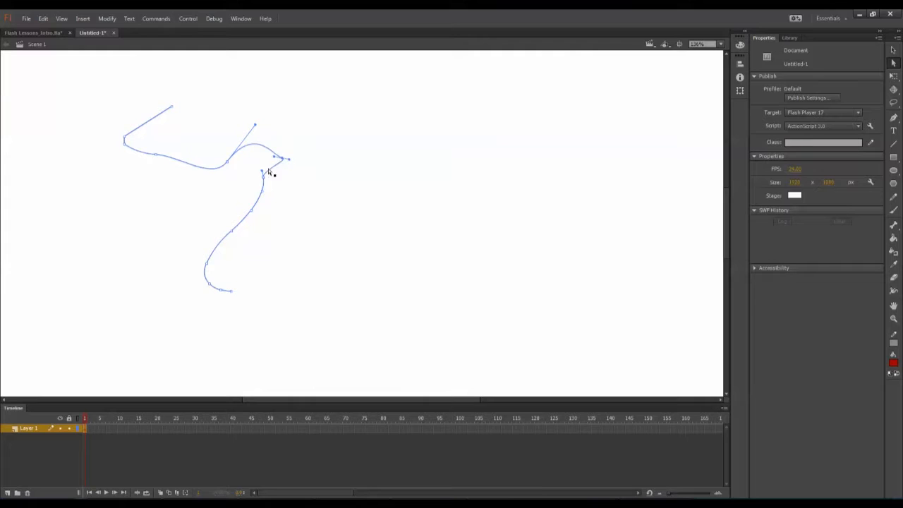
{"action": "left_click", "coordinate": [299, 174]}
Paint a red freehand S-curve beside the pencil line with the Brush tool, and inspect its anchor points with the Subselection tool.
{"action": "left_click", "coordinate": [893, 210]}
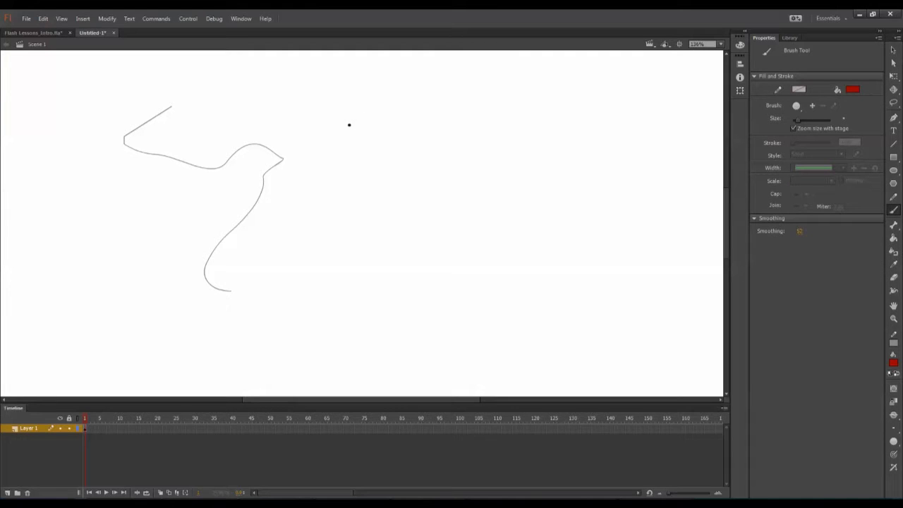
{"action": "mouse_move", "coordinate": [359, 103]}
{"action": "left_mouse_down"}
{"action": "mouse_move", "coordinate": [427, 161]}
{"action": "mouse_move", "coordinate": [390, 264]}
{"action": "left_mouse_up"}
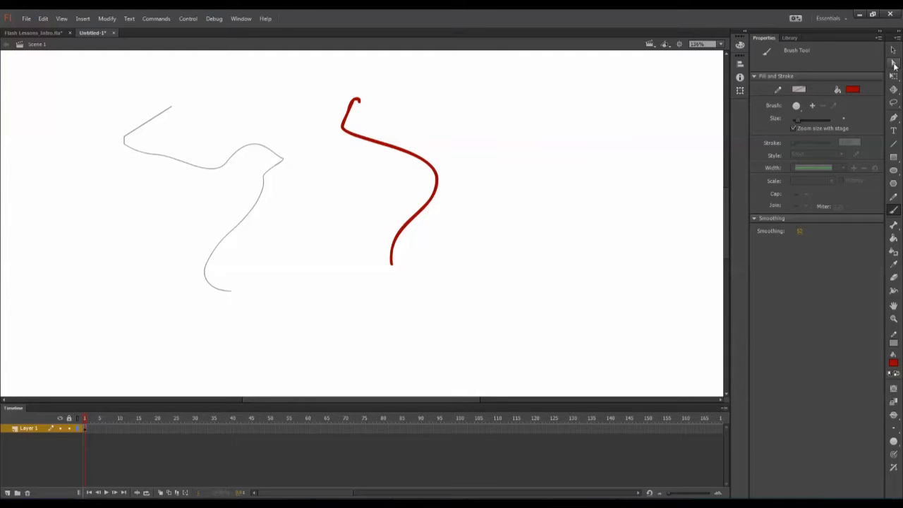
{"action": "left_click", "coordinate": [893, 62]}
{"action": "left_click_drag", "start_coordinate": [471, 84], "coordinate": [254, 328]}
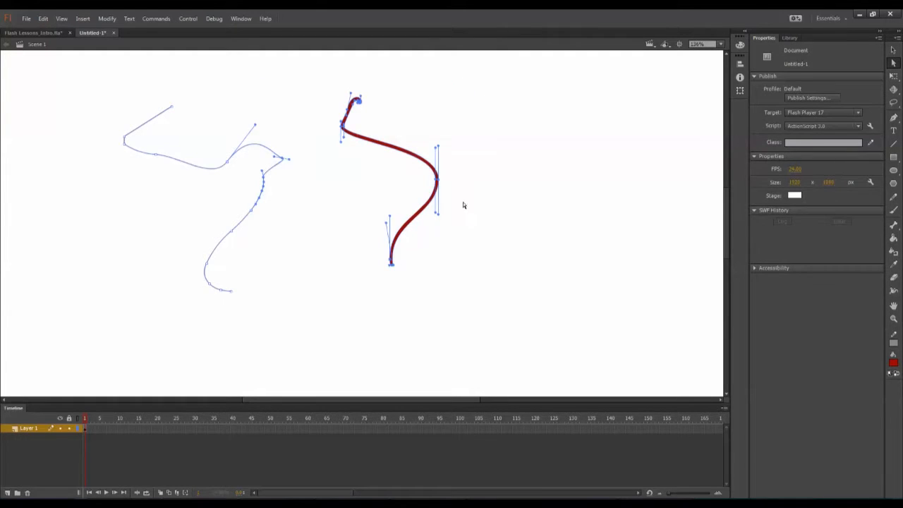
{"action": "left_click", "coordinate": [454, 135]}
{"action": "left_click", "coordinate": [397, 240]}
{"action": "left_click", "coordinate": [469, 150]}
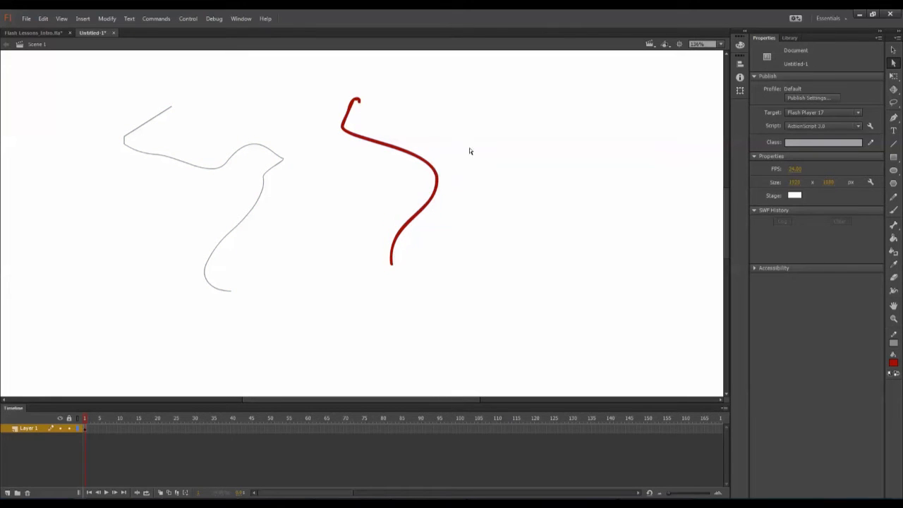
Widen the red stroke's middle bend by pulling its outer-edge and inner-edge anchor points to the right.
{"action": "left_click", "coordinate": [439, 181]}
{"action": "left_click_drag", "start_coordinate": [438, 181], "coordinate": [489, 176]}
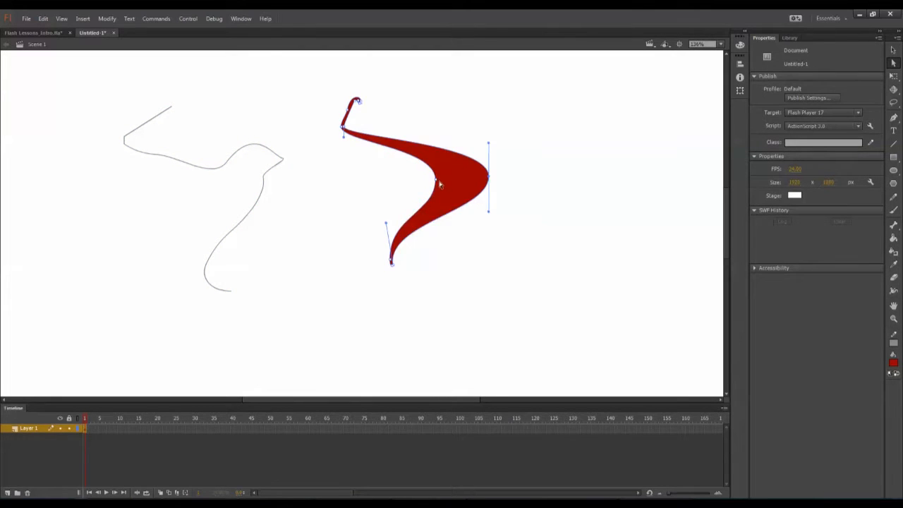
{"action": "left_click", "coordinate": [394, 203]}
{"action": "mouse_move", "coordinate": [435, 186]}
{"action": "left_mouse_down"}
{"action": "mouse_move", "coordinate": [380, 182]}
{"action": "mouse_move", "coordinate": [486, 176]}
{"action": "left_mouse_up"}
{"action": "left_click", "coordinate": [517, 179]}
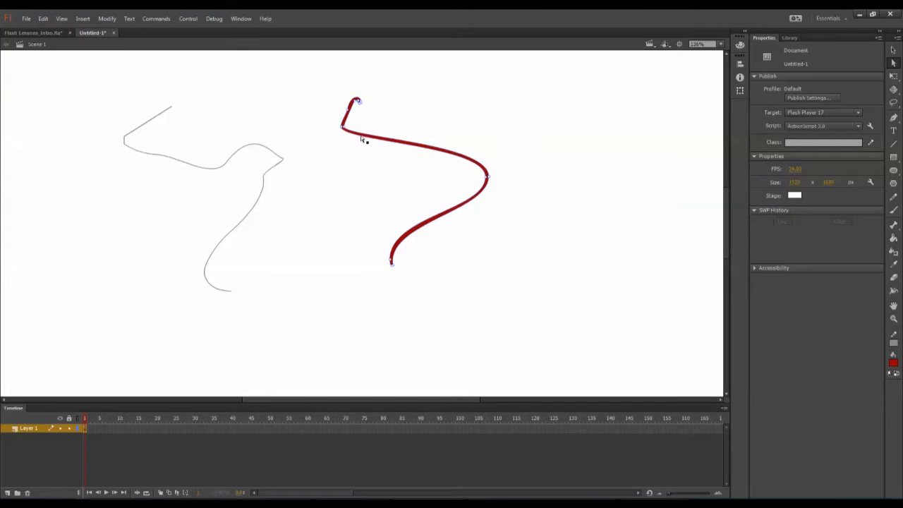
Bend the lower segments of the pencil line and the red brush stroke to the left with the Free Transform tool.
{"action": "left_click", "coordinate": [891, 78]}
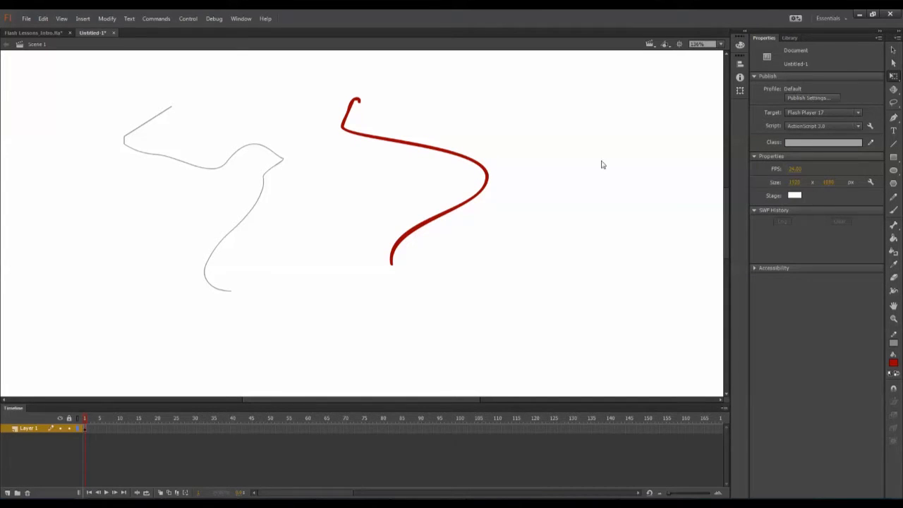
{"action": "mouse_move", "coordinate": [263, 178]}
{"action": "left_mouse_down"}
{"action": "mouse_move", "coordinate": [300, 264]}
{"action": "mouse_move", "coordinate": [170, 204]}
{"action": "mouse_move", "coordinate": [138, 234]}
{"action": "left_mouse_up"}
{"action": "mouse_move", "coordinate": [437, 218]}
{"action": "left_mouse_down"}
{"action": "mouse_move", "coordinate": [409, 207]}
{"action": "mouse_move", "coordinate": [430, 228]}
{"action": "mouse_move", "coordinate": [367, 204]}
{"action": "mouse_move", "coordinate": [379, 197]}
{"action": "mouse_move", "coordinate": [391, 206]}
{"action": "left_mouse_up"}
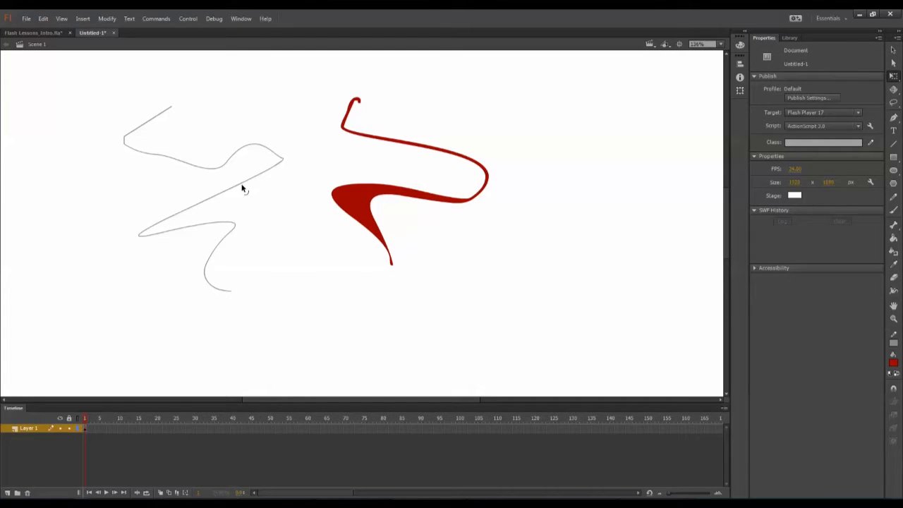
Pull new corner points out of the pencil line below its upper bend, and curve the segment between them.
{"action": "left_click_drag", "start_coordinate": [243, 187], "coordinate": [273, 226]}
{"action": "key", "text": "alt"}
{"action": "left_click_drag", "start_coordinate": [222, 208], "coordinate": [243, 170]}
{"action": "key", "text": "ctrl+equal"}
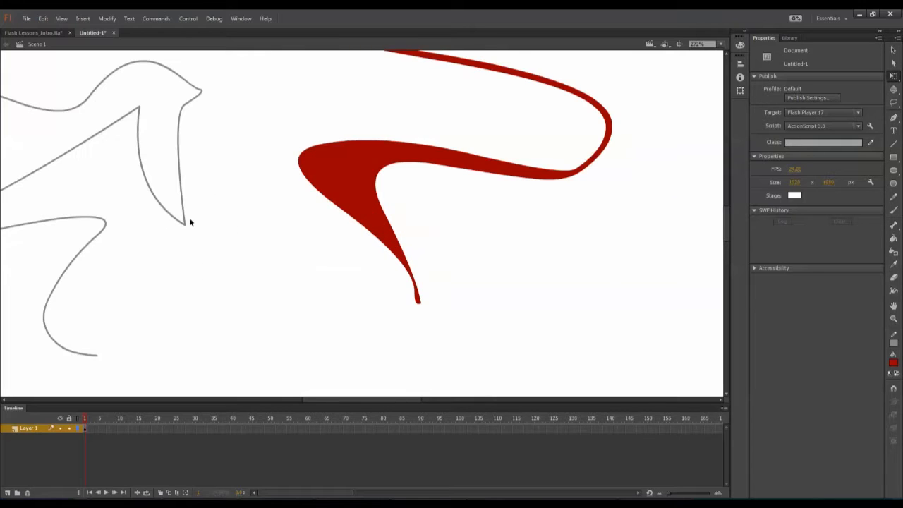
{"action": "left_click_drag", "start_coordinate": [205, 204], "coordinate": [244, 276]}
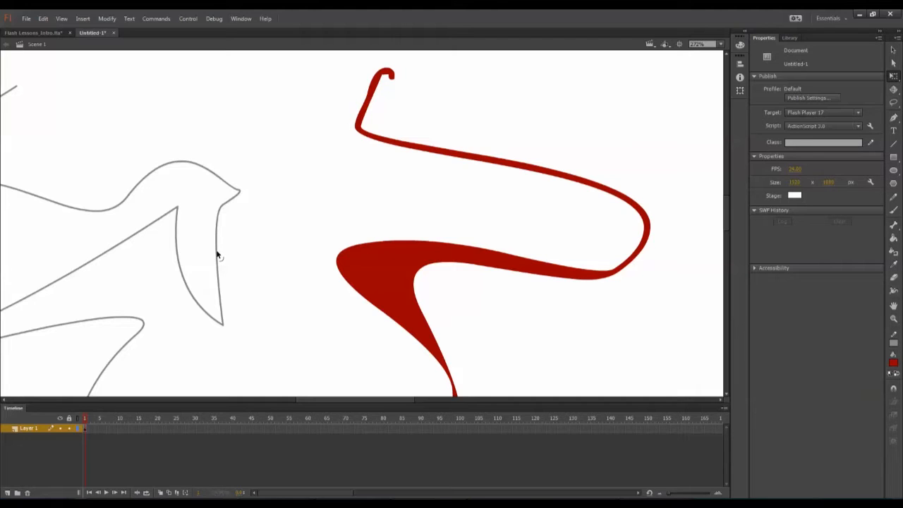
{"action": "mouse_move", "coordinate": [218, 259]}
{"action": "left_mouse_down"}
{"action": "mouse_move", "coordinate": [254, 250]}
{"action": "mouse_move", "coordinate": [256, 300]}
{"action": "mouse_move", "coordinate": [249, 282]}
{"action": "mouse_move", "coordinate": [265, 309]}
{"action": "mouse_move", "coordinate": [209, 258]}
{"action": "left_mouse_up"}
{"action": "left_click_drag", "start_coordinate": [214, 254], "coordinate": [257, 286]}
{"action": "left_click_drag", "start_coordinate": [217, 238], "coordinate": [227, 254]}
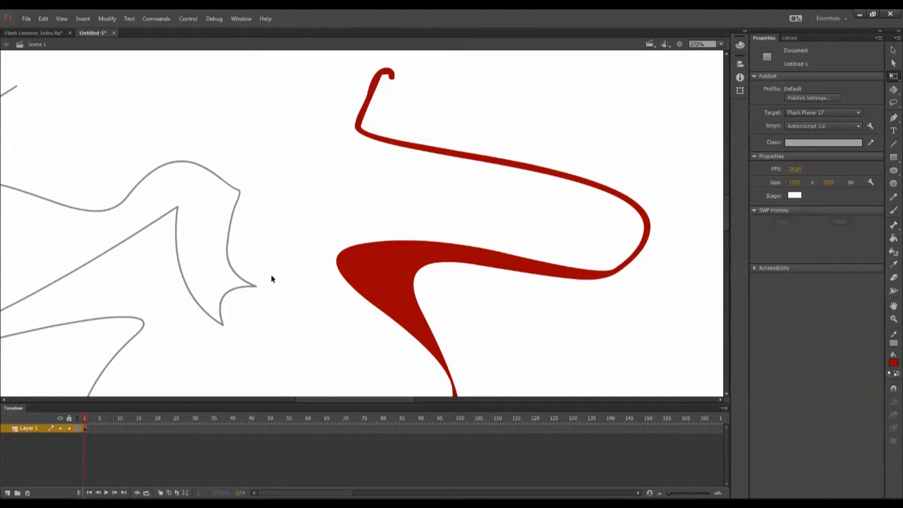
Delete the reshaped pencil line and red brush stroke to clear the stage.
{"action": "key", "text": "ctrl+minus"}
{"action": "key", "text": "ctrl+minus"}
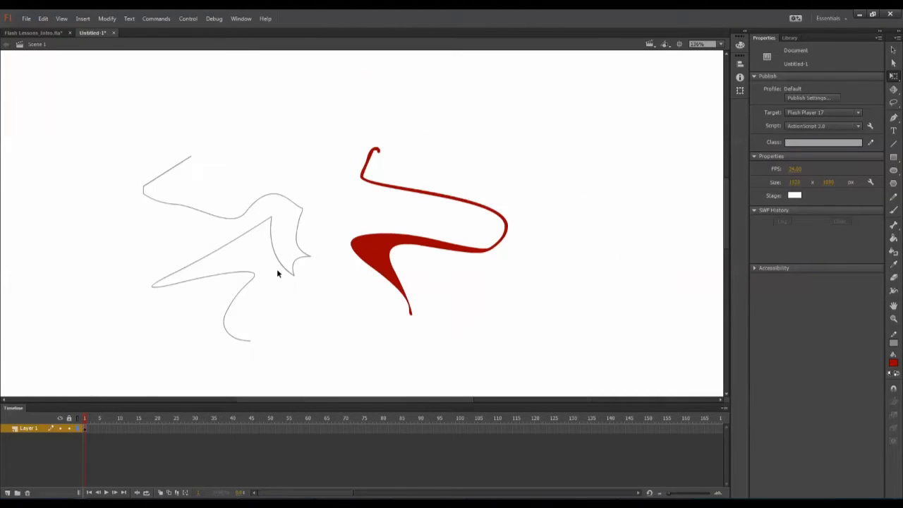
{"action": "left_click_drag", "start_coordinate": [550, 135], "coordinate": [158, 357]}
{"action": "key", "text": "Delete"}
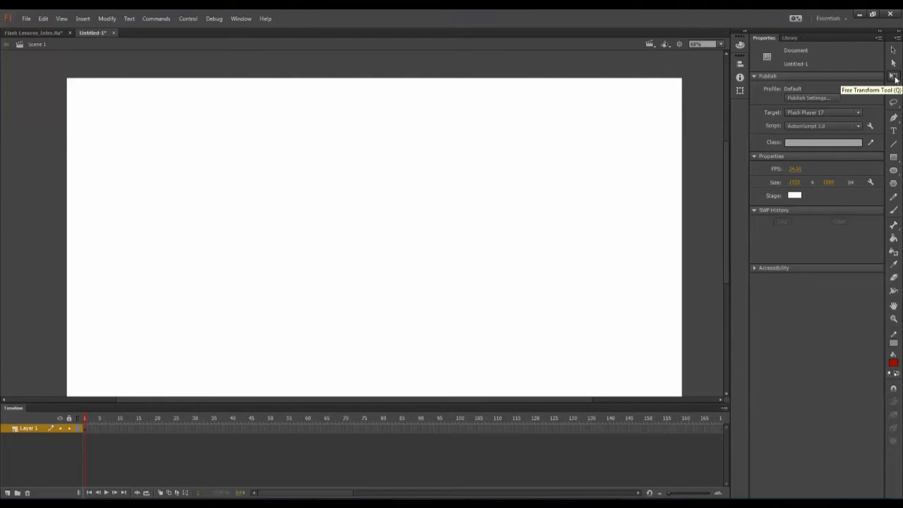
Draw a closed, winding freeform outline with the Pen tool in the middle of the stage, using curved anchor points.
{"action": "left_click", "coordinate": [893, 118]}
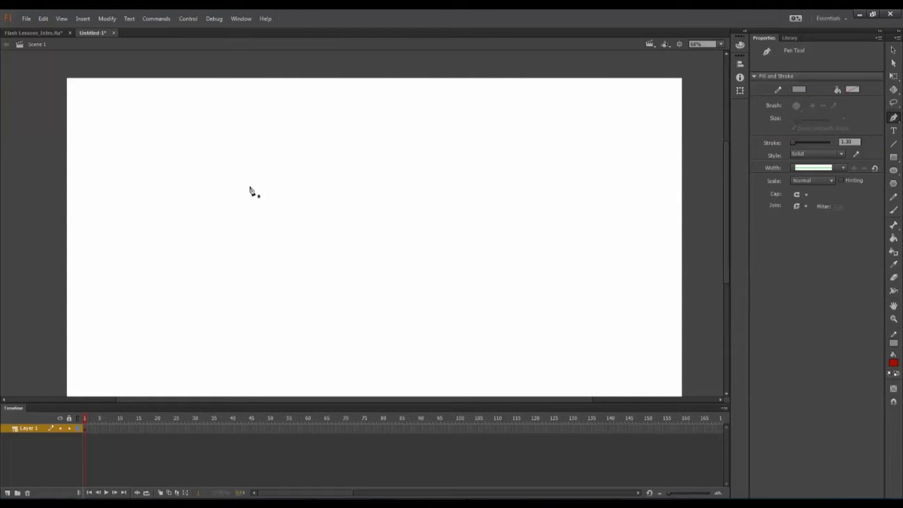
{"action": "left_click_drag", "start_coordinate": [271, 173], "coordinate": [275, 217]}
{"action": "left_click_drag", "start_coordinate": [336, 225], "coordinate": [386, 219]}
{"action": "left_click_drag", "start_coordinate": [440, 173], "coordinate": [472, 202]}
{"action": "left_click_drag", "start_coordinate": [460, 236], "coordinate": [431, 238]}
{"action": "left_click_drag", "start_coordinate": [359, 269], "coordinate": [346, 309]}
{"action": "left_click_drag", "start_coordinate": [415, 318], "coordinate": [443, 319]}
{"action": "left_click_drag", "start_coordinate": [520, 288], "coordinate": [528, 277]}
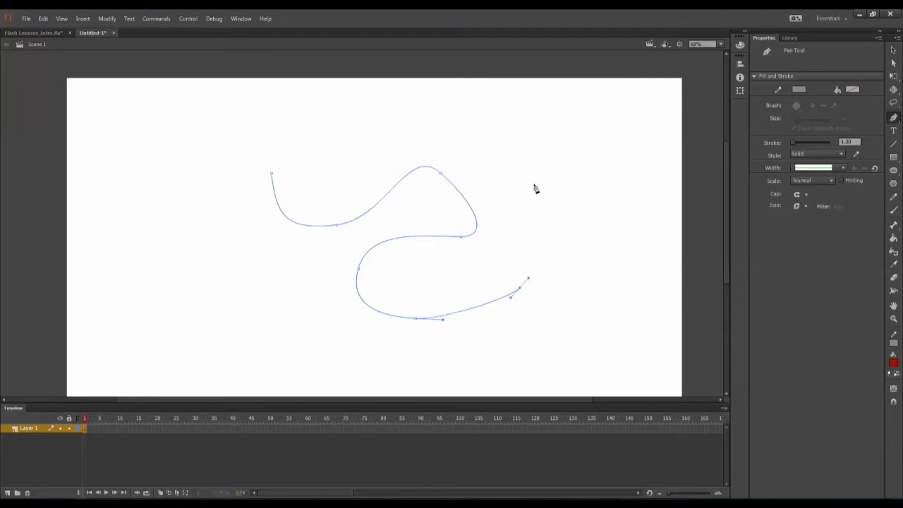
{"action": "left_click_drag", "start_coordinate": [533, 154], "coordinate": [525, 141]}
{"action": "left_click_drag", "start_coordinate": [362, 118], "coordinate": [346, 170]}
{"action": "left_click_drag", "start_coordinate": [297, 132], "coordinate": [297, 132]}
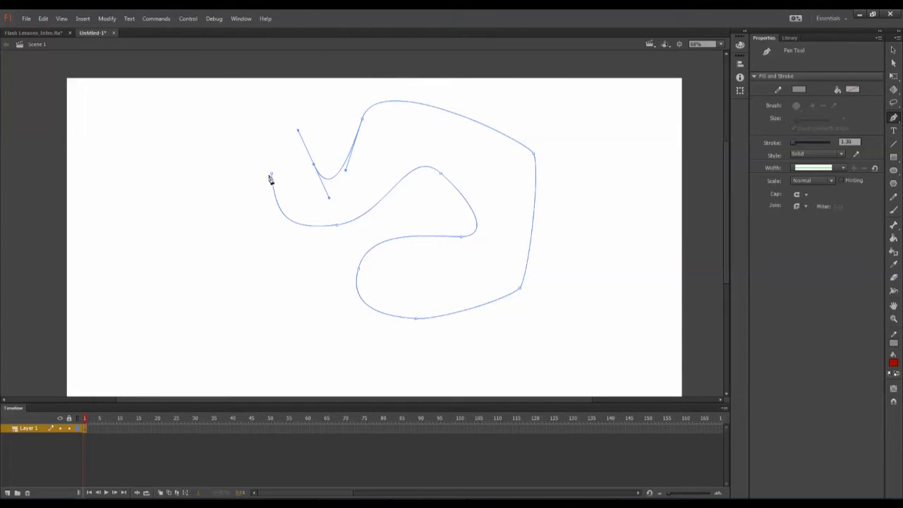
{"action": "left_click_drag", "start_coordinate": [273, 174], "coordinate": [285, 193]}
Enlarge the rounded bump at the outline's upper left by pulling its edges outward, and fill the closed shape with red.
{"action": "left_click", "coordinate": [894, 76]}
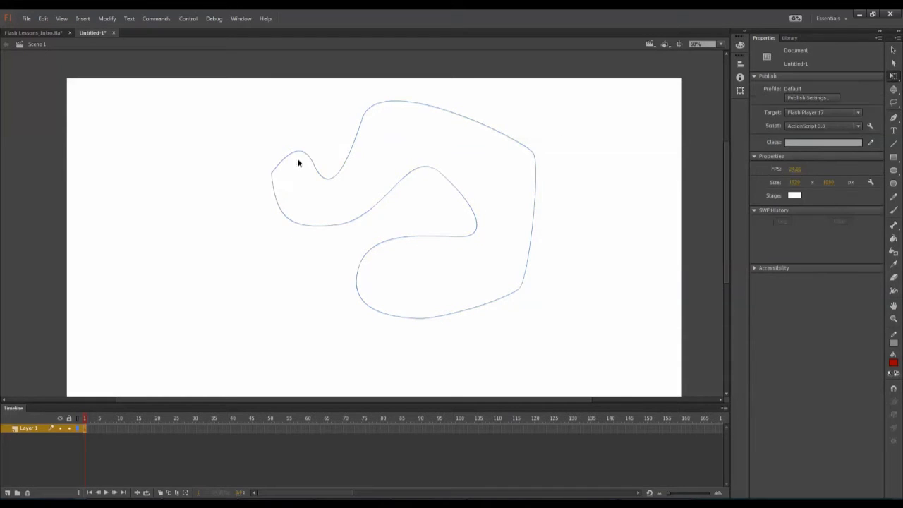
{"action": "left_click_drag", "start_coordinate": [314, 164], "coordinate": [334, 141]}
{"action": "mouse_move", "coordinate": [285, 160]}
{"action": "left_mouse_down"}
{"action": "mouse_move", "coordinate": [261, 146]}
{"action": "mouse_move", "coordinate": [277, 145]}
{"action": "left_mouse_up"}
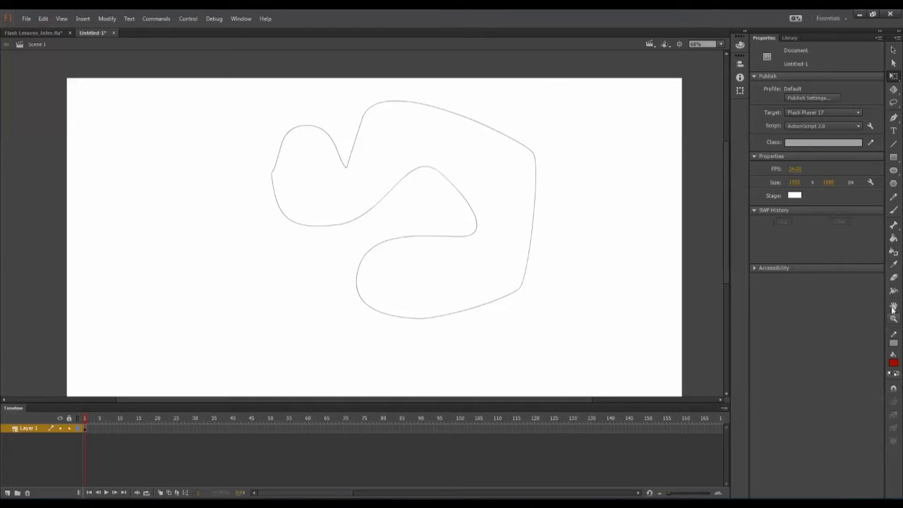
{"action": "left_click", "coordinate": [894, 238]}
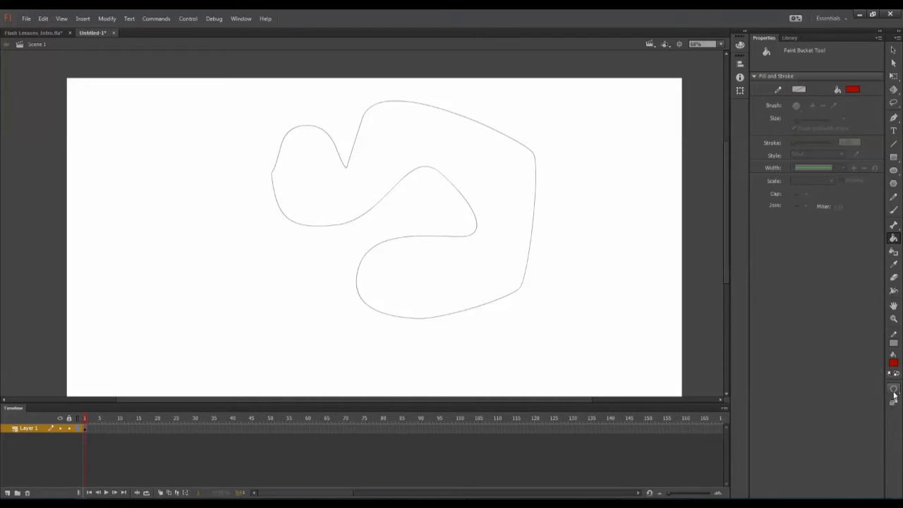
{"action": "left_click", "coordinate": [490, 225]}
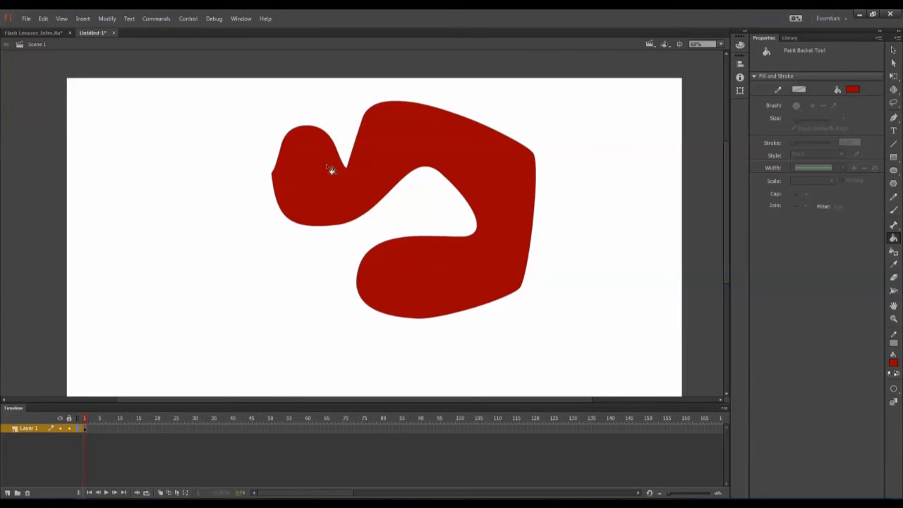
Undo the red fill and erase a small gap in the outline along the underside of its upper-left lobe.
{"action": "key", "text": "ctrl+z"}
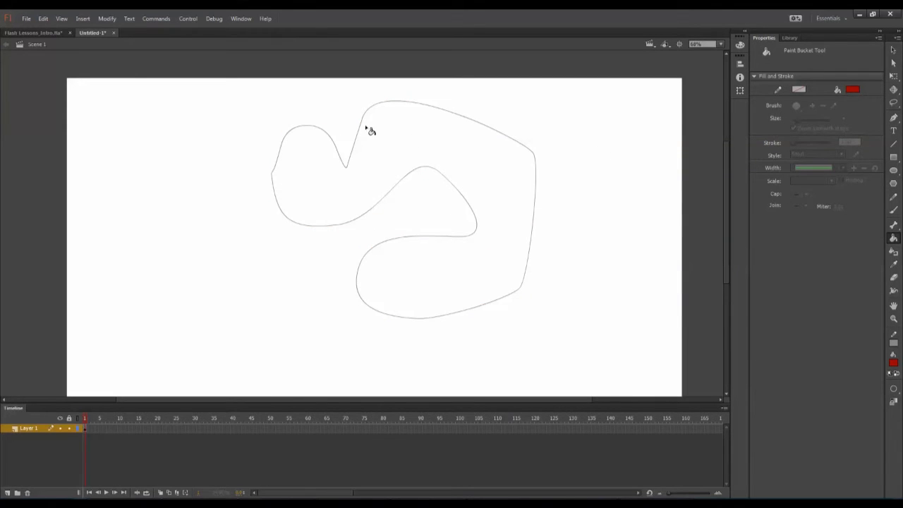
{"action": "left_click", "coordinate": [893, 278]}
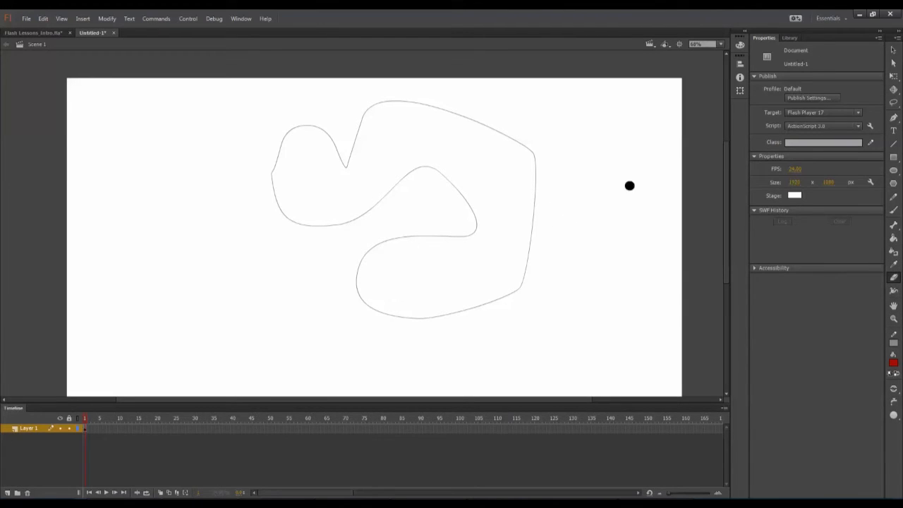
{"action": "key", "text": "ctrl+equal"}
{"action": "key", "text": "ctrl+equal"}
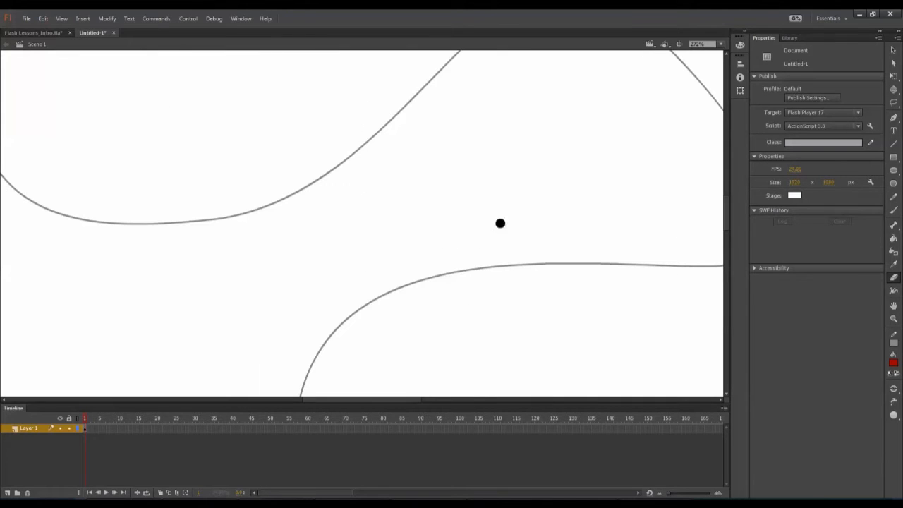
{"action": "left_click", "coordinate": [299, 195]}
{"action": "key", "text": "ctrl+minus"}
{"action": "key", "text": "ctrl+minus"}
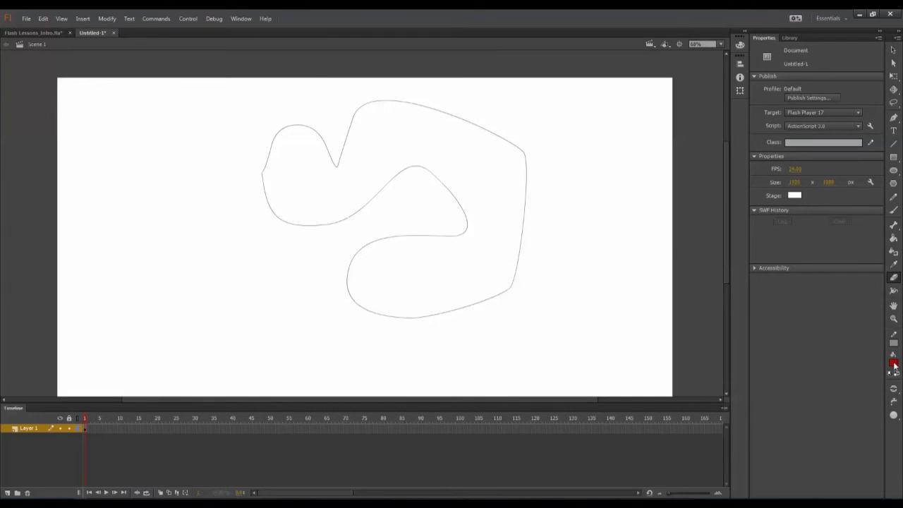
Set the Paint Bucket's gap size to Close Medium Gaps and fill the gapped outline with red.
{"action": "left_click", "coordinate": [892, 238]}
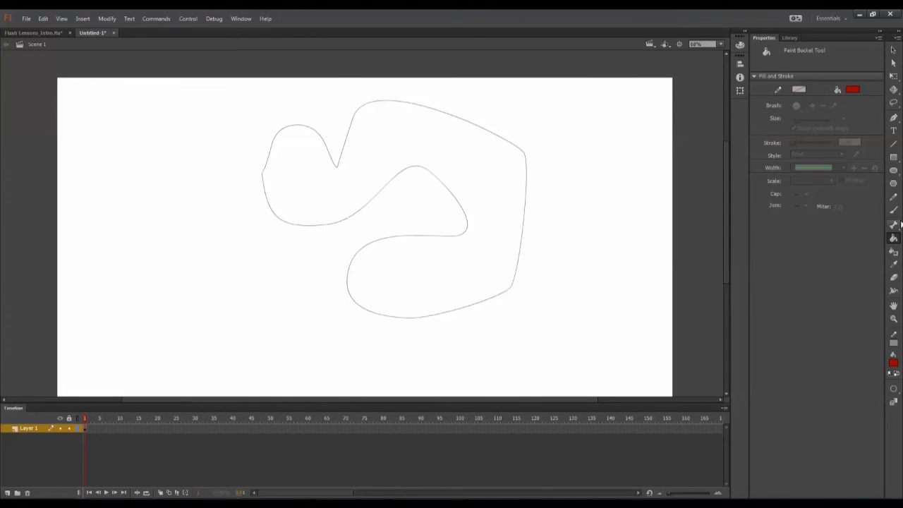
{"action": "left_click", "coordinate": [893, 392]}
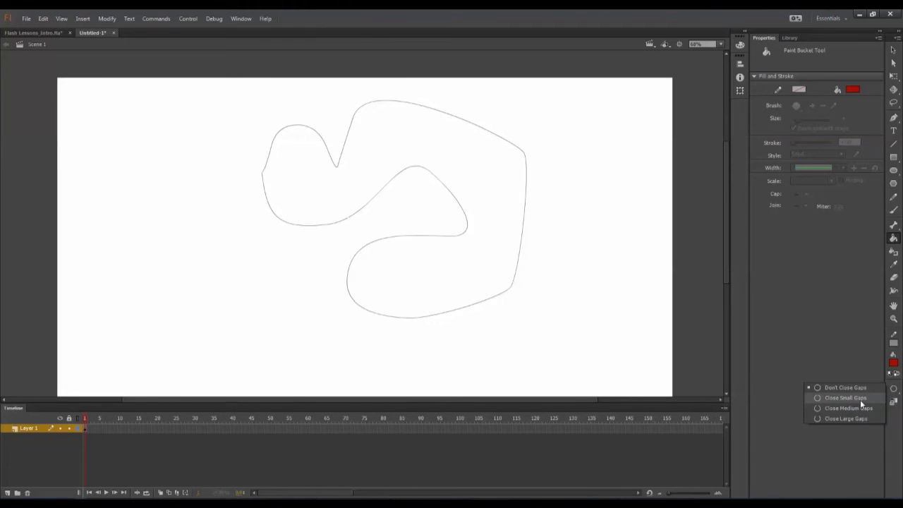
{"action": "left_click", "coordinate": [860, 399]}
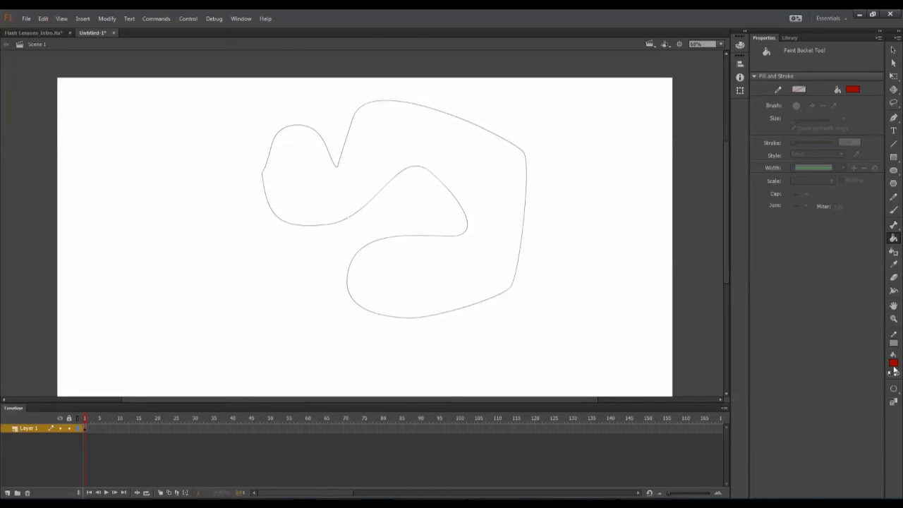
{"action": "left_click", "coordinate": [894, 390]}
{"action": "left_click", "coordinate": [861, 404]}
{"action": "left_click", "coordinate": [490, 190]}
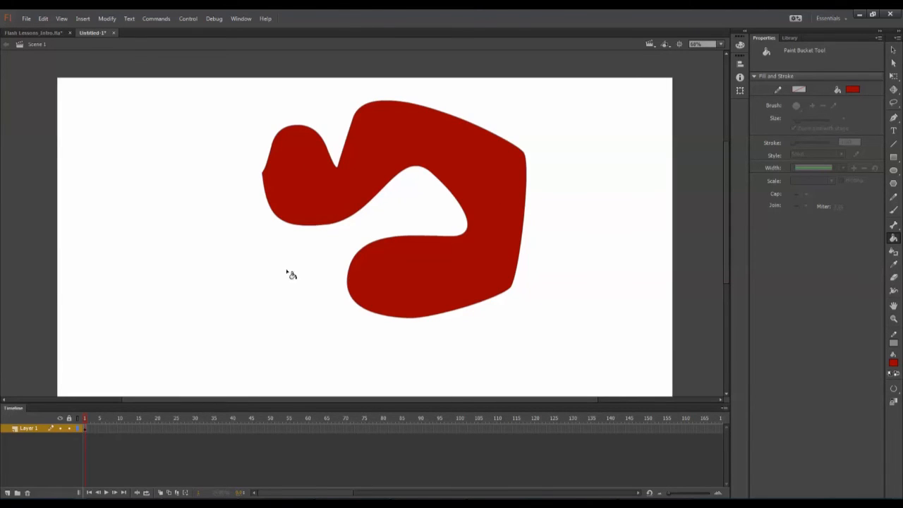
{"action": "left_click", "coordinate": [893, 390]}
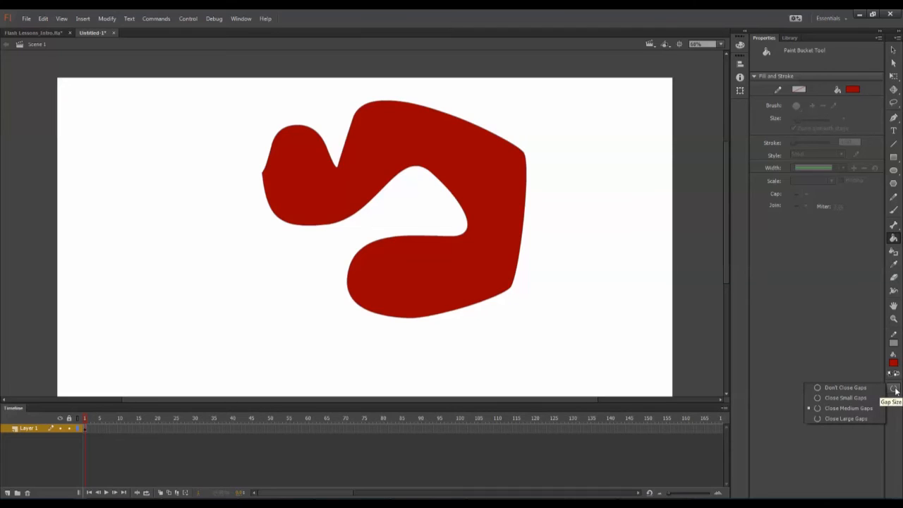
{"action": "left_click", "coordinate": [894, 390]}
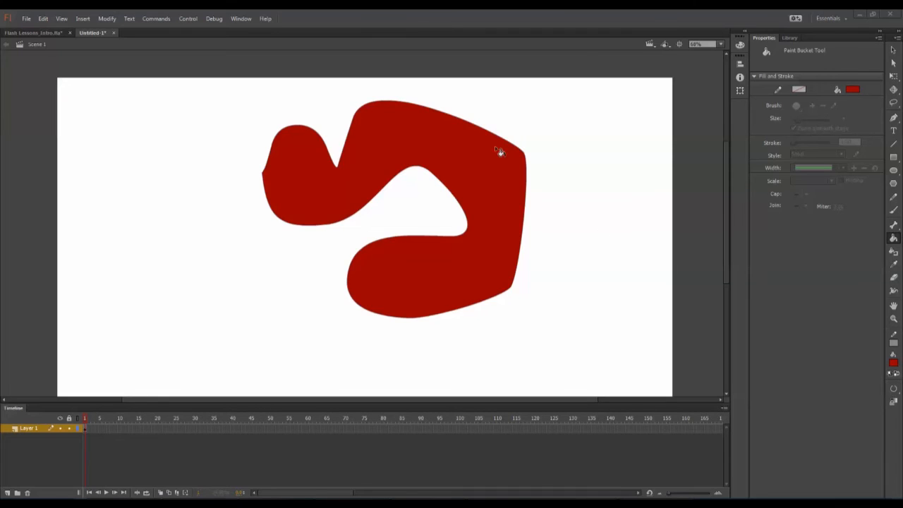
Leave the drawing and show the Windows desktop.
{"action": "left_click", "coordinate": [156, 164]}
{"action": "left_click", "coordinate": [897, 501]}
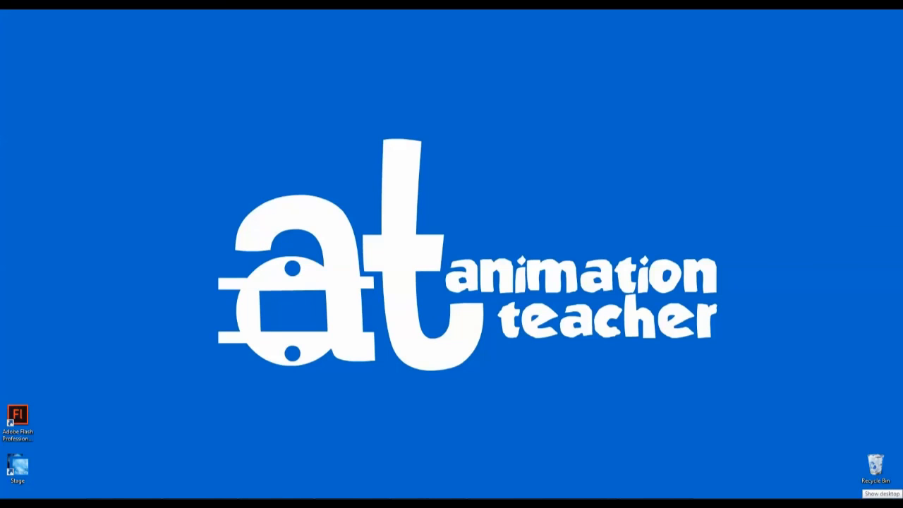